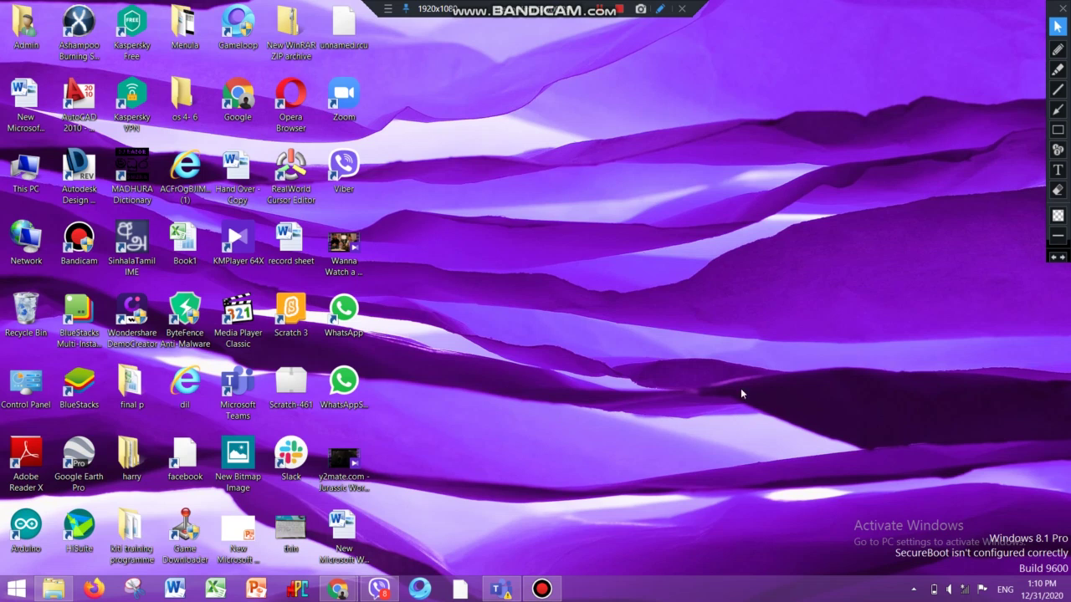
# Create a PowerPoint presentation file named 'g' on the desktop and open it
pyautogui.click(539, 153)
pyautogui.rightClick(539, 154)
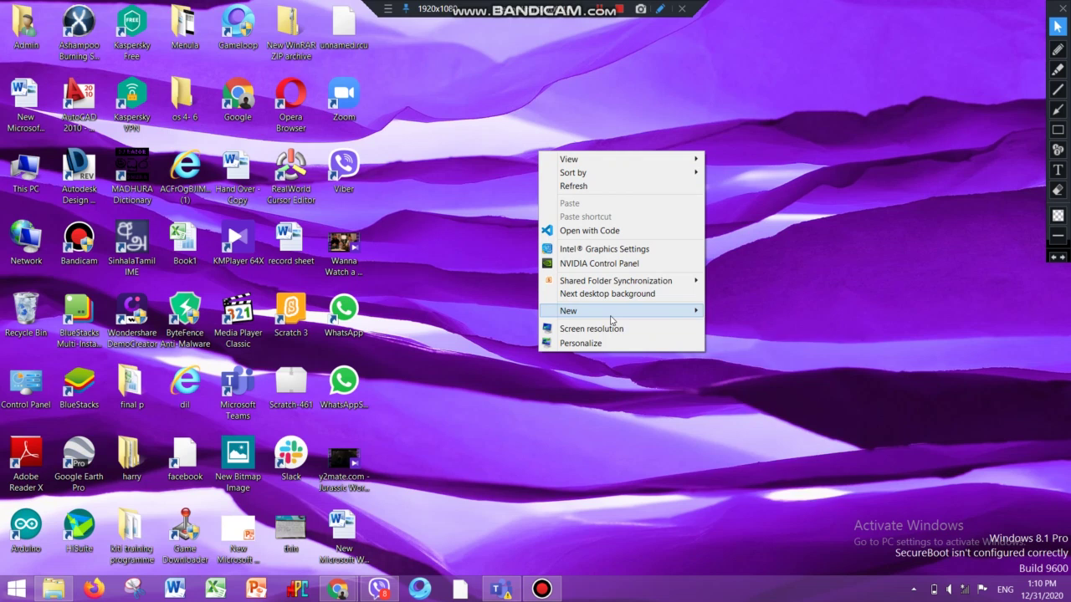
pyautogui.moveTo(611, 313)
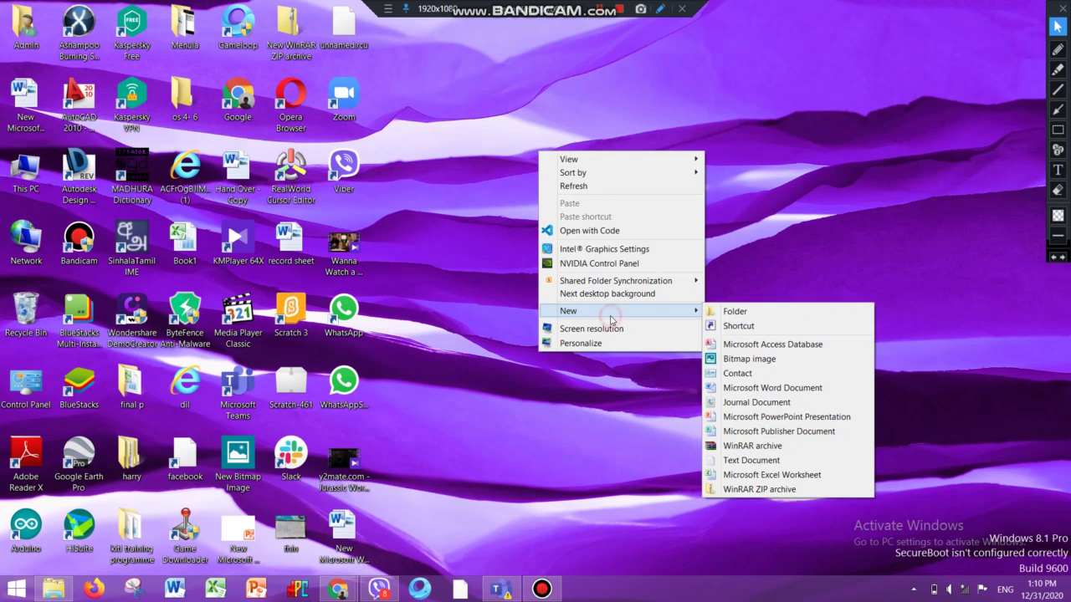
pyautogui.click(798, 417)
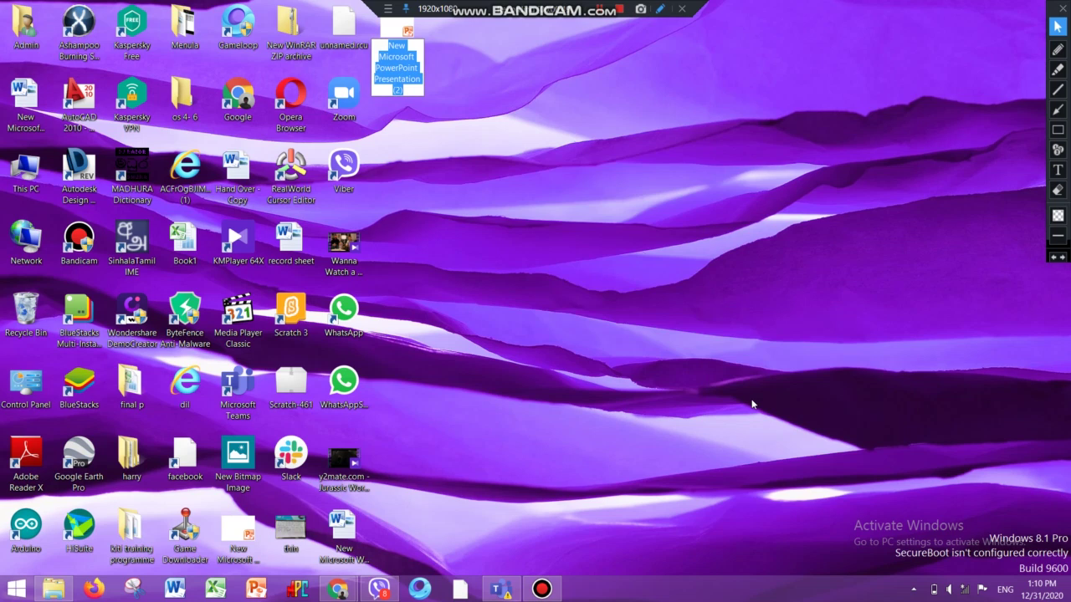
pyautogui.write('g 1')
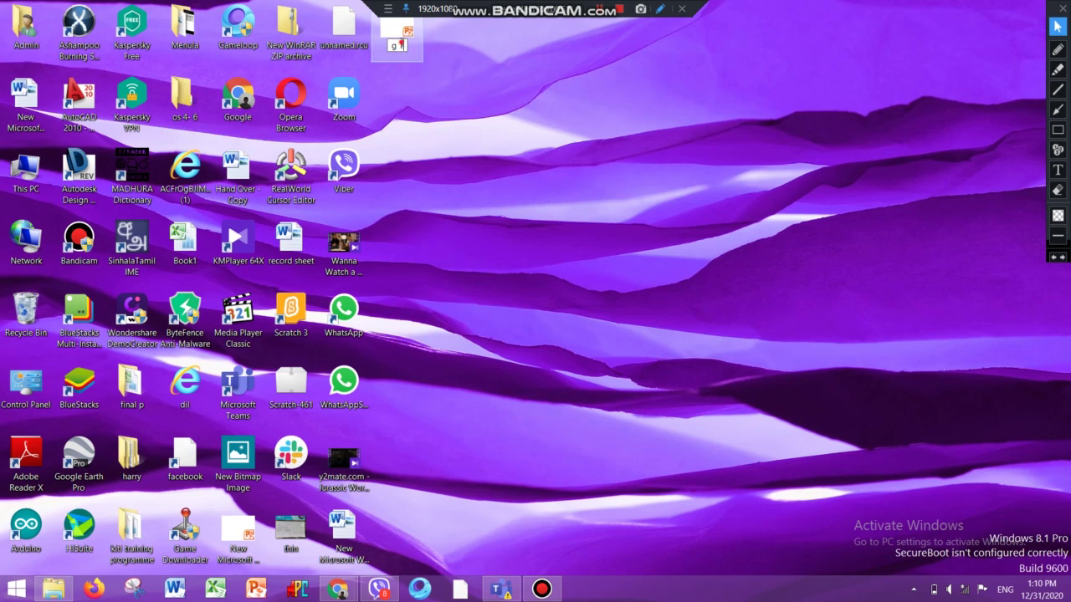
pyautogui.click(412, 31)
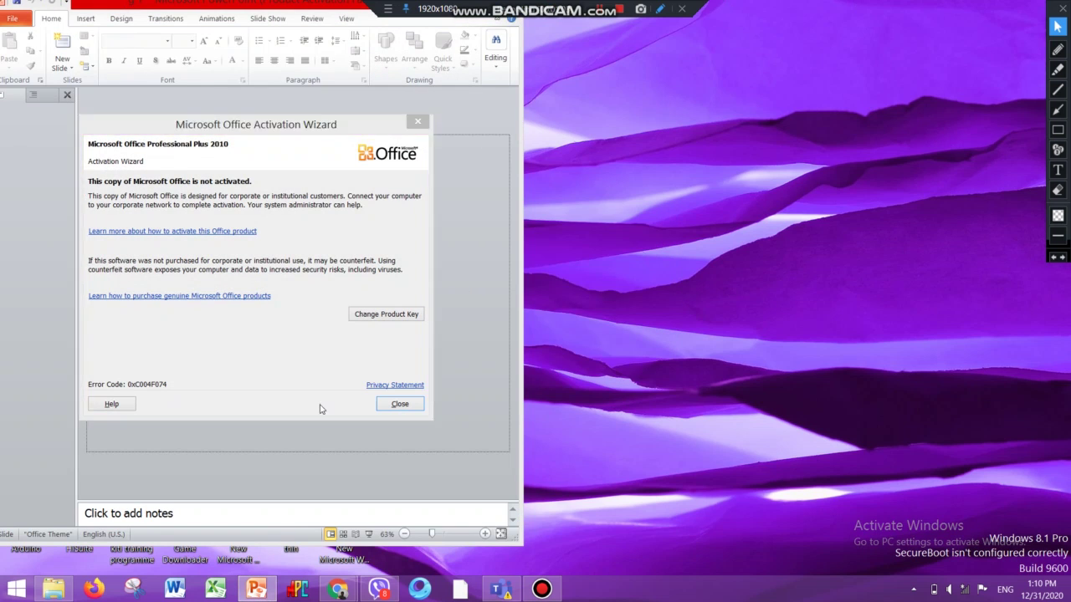
# Close the activation wizard, maximize the PowerPoint window, and add the first title slide
pyautogui.click(400, 404)
pyautogui.moveTo(321, 4); pyautogui.dragTo(309, 67)
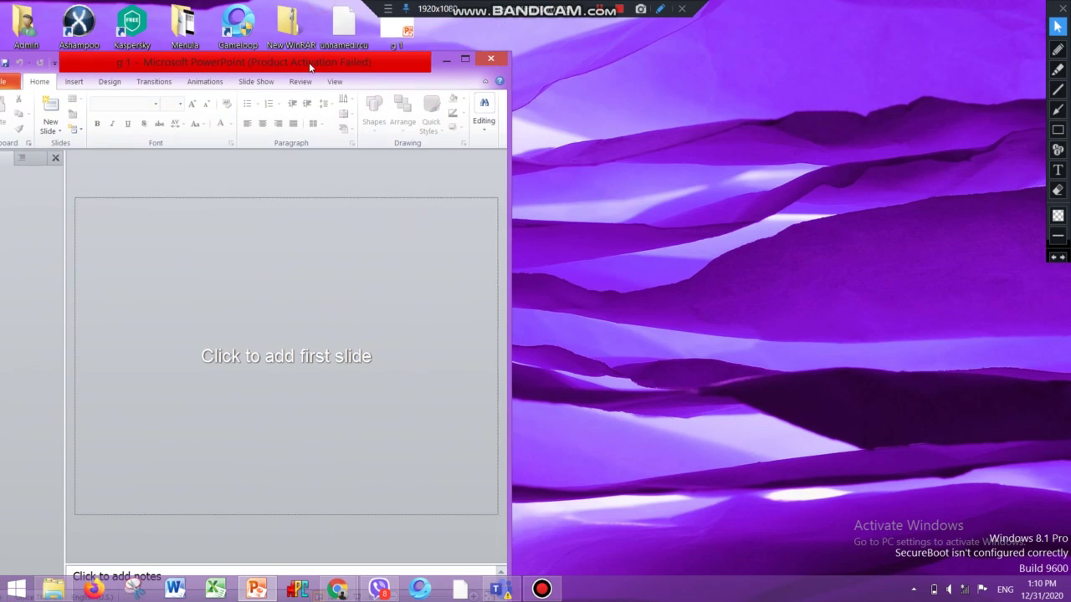
pyautogui.click(464, 59)
pyautogui.click(450, 226)
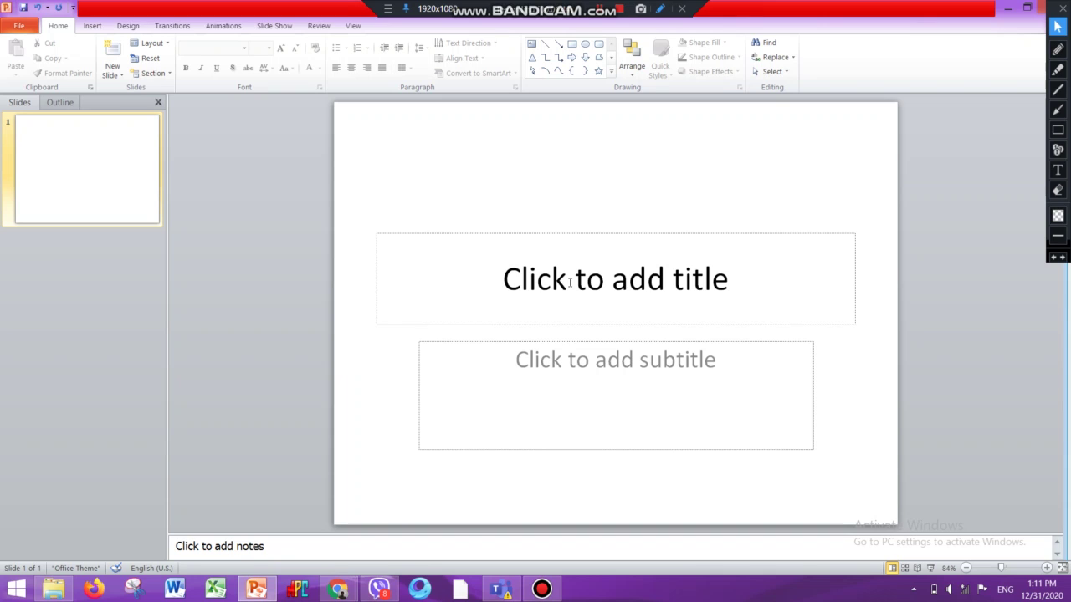
# Make the slide 1 title read 'YOU' and 'LOST' on two lines in red 130-point text
pyautogui.click(570, 282)
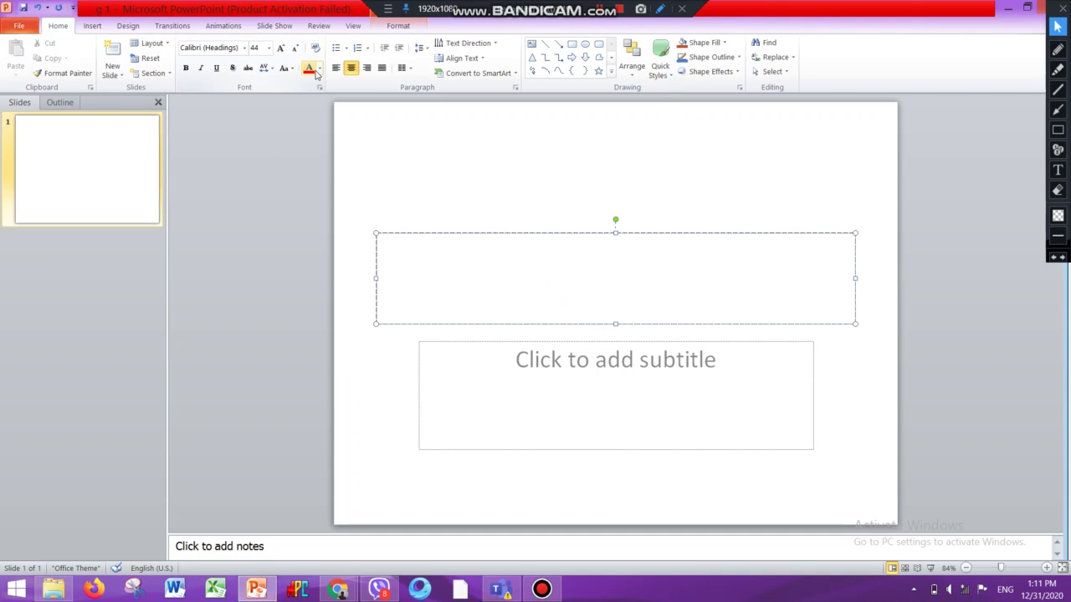
pyautogui.click(320, 68)
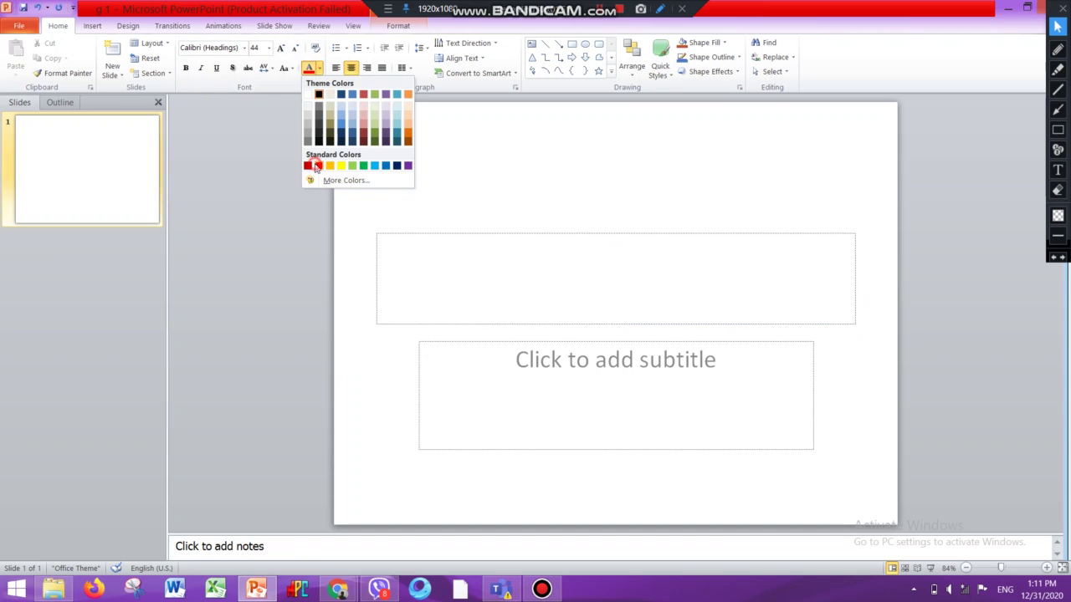
pyautogui.click(318, 165)
pyautogui.click(268, 48)
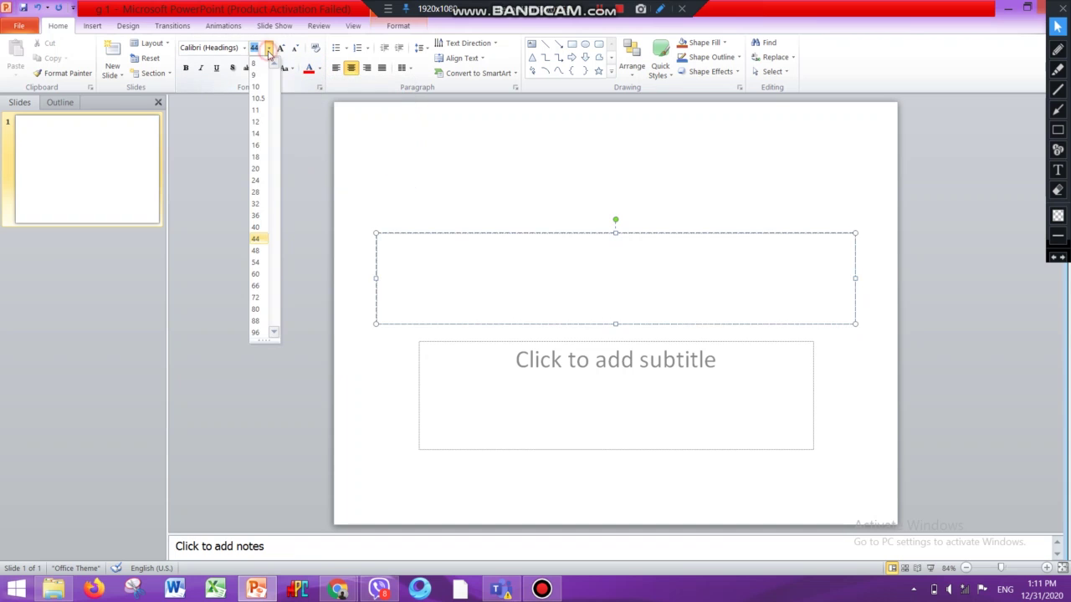
pyautogui.write('13')
pyautogui.write('0')
pyautogui.press('Return')
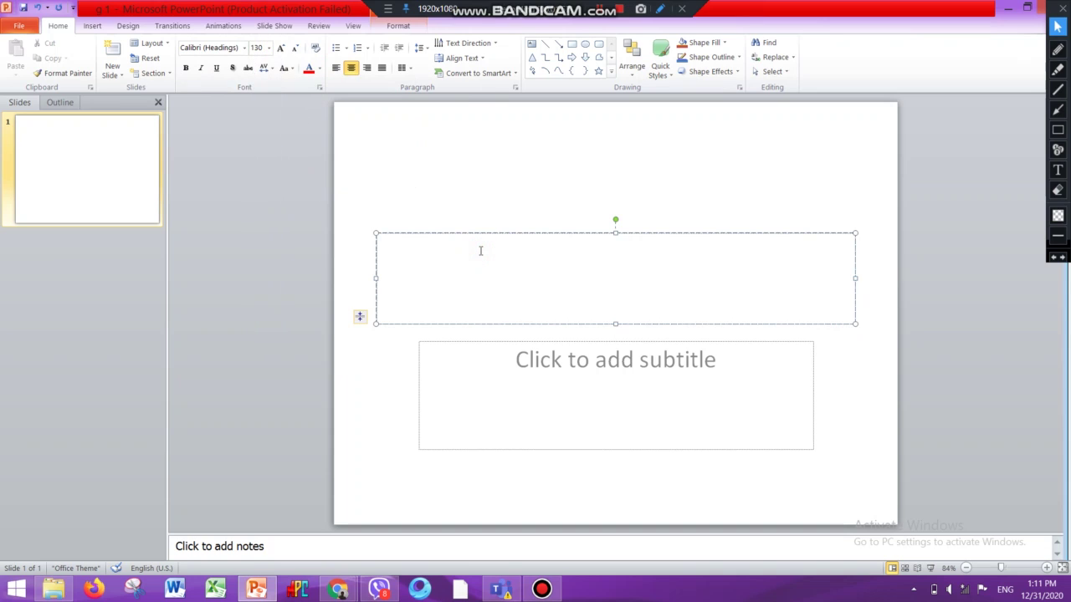
pyautogui.write('Y')
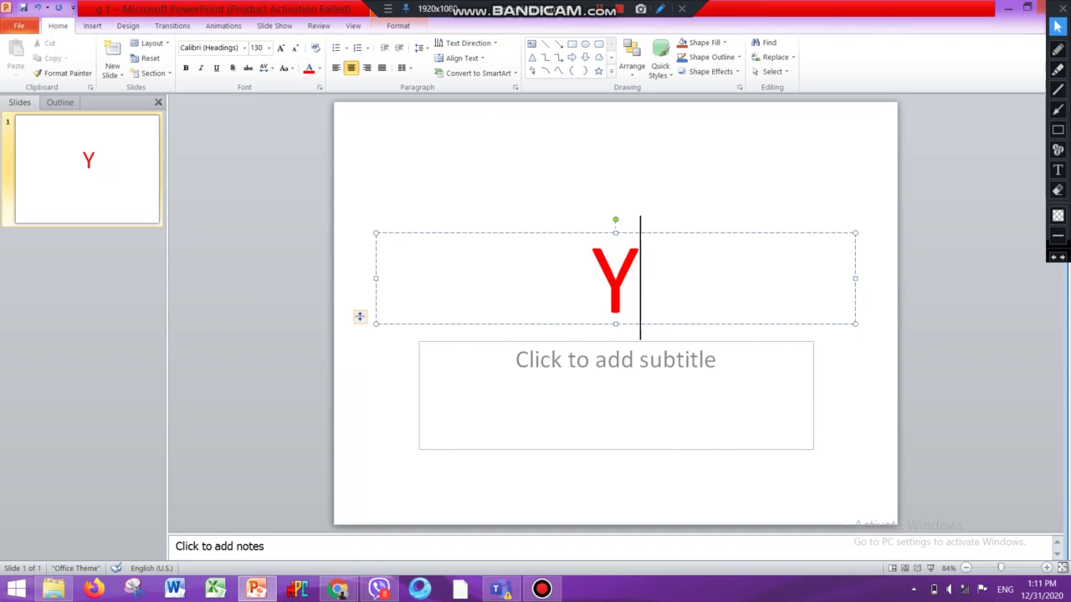
pyautogui.write('OU')
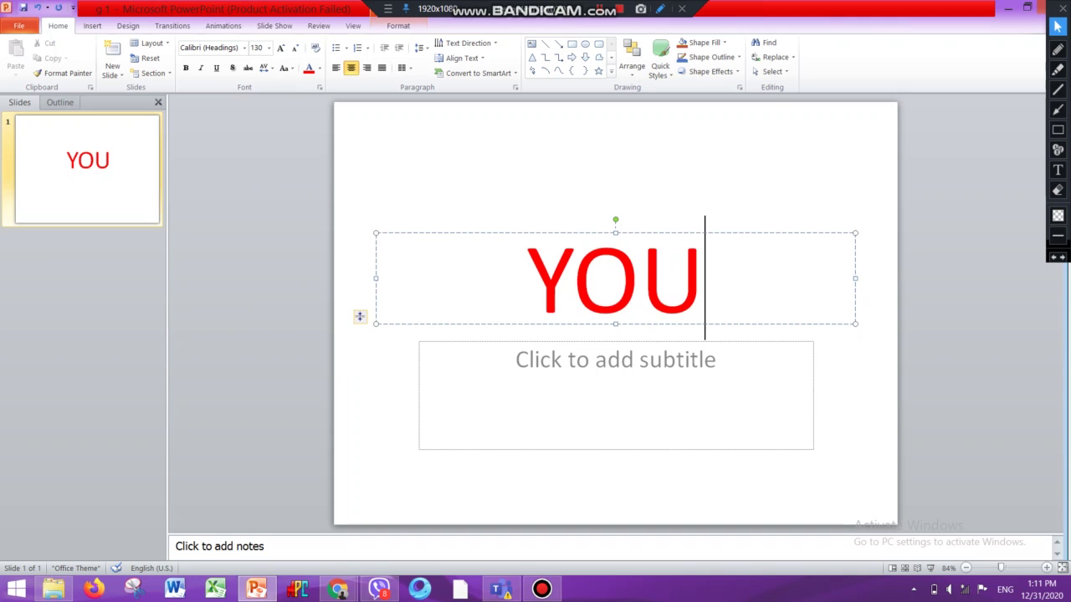
pyautogui.press('Return')
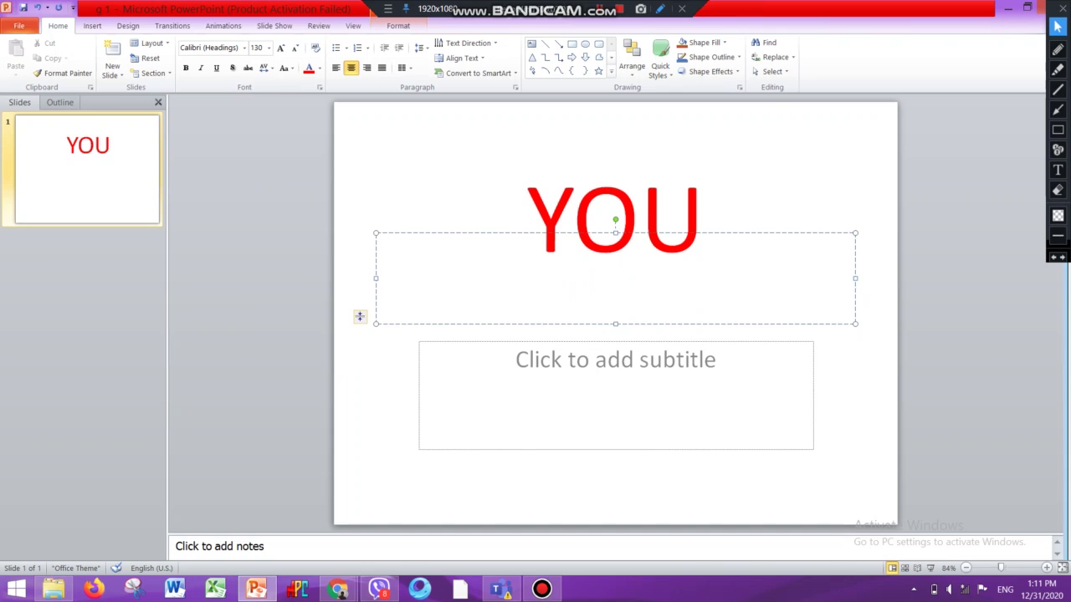
pyautogui.write('LOST')
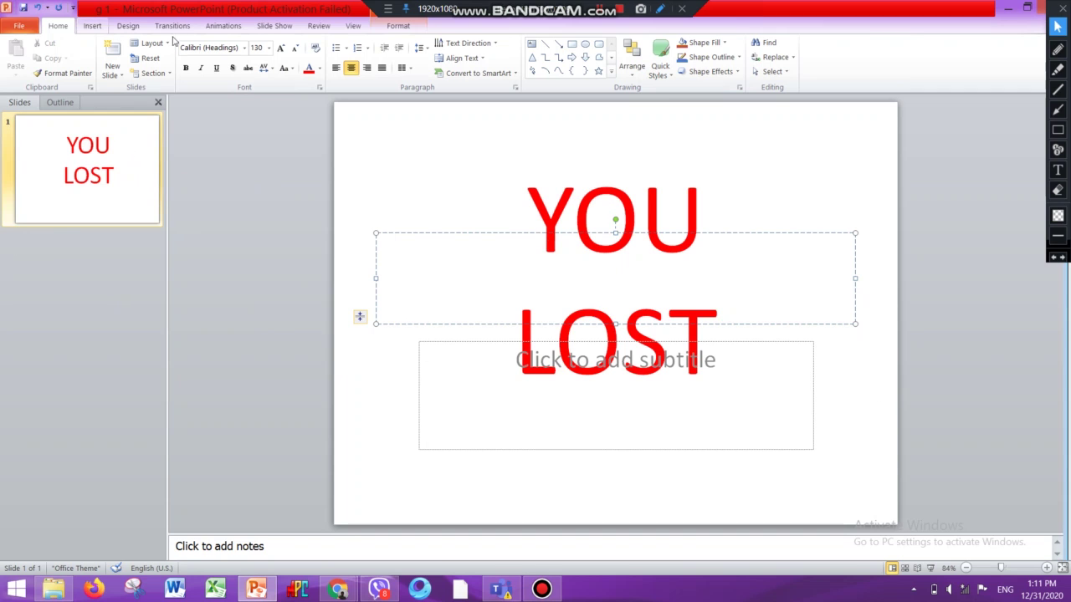
# Add a Title Slide and set its title font to yellow, 130 points
pyautogui.click(112, 71)
pyautogui.click(139, 132)
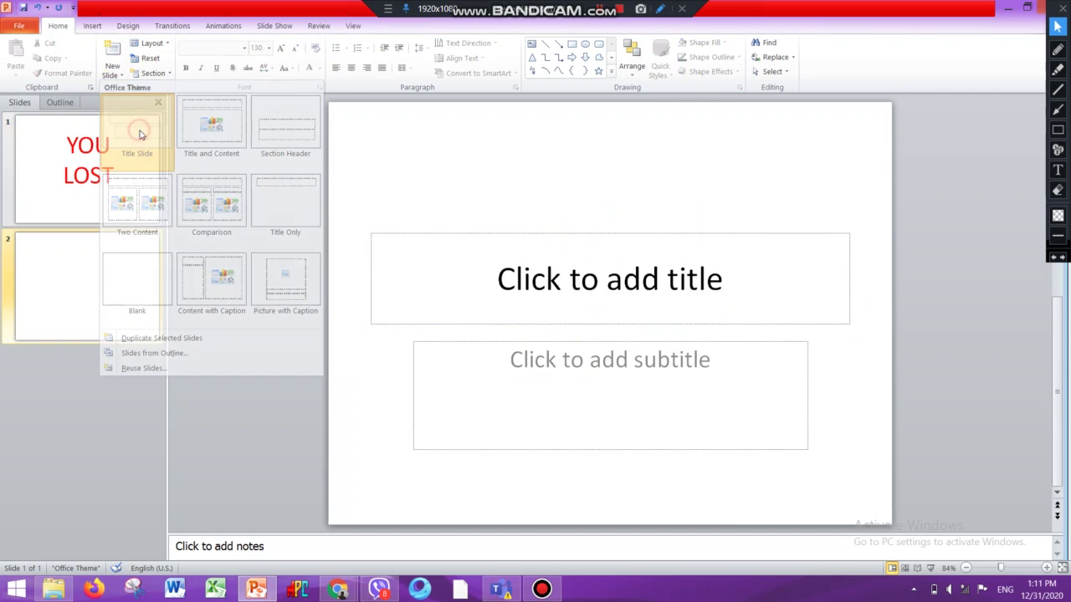
pyautogui.click(502, 282)
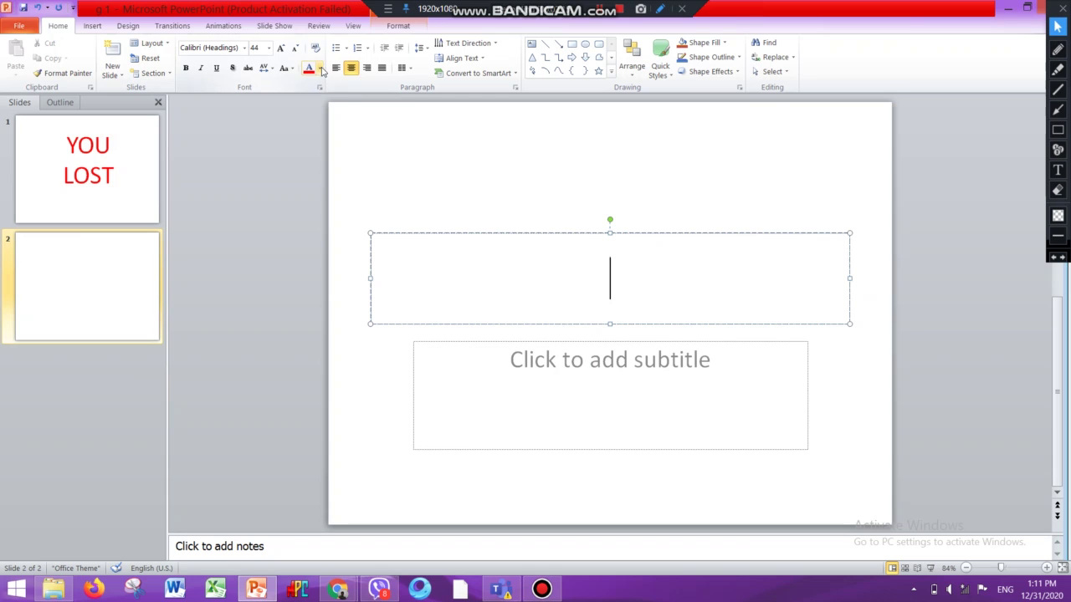
pyautogui.click(322, 71)
pyautogui.click(342, 166)
pyautogui.click(269, 48)
pyautogui.write('1')
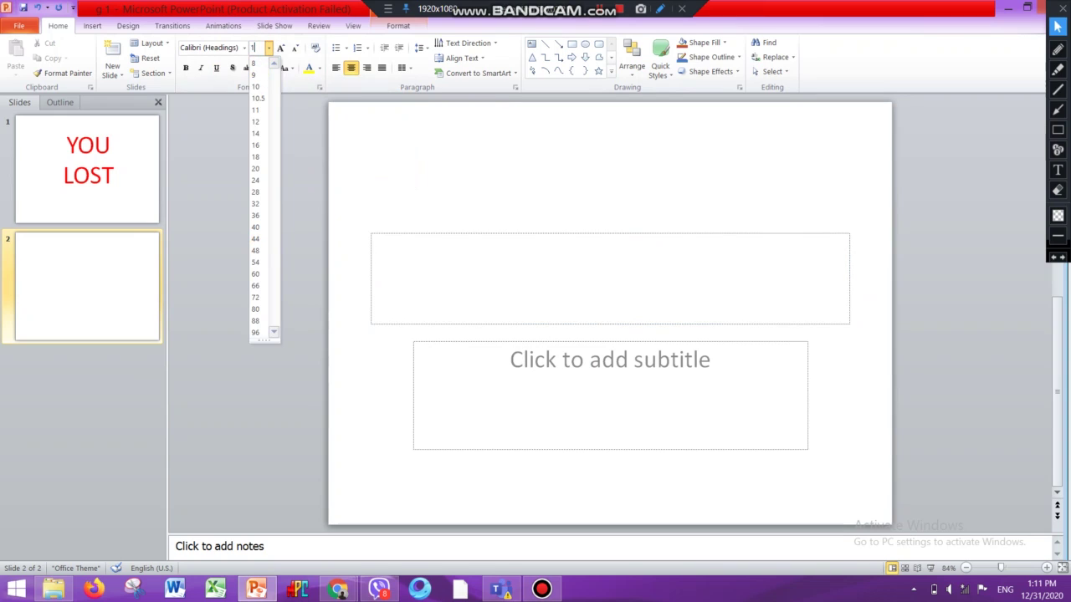
pyautogui.write('30')
pyautogui.click(402, 130)
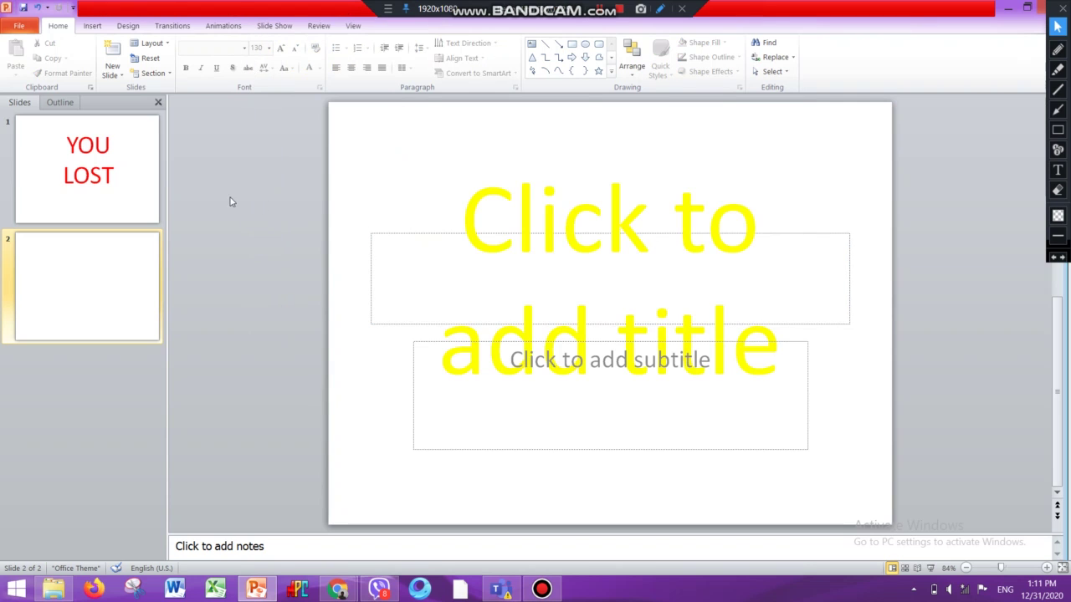
# Type 'YOU' and 'WIN' on two lines in the slide 2 title
pyautogui.click(478, 265)
pyautogui.click(467, 287)
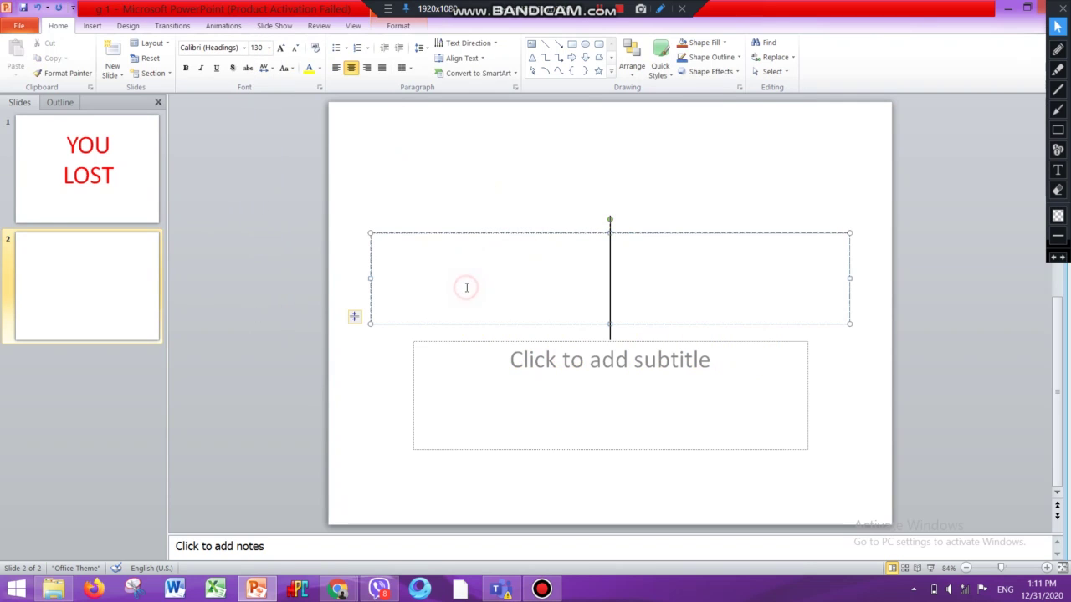
pyautogui.write('YO')
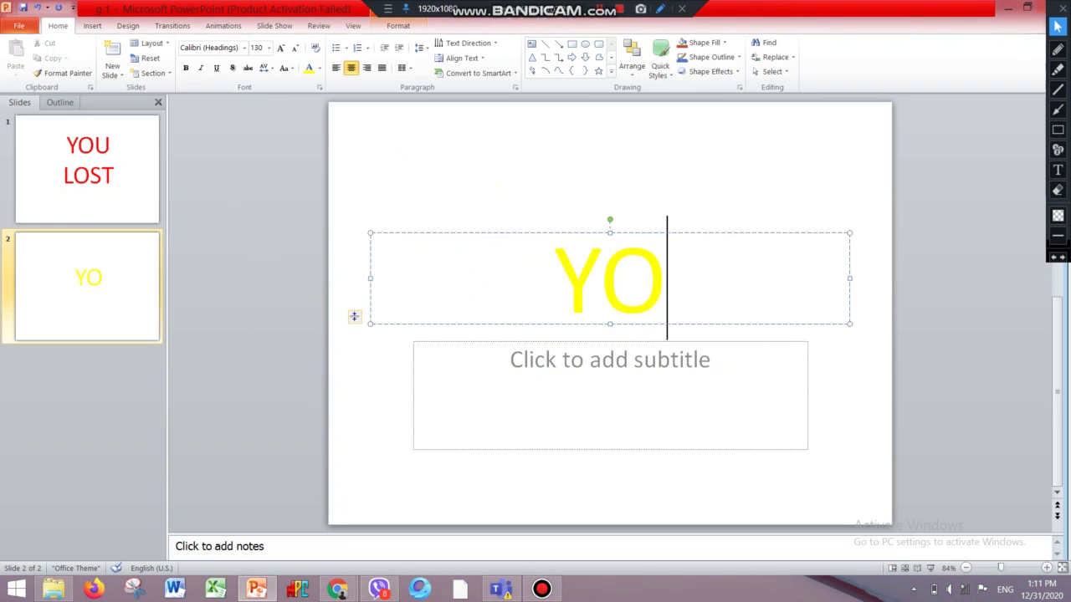
pyautogui.write('U')
pyautogui.press('Return')
pyautogui.write('W')
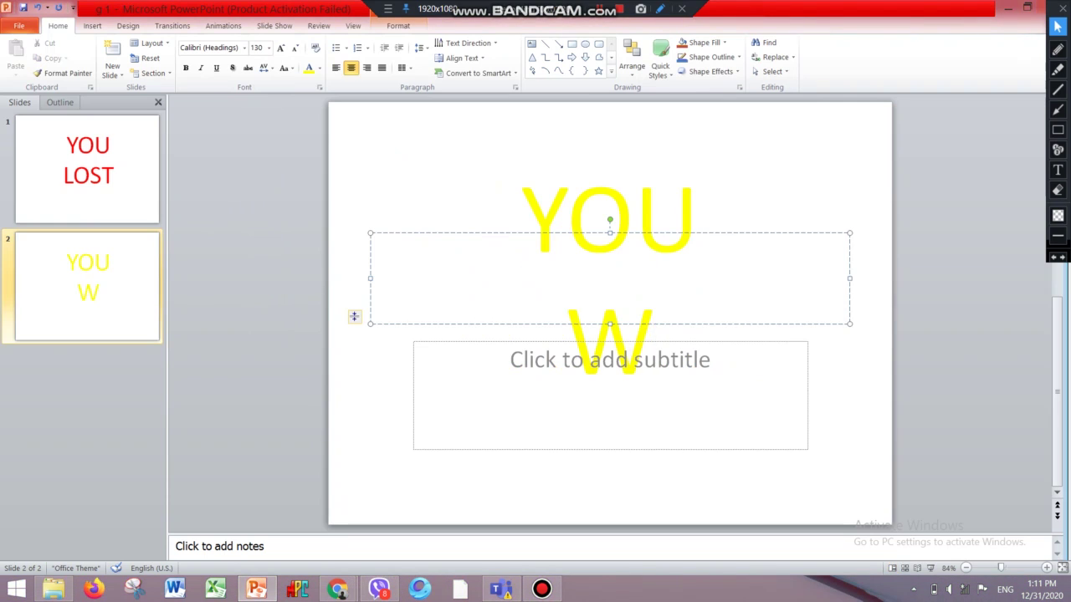
pyautogui.write('IN')
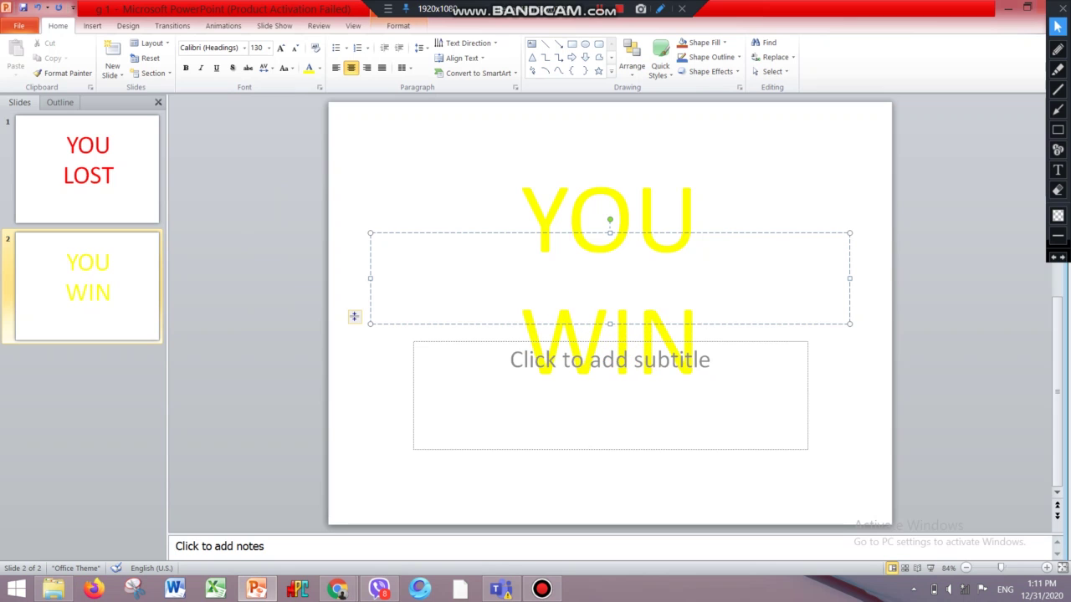
pyautogui.rightClick(137, 302)
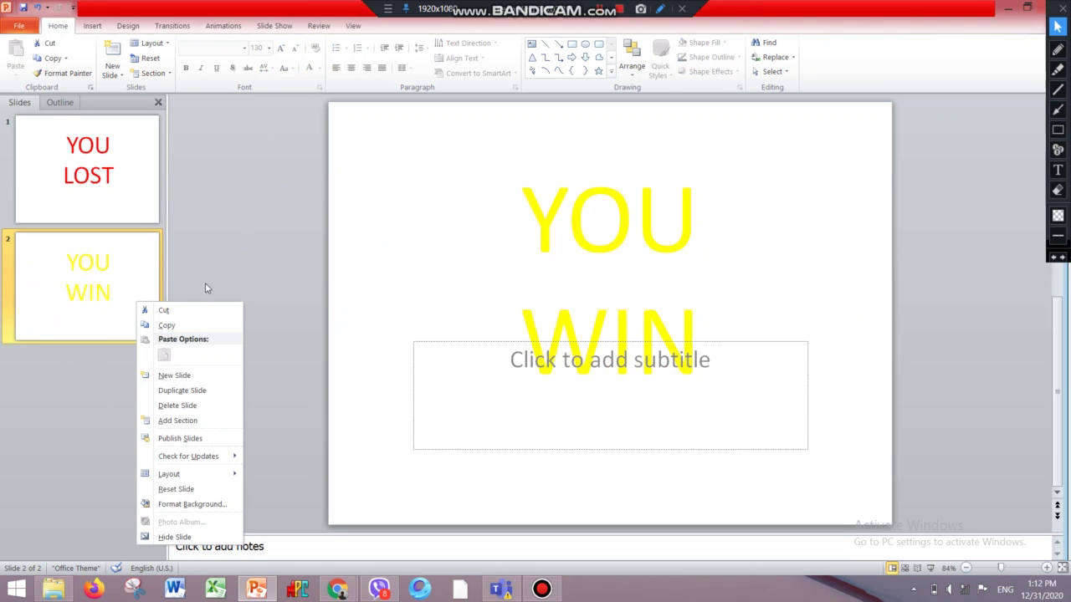
# Insert a third slide after slide 2 and title it 'MINI GAME'
pyautogui.click(259, 243)
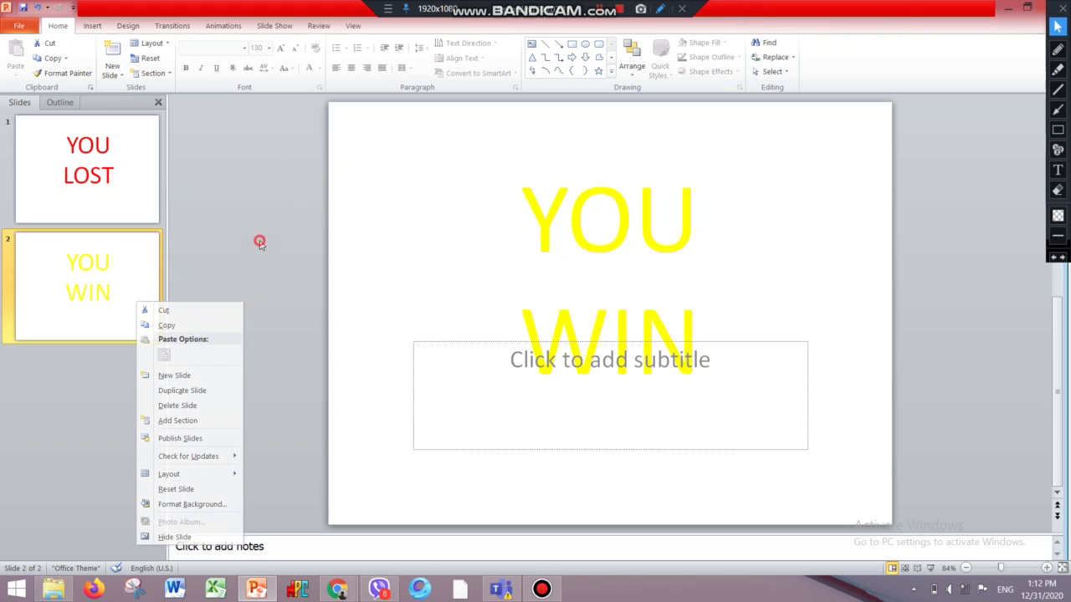
pyautogui.rightClick(128, 299)
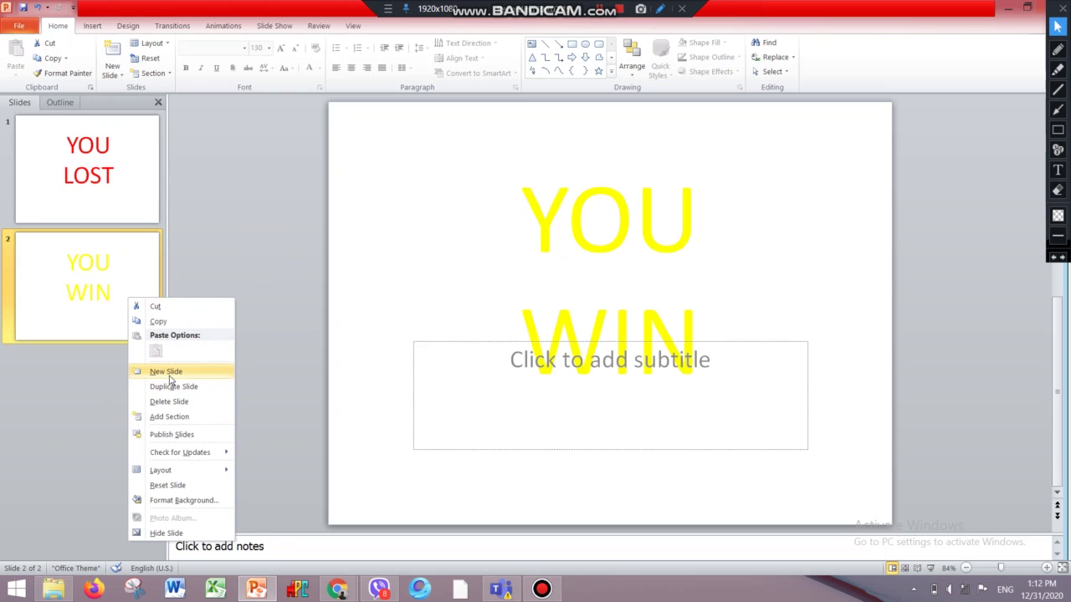
pyautogui.click(170, 372)
pyautogui.click(445, 176)
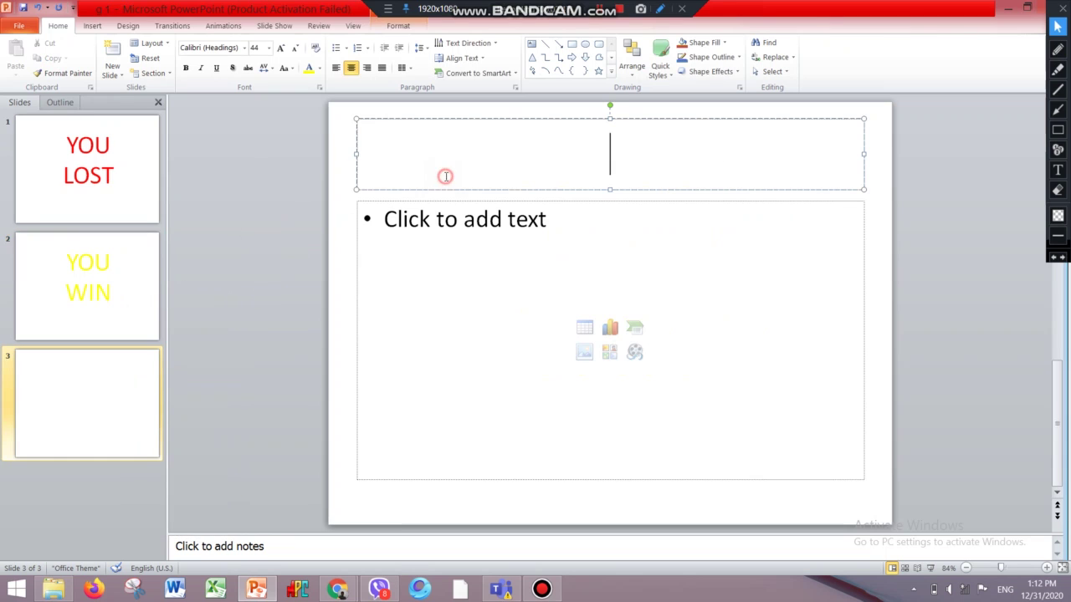
pyautogui.write('M')
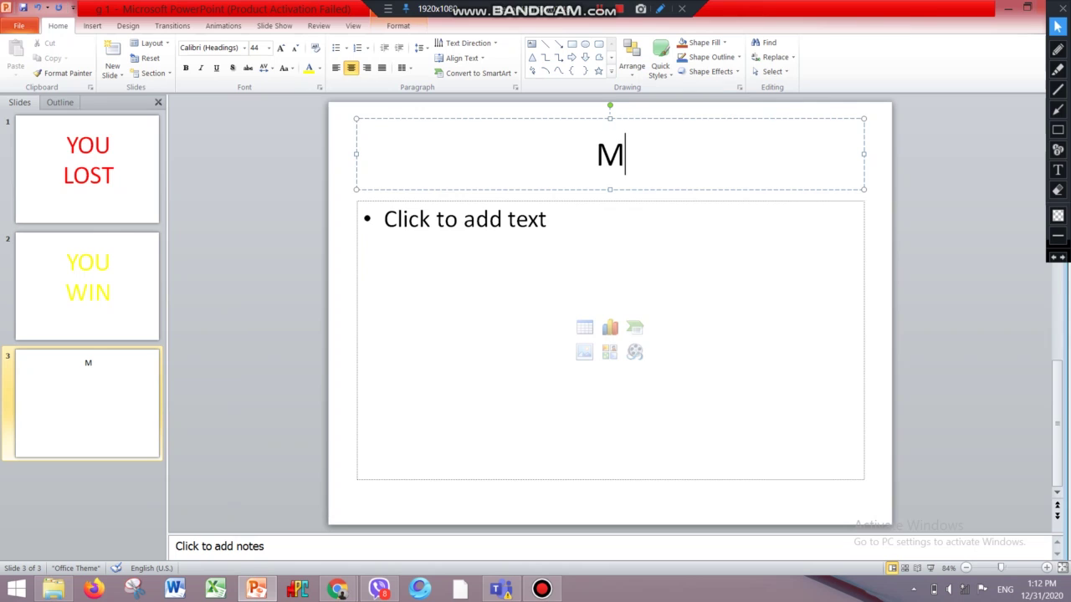
pyautogui.write('IN')
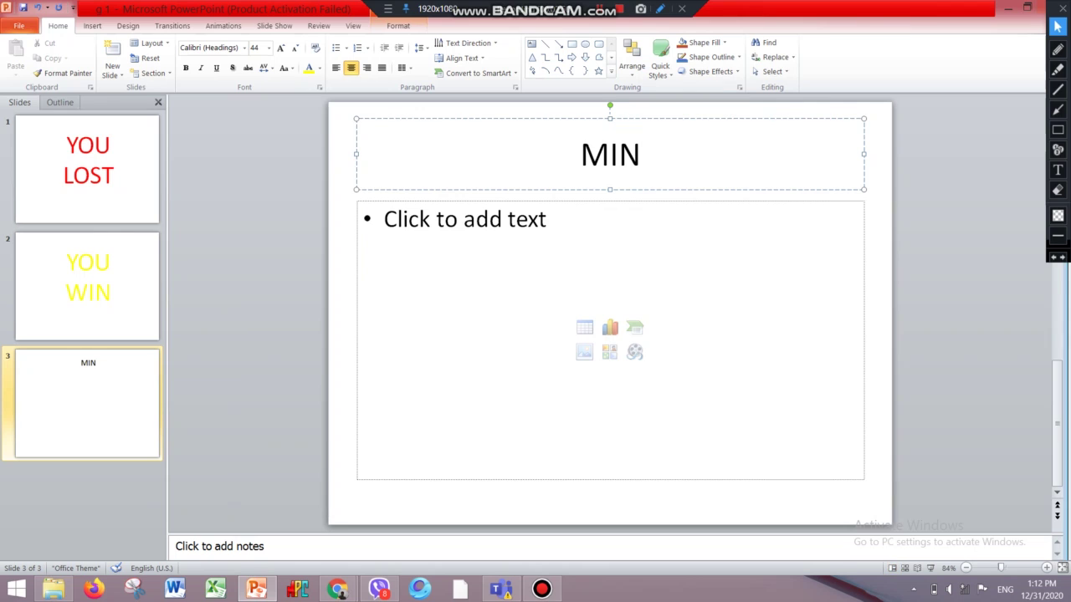
pyautogui.write('I G')
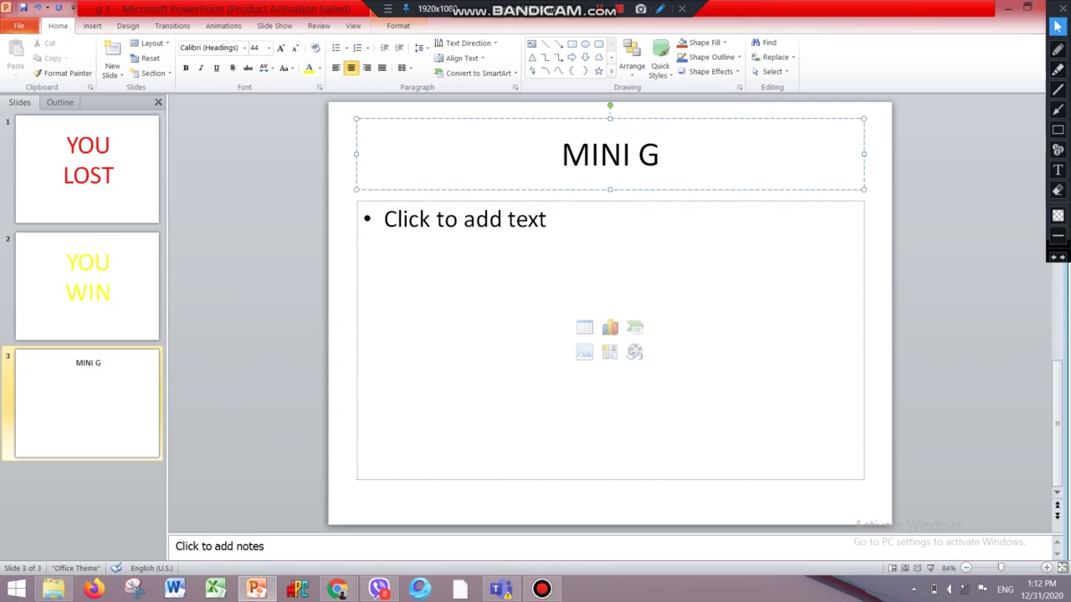
pyautogui.write('AME')
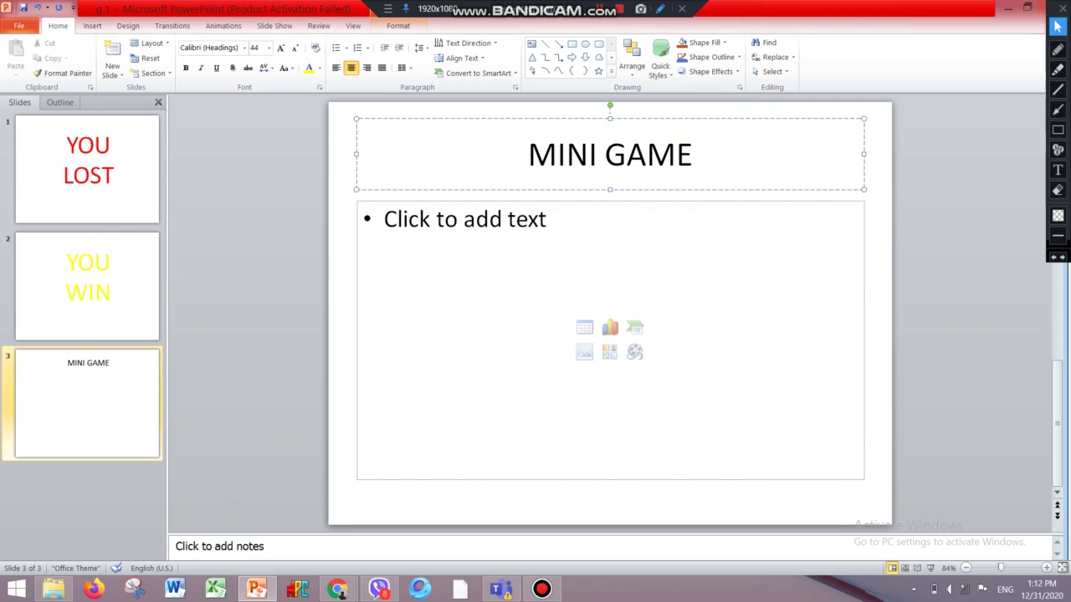
pyautogui.write('S')
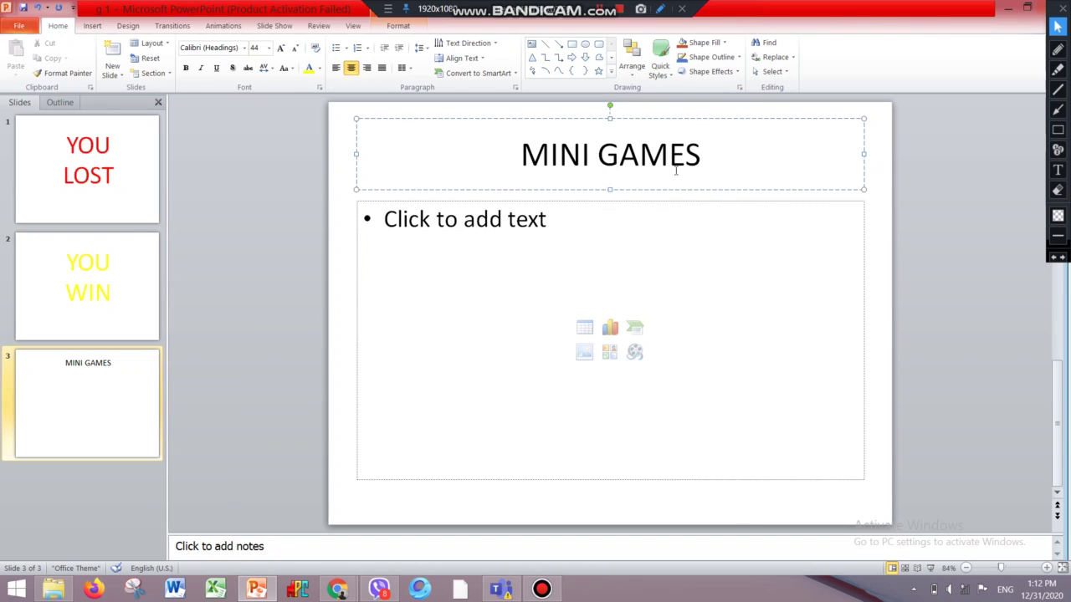
pyautogui.press('BackSpace')
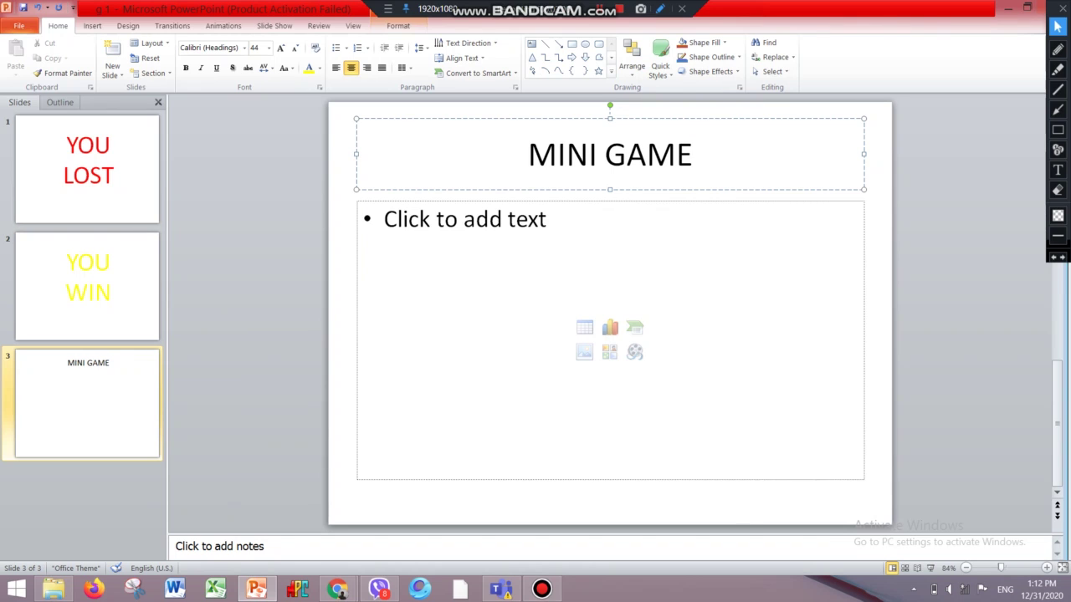
pyautogui.write('W')
pyautogui.press('BackSpace')
# Add a fourth slide using the Blank layout after the MINI GAME slide
pyautogui.click(120, 399)
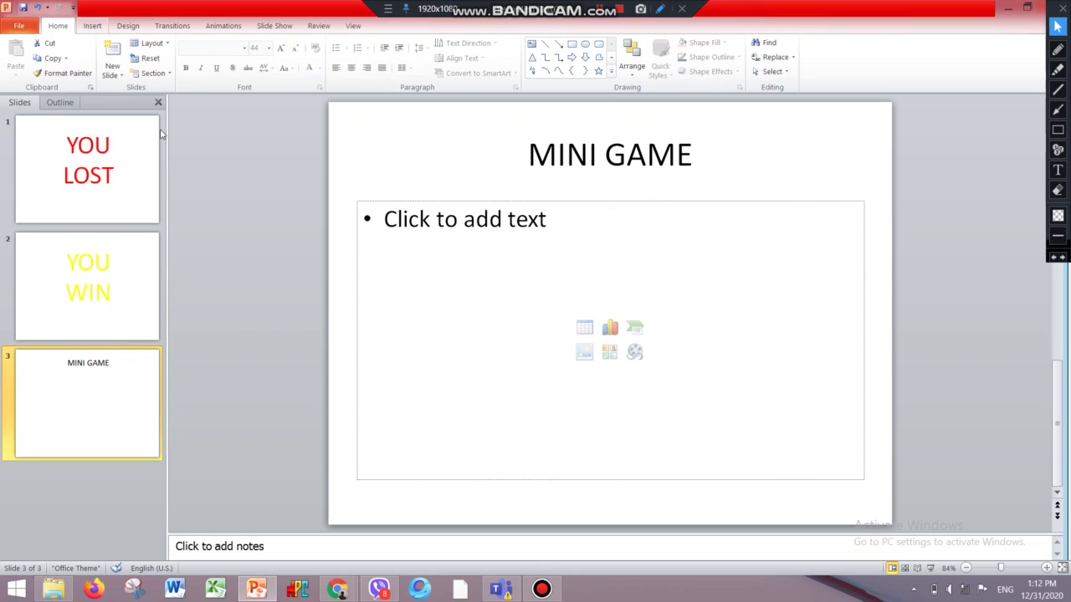
pyautogui.click(112, 70)
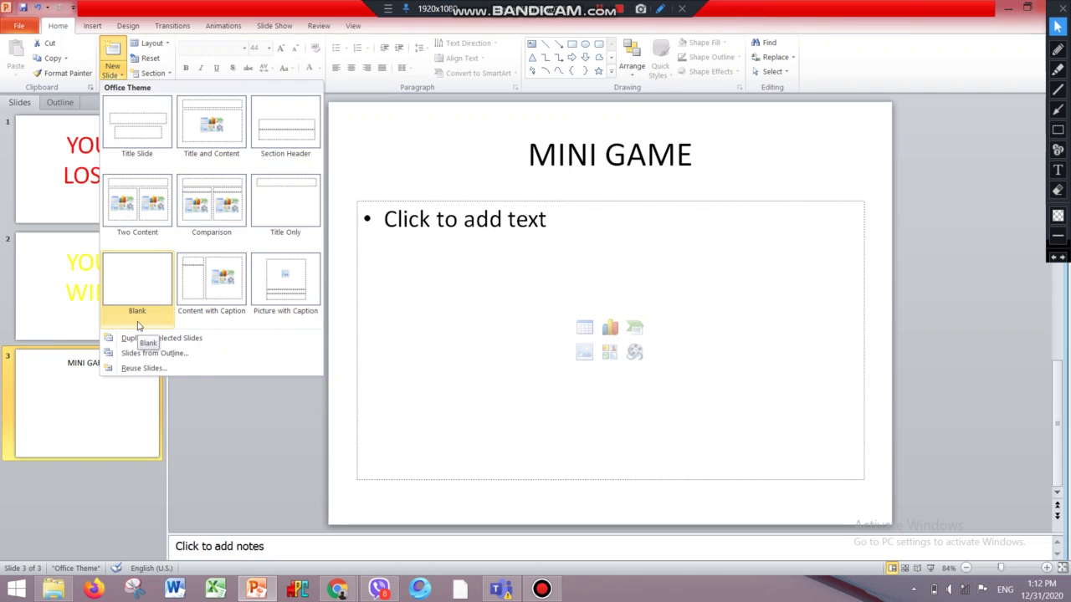
pyautogui.click(144, 290)
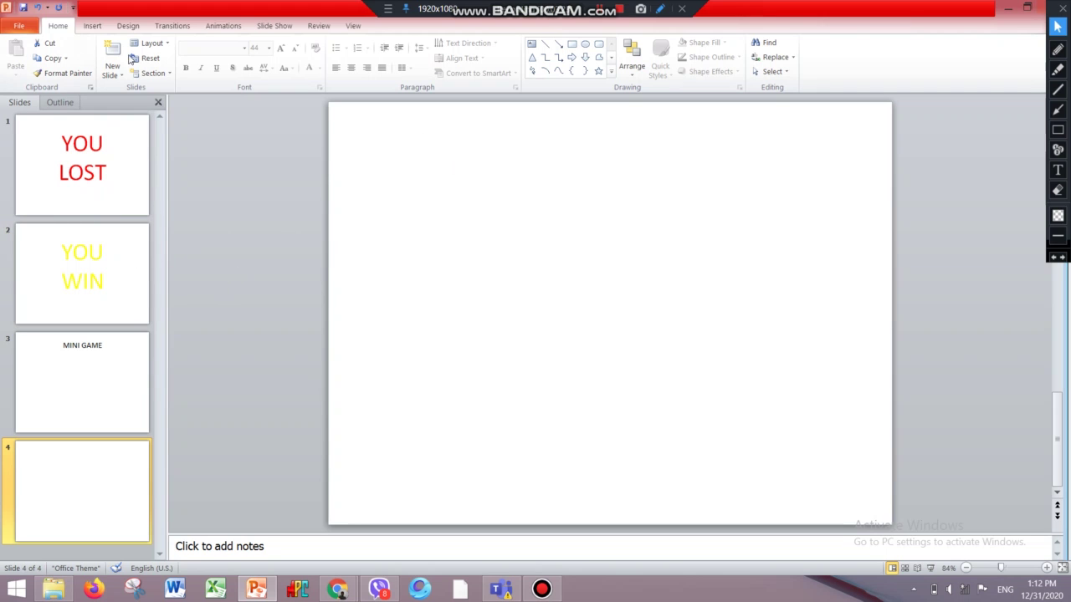
pyautogui.click(93, 26)
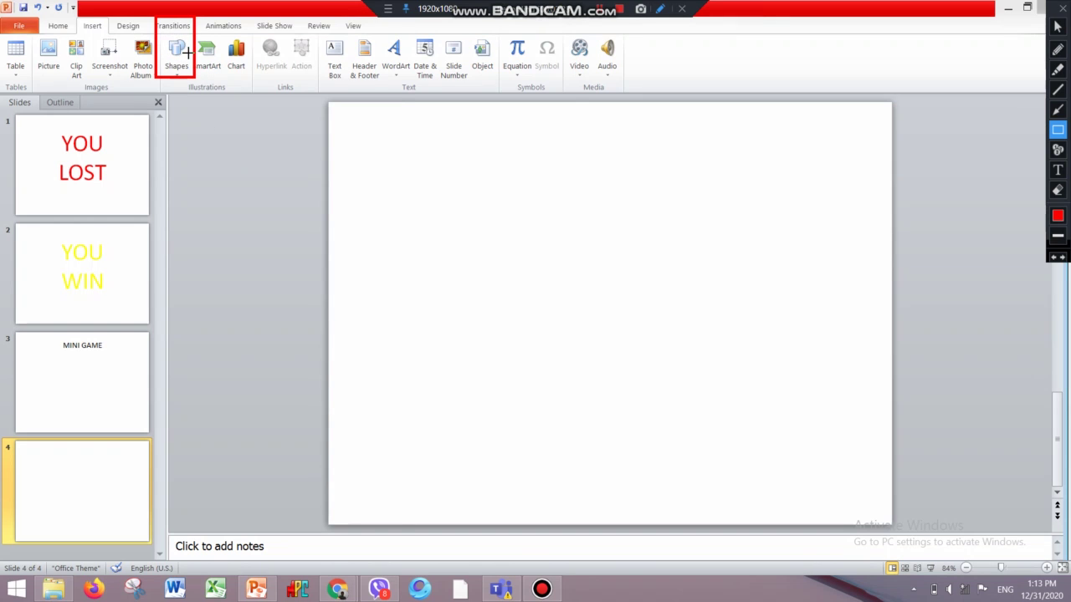
# Draw a tall thin rectangle down slide 4's full left edge and widen it slightly
pyautogui.press('Escape')
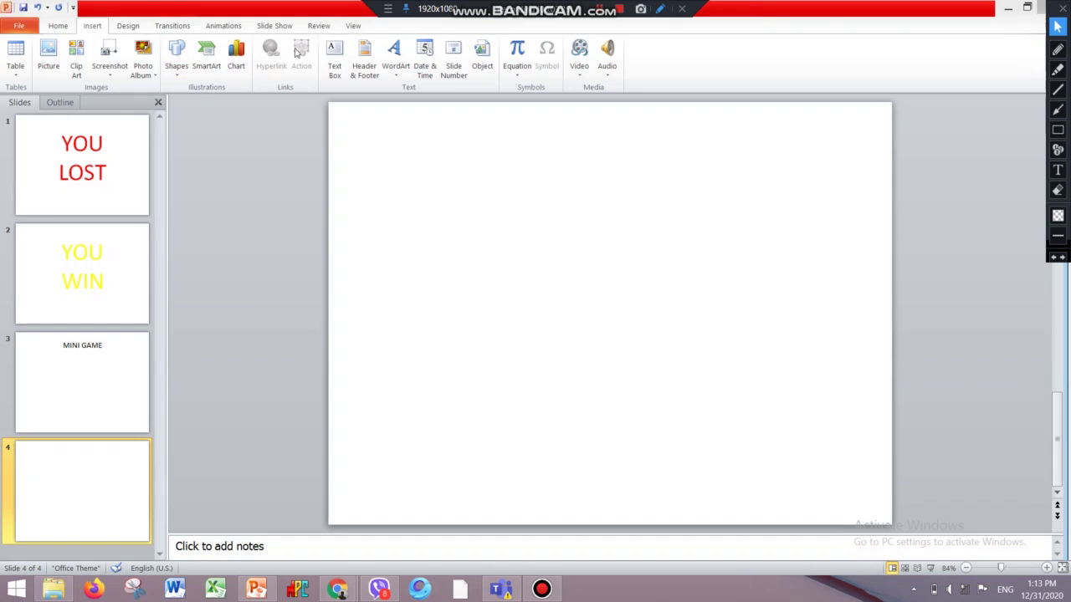
pyautogui.click(182, 67)
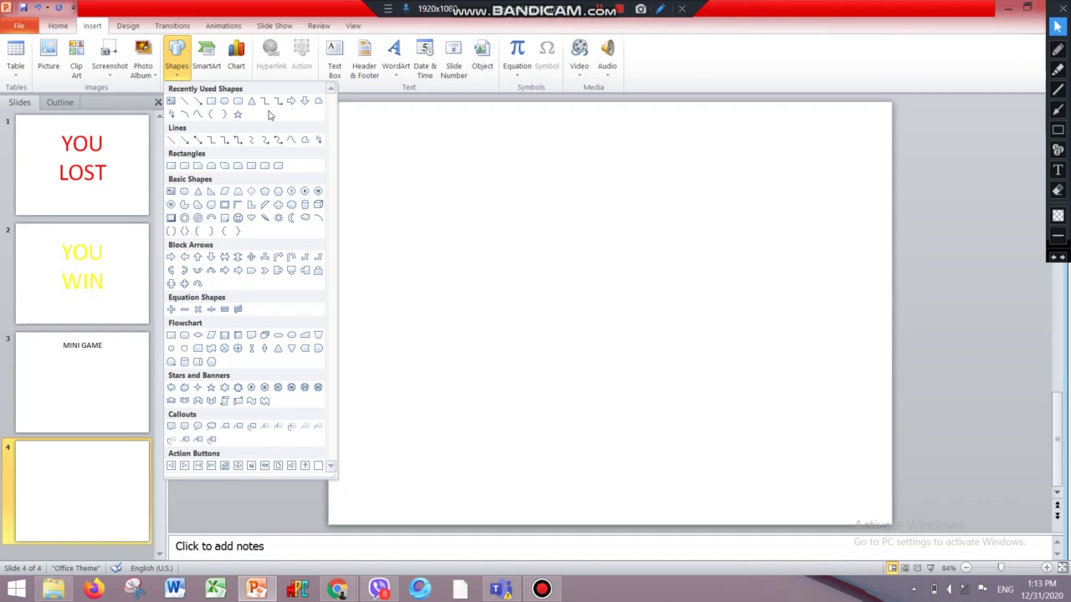
pyautogui.click(212, 102)
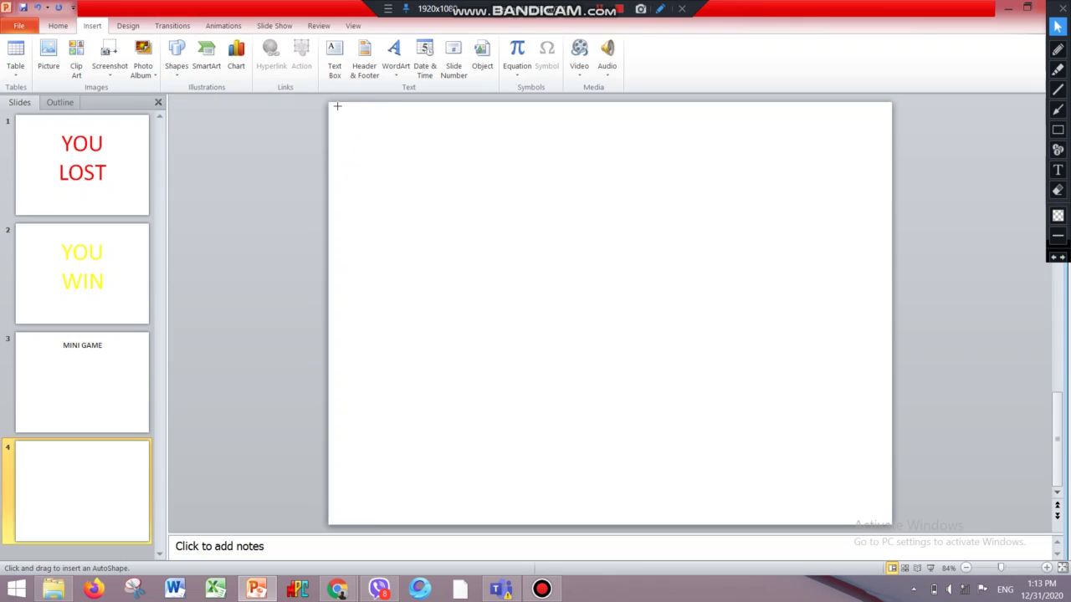
pyautogui.moveTo(337, 106); pyautogui.dragTo(328, 524)
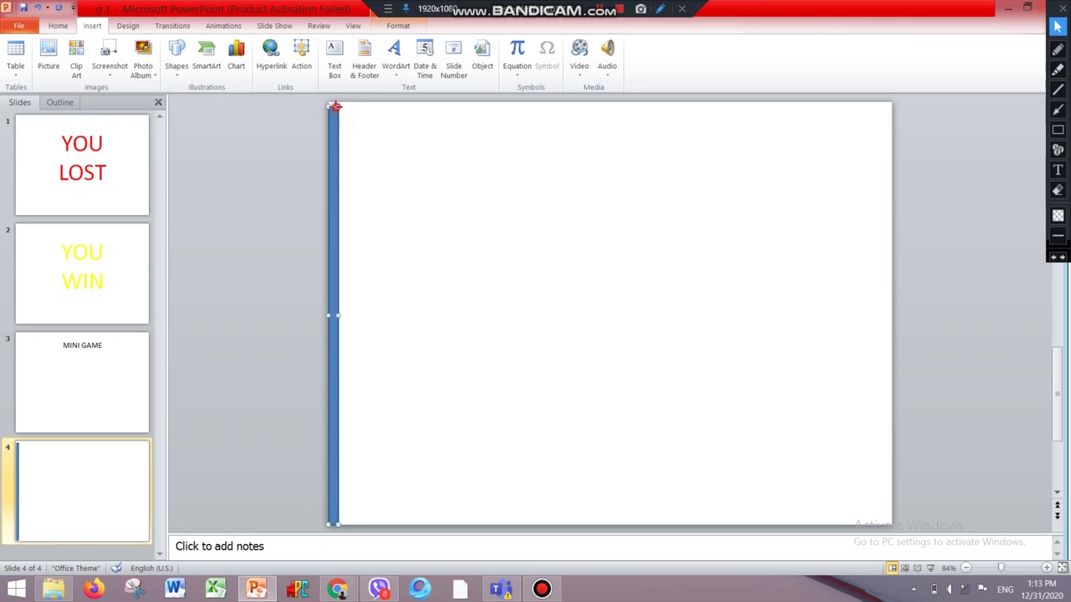
pyautogui.moveTo(338, 102); pyautogui.dragTo(337, 97)
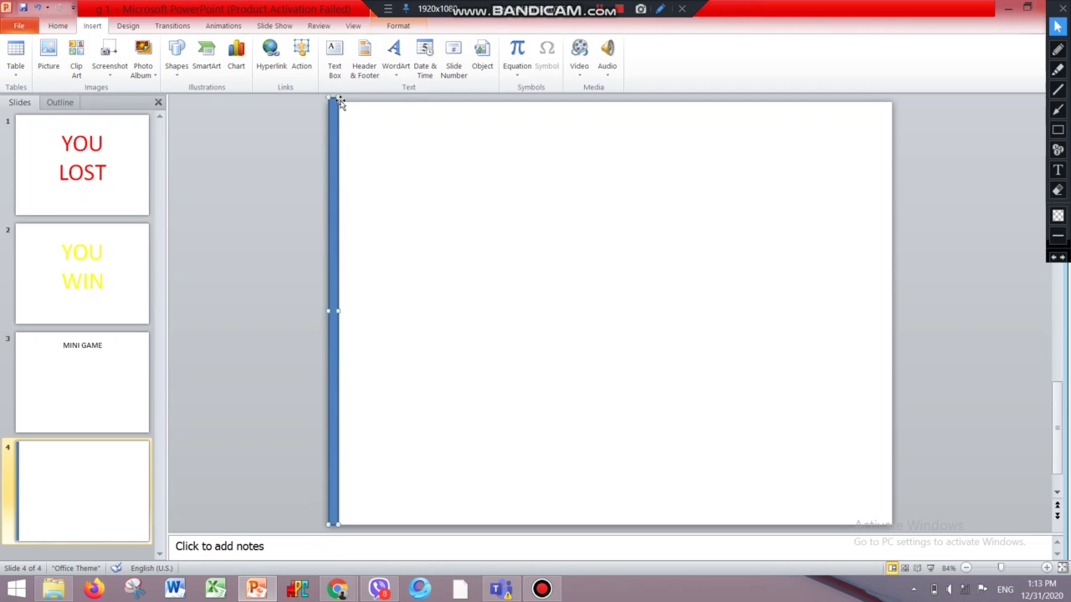
pyautogui.moveTo(340, 101); pyautogui.dragTo(333, 104)
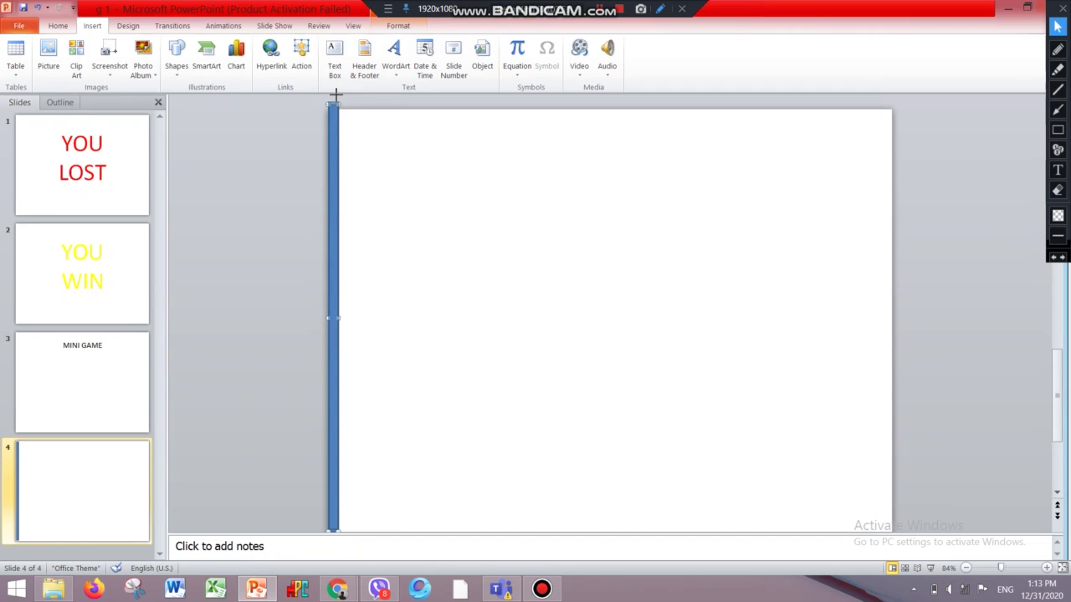
pyautogui.scroll(-1, 418, 158)
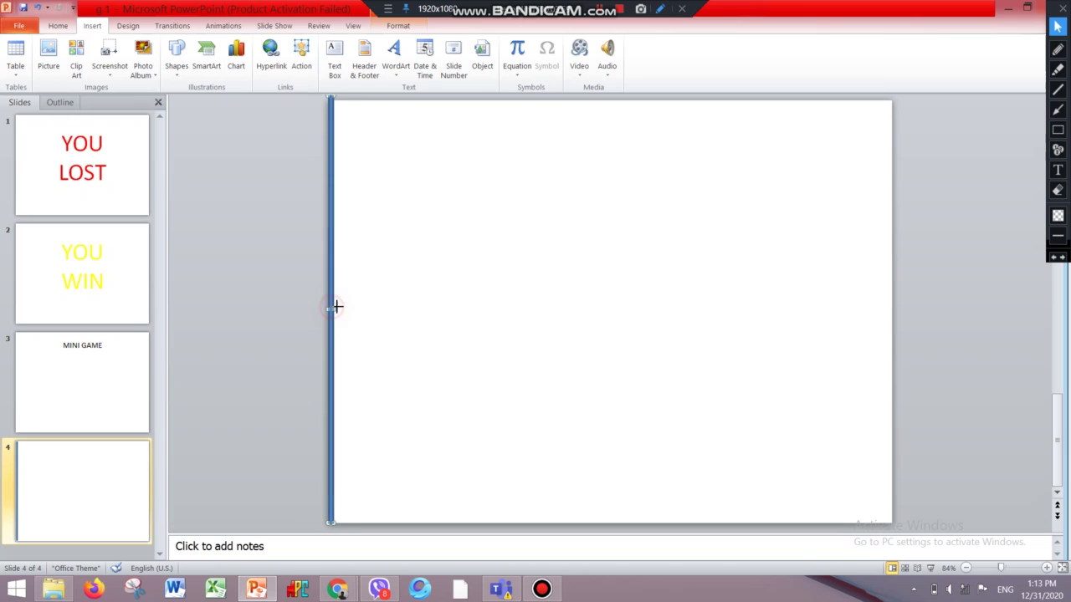
pyautogui.moveTo(331, 308); pyautogui.dragTo(337, 308)
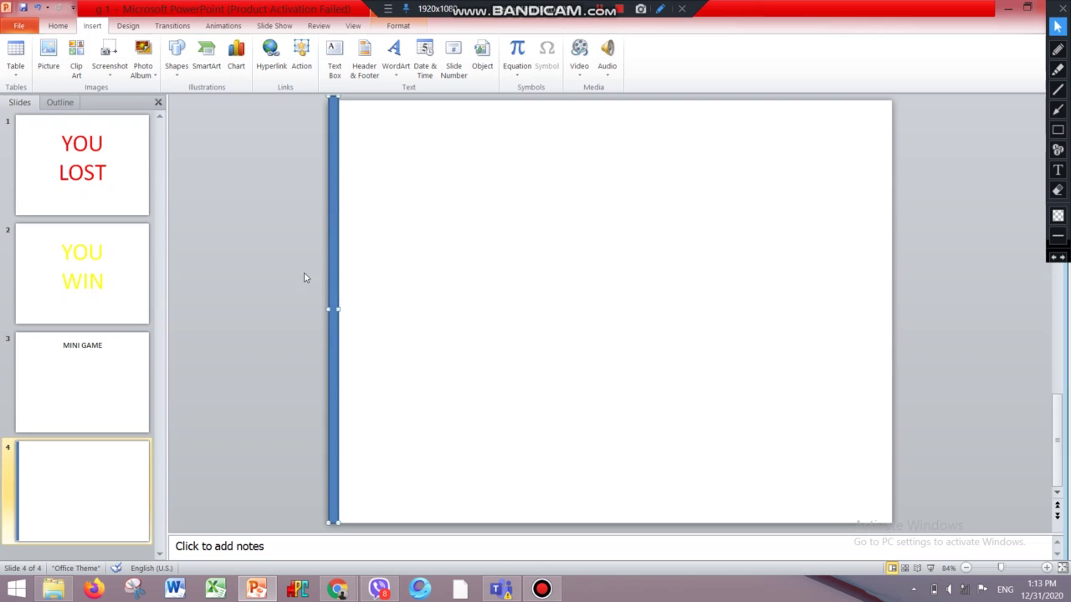
pyautogui.click(411, 216)
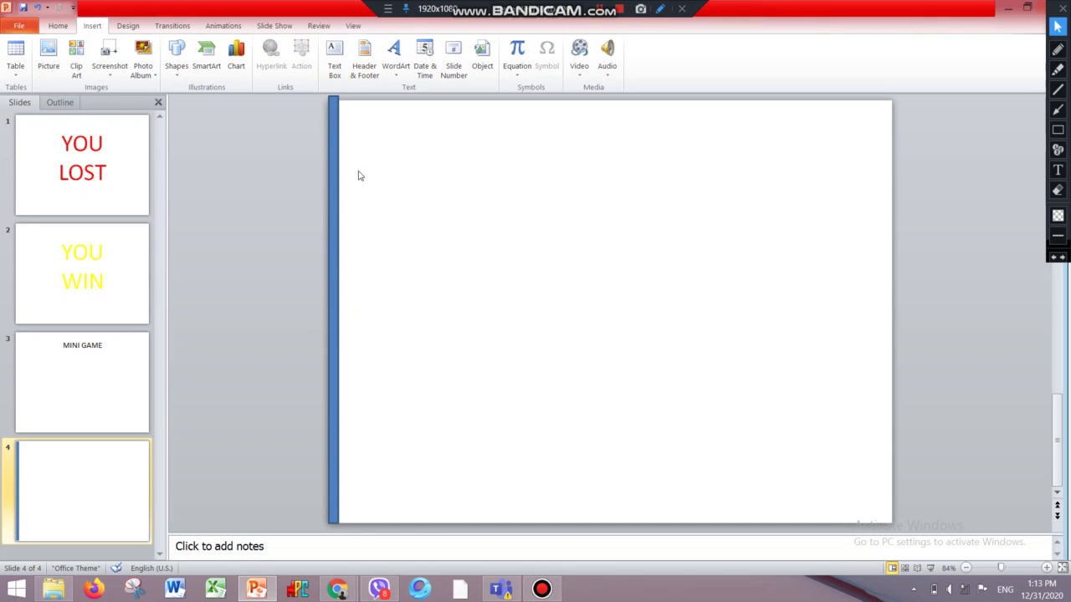
pyautogui.click(334, 216)
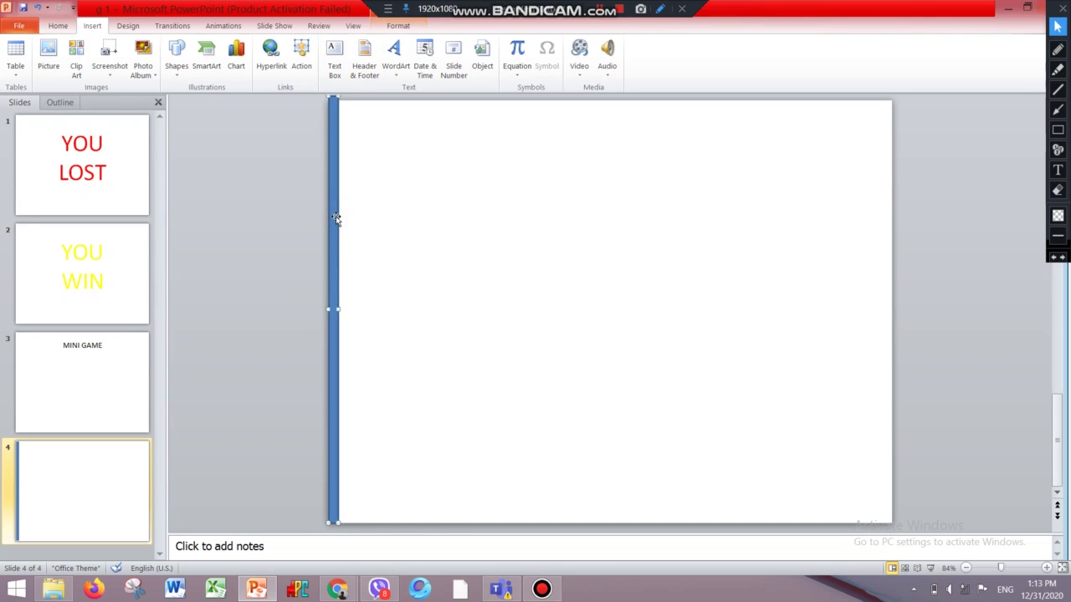
# Give the blue bar a Mouse Over action that hyperlinks to the 'YOU LOST' slide
pyautogui.click(304, 70)
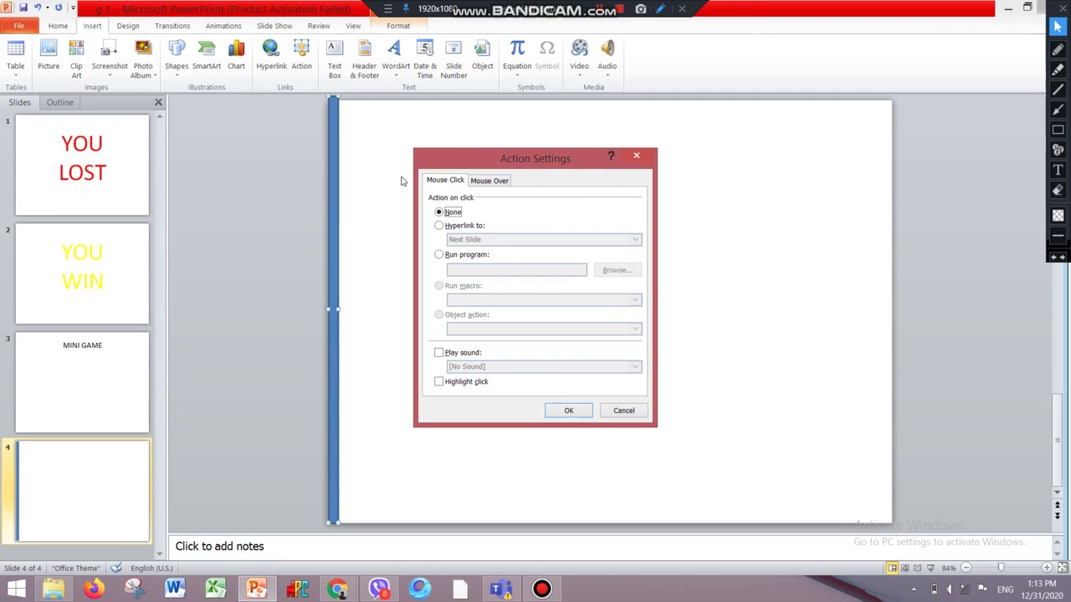
pyautogui.click(480, 182)
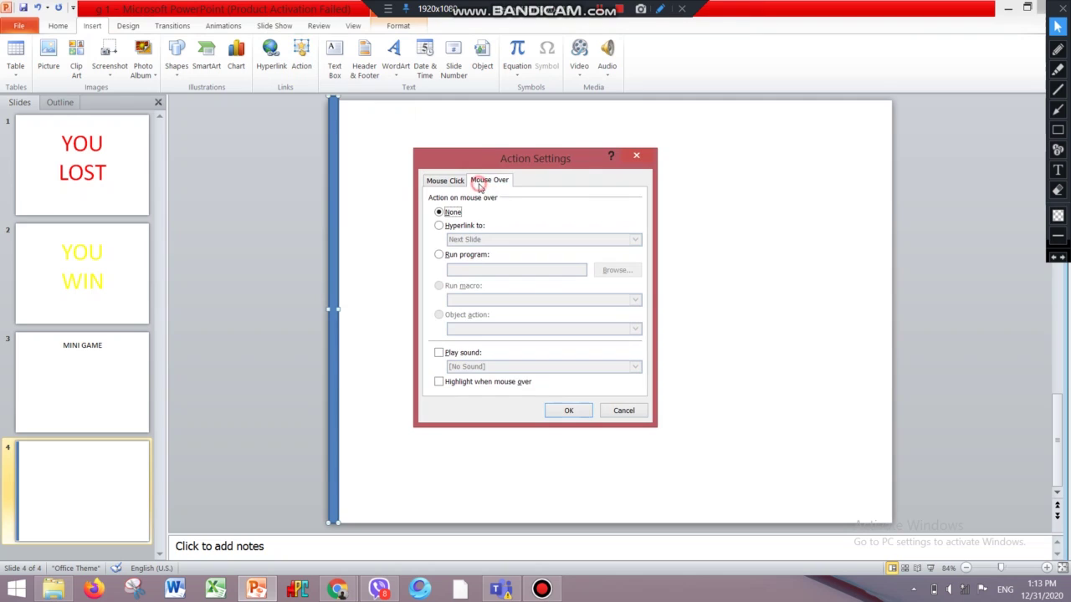
pyautogui.click(440, 227)
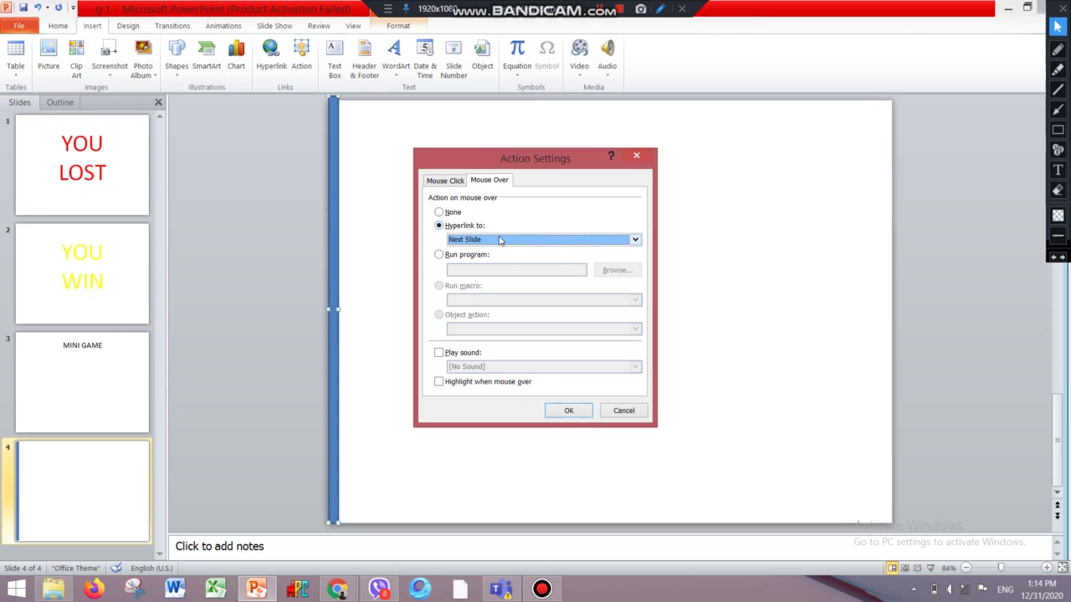
pyautogui.click(633, 240)
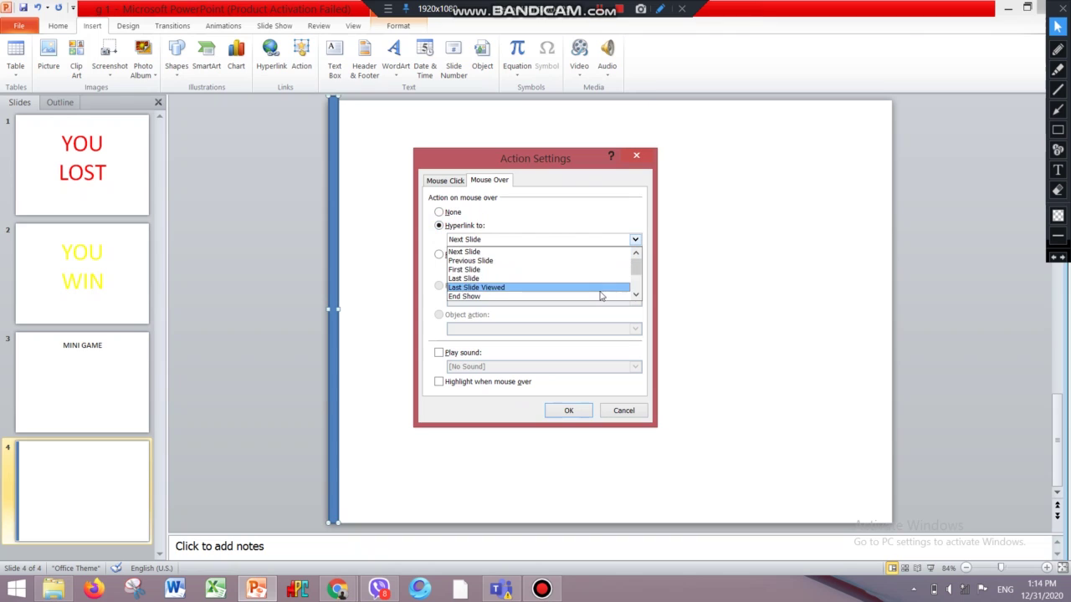
pyautogui.moveTo(639, 274); pyautogui.dragTo(639, 287)
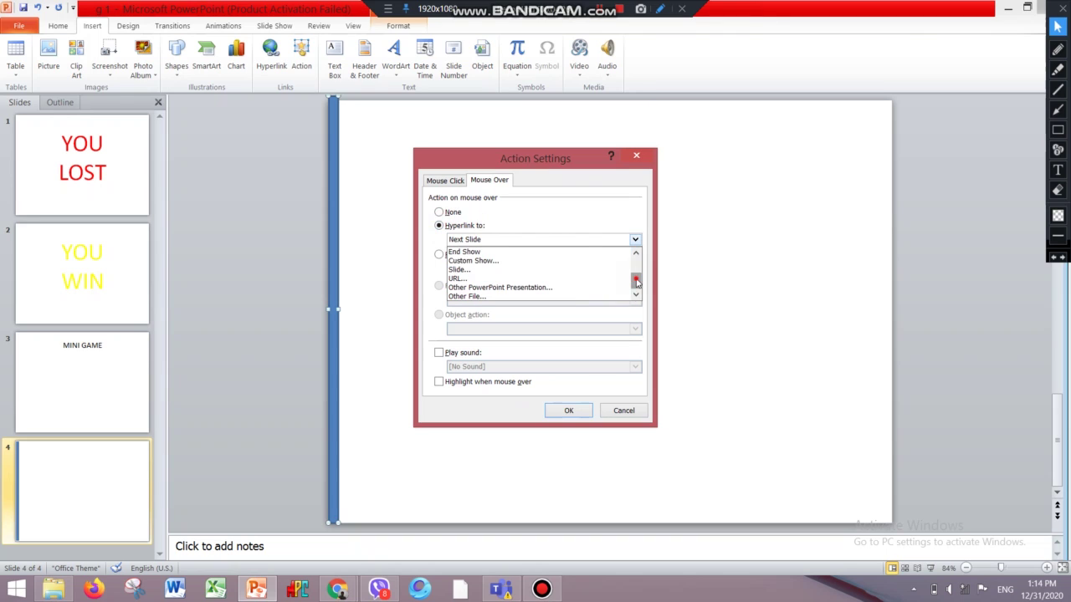
pyautogui.click(575, 270)
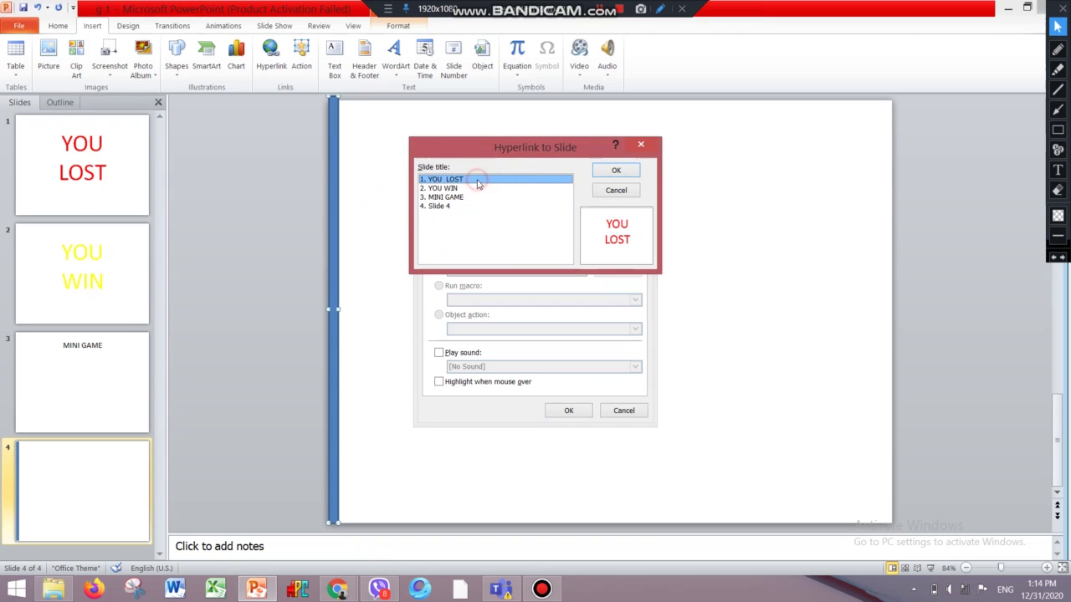
pyautogui.click(617, 171)
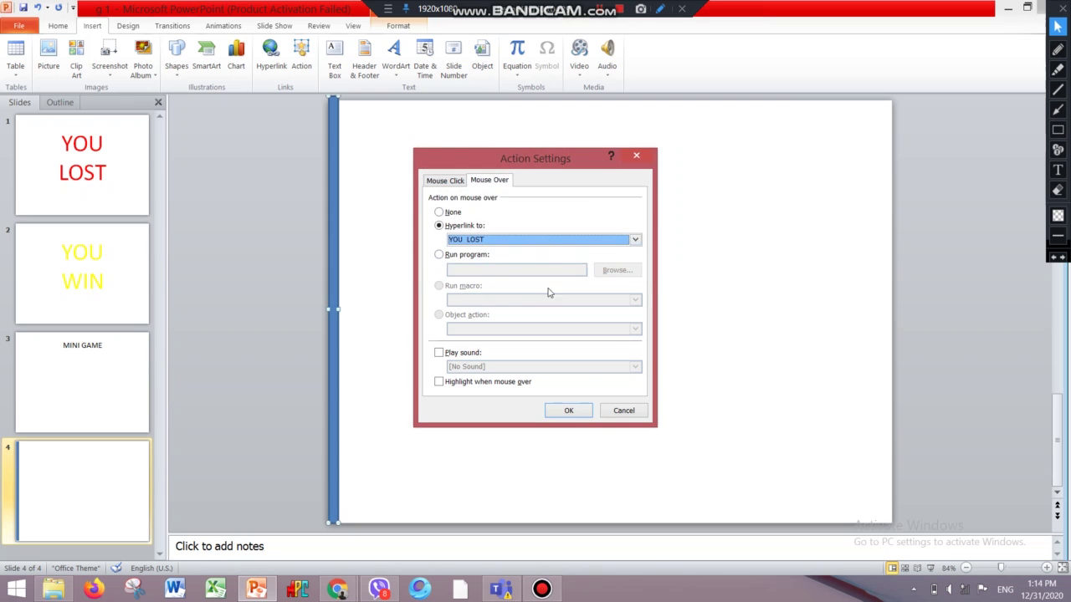
pyautogui.click(569, 410)
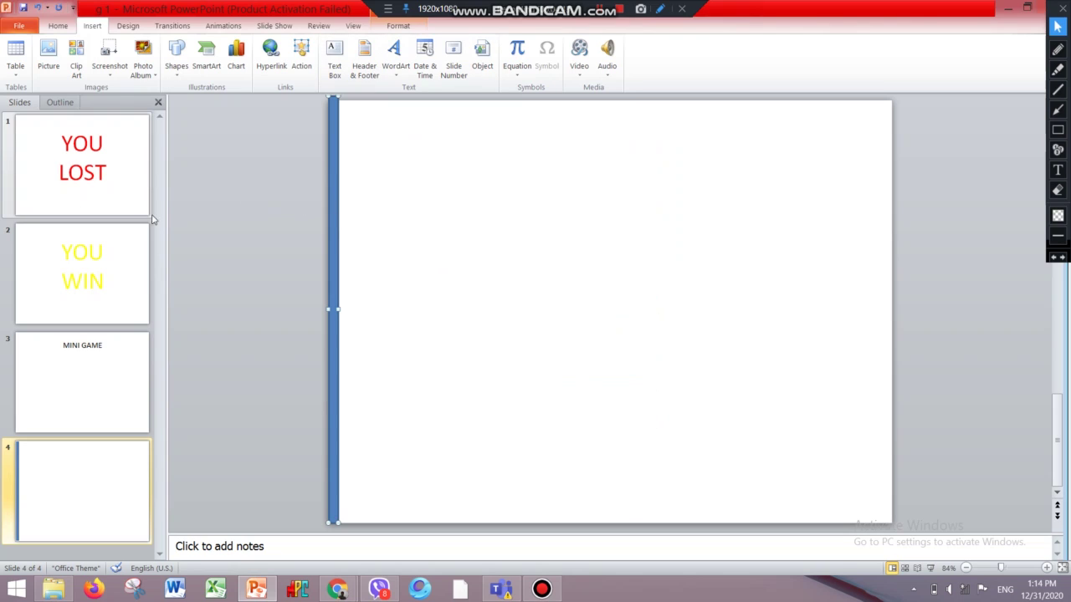
pyautogui.click(930, 568)
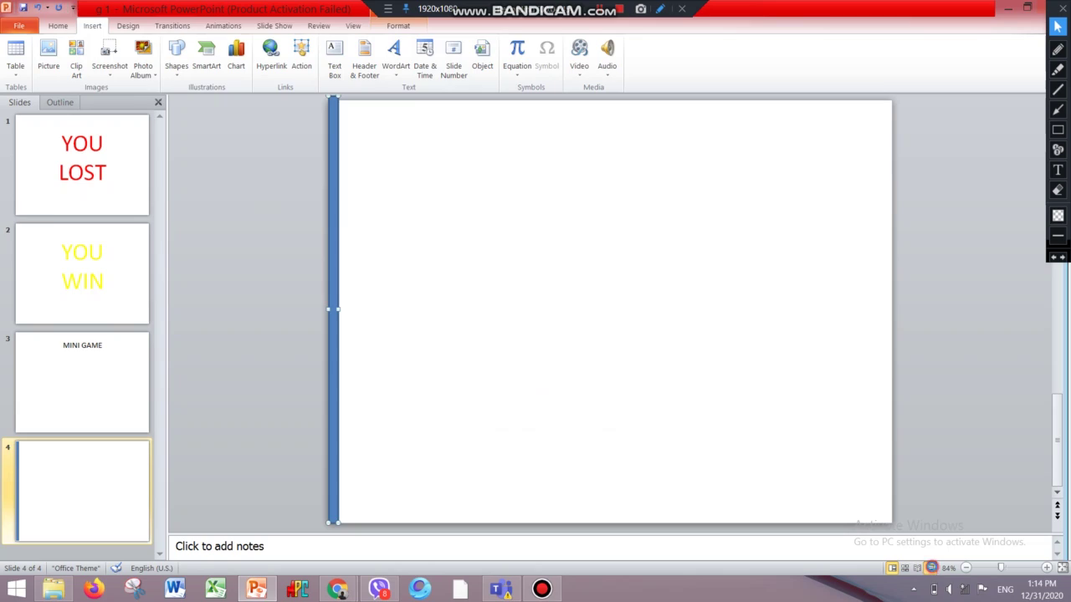
pyautogui.click(138, 188)
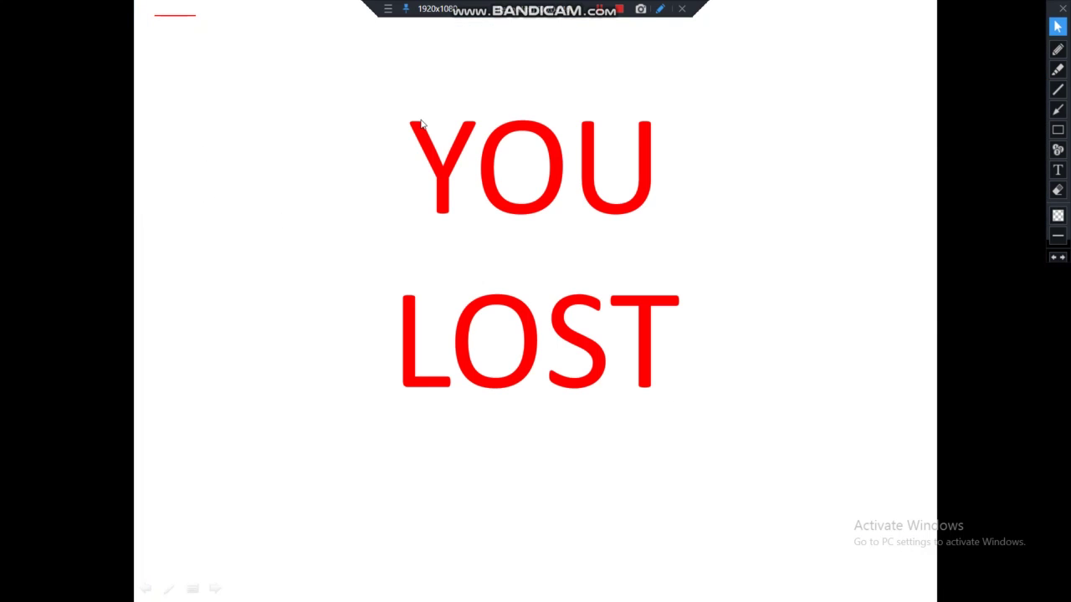
pyautogui.click(1064, 585)
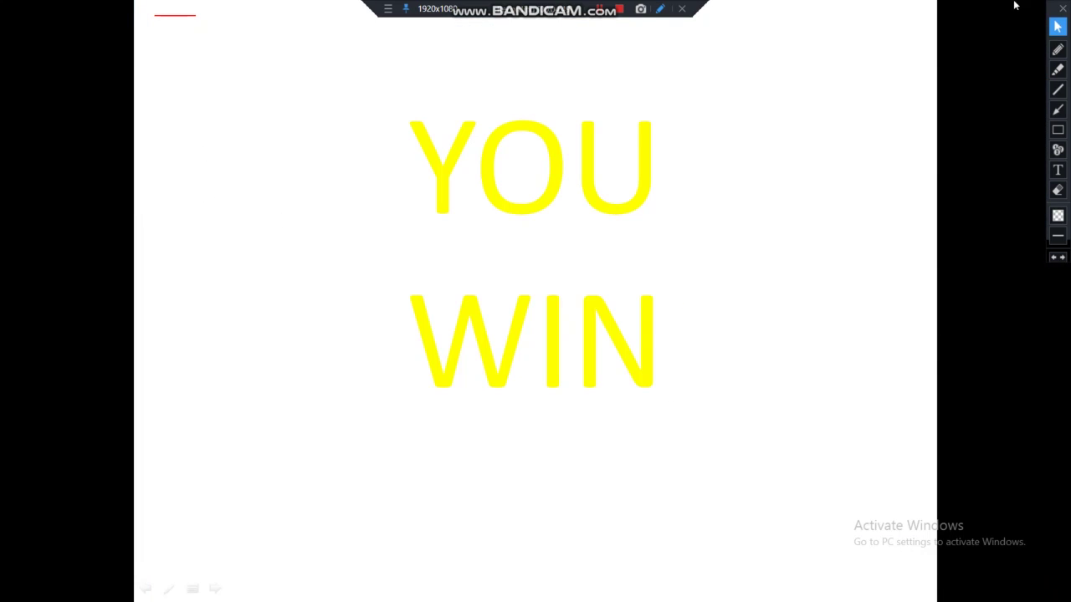
pyautogui.click(823, 251)
pyautogui.click(822, 250)
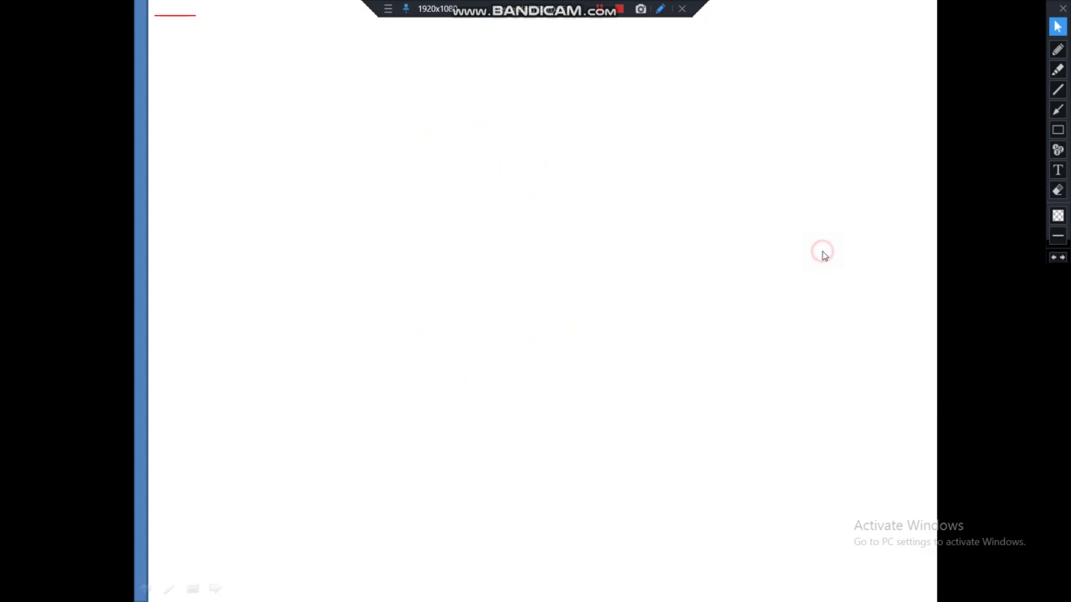
pyautogui.click(823, 252)
pyautogui.click(823, 251)
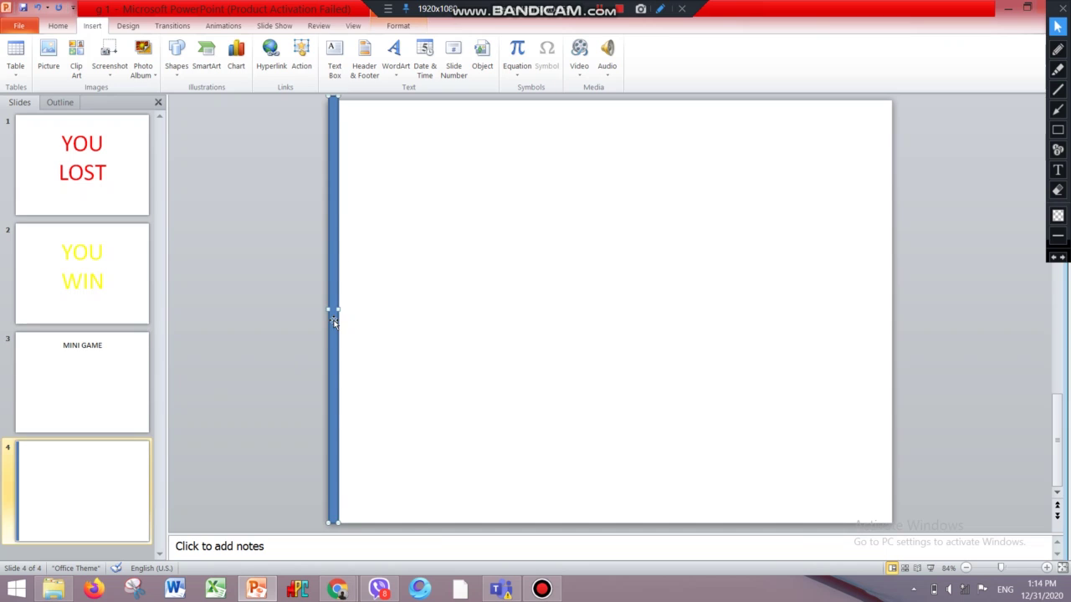
# Widen the left blue bar a little more and bring up the Shapes gallery
pyautogui.moveTo(339, 307); pyautogui.dragTo(343, 308)
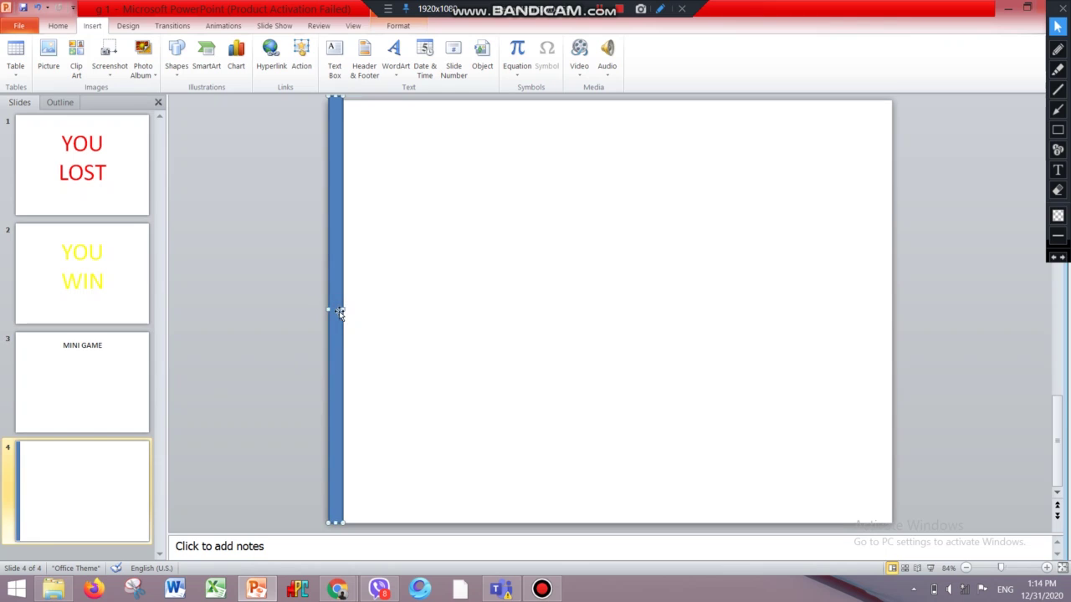
pyautogui.click(468, 187)
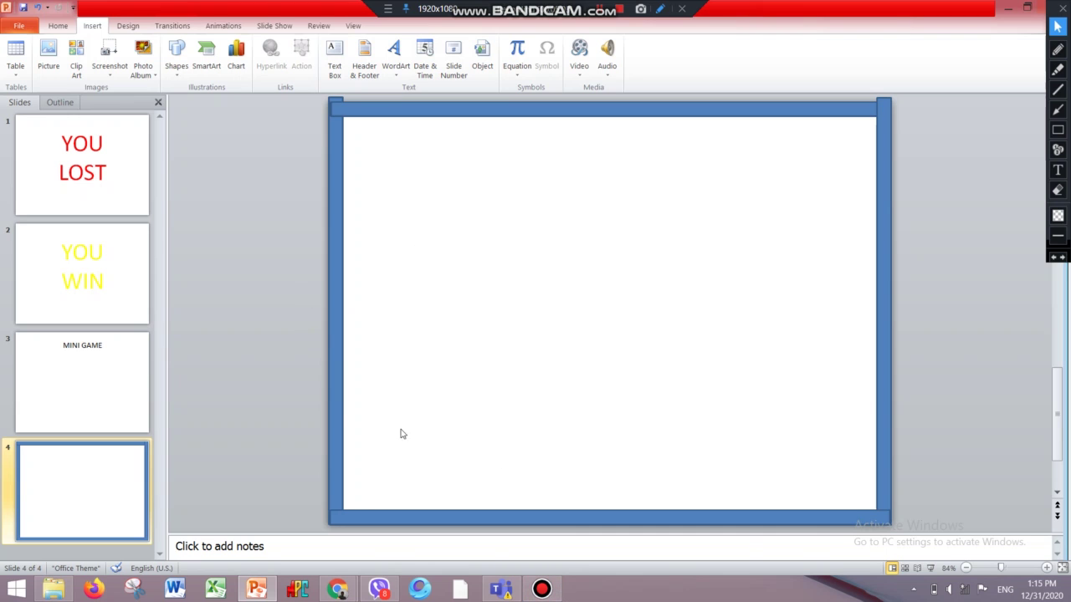
pyautogui.click(176, 57)
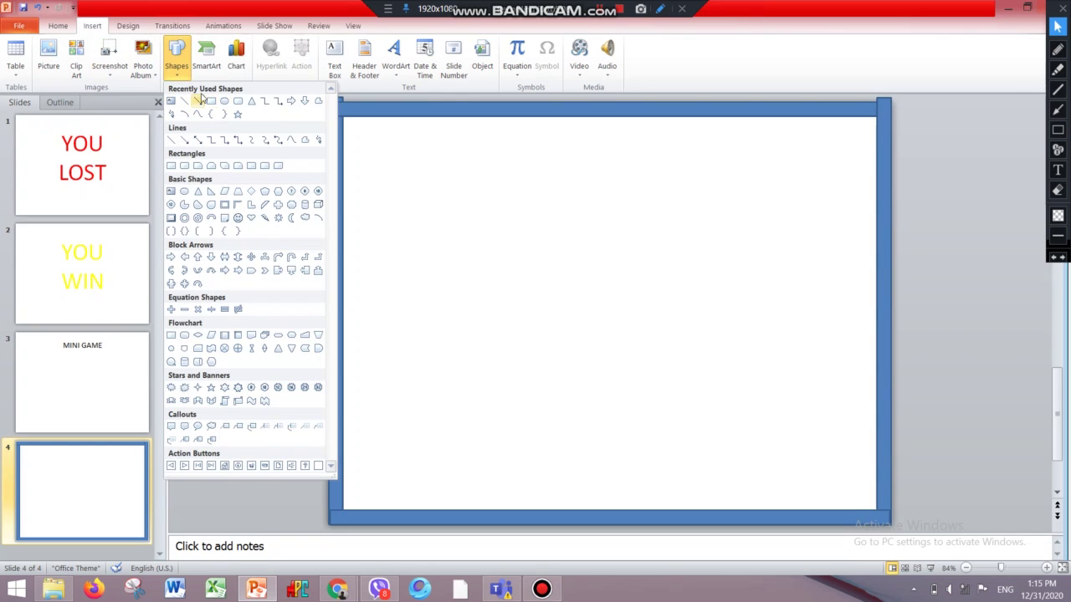
# Draw a blue rectangle wall about 5.92" by 0.37" rising from slide 4's bottom edge
pyautogui.click(210, 102)
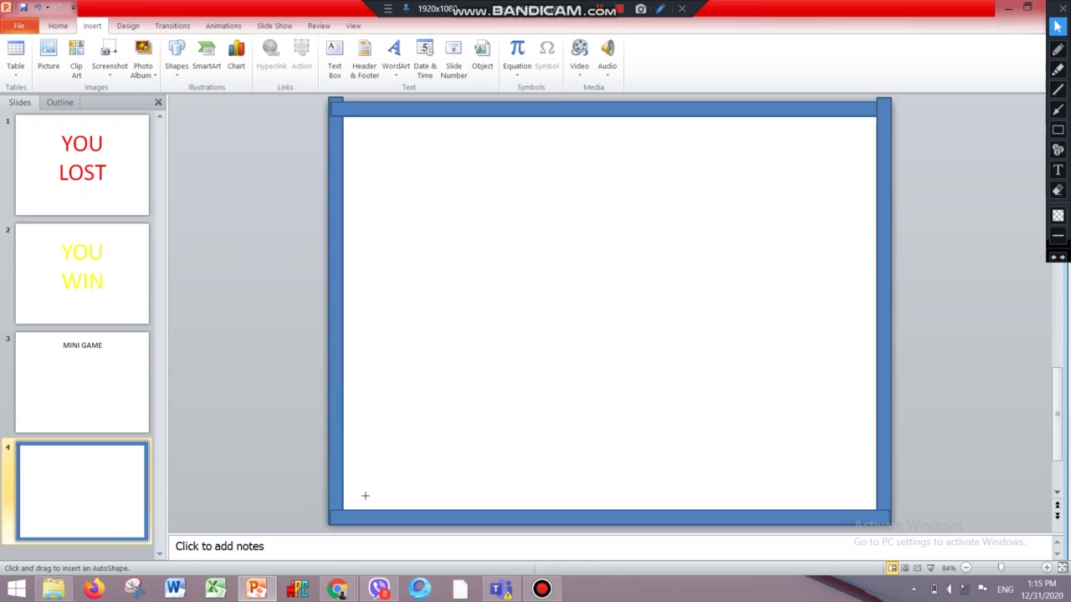
pyautogui.moveTo(384, 508); pyautogui.dragTo(386, 463)
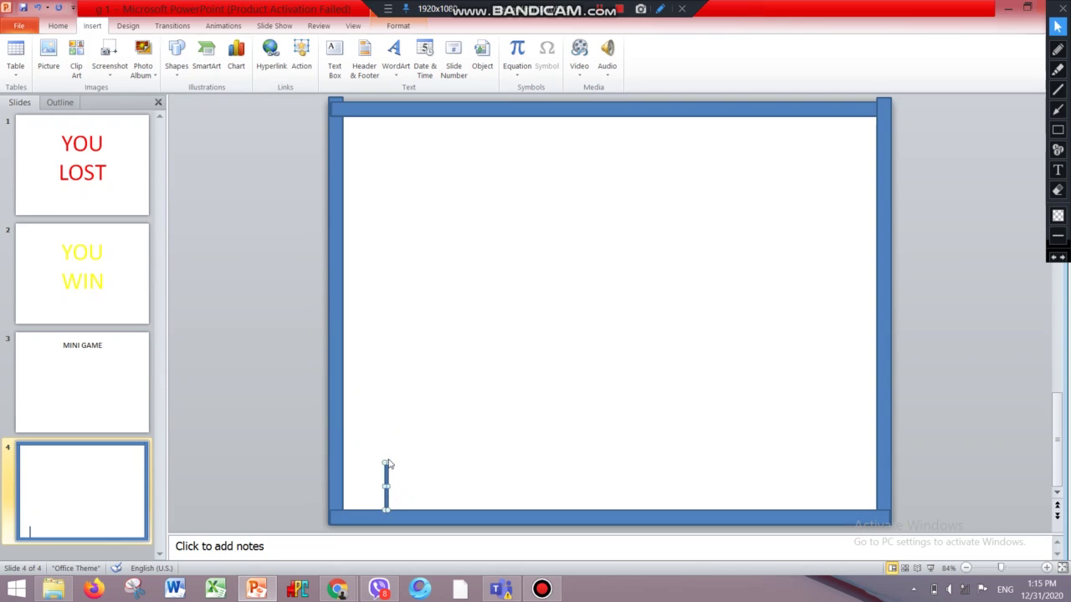
pyautogui.moveTo(386, 463); pyautogui.dragTo(408, 354)
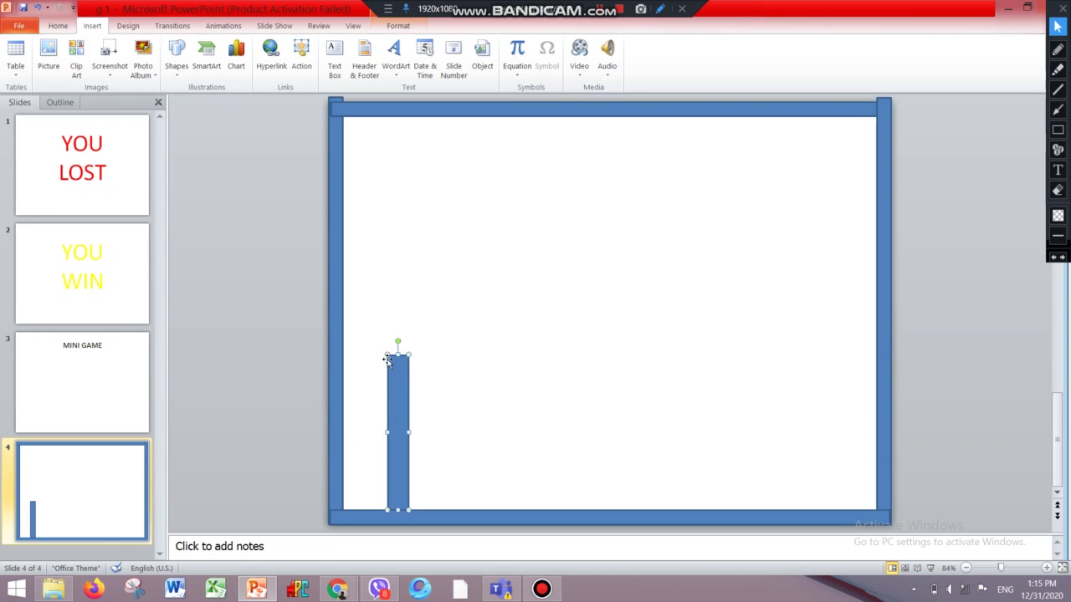
pyautogui.moveTo(398, 355); pyautogui.dragTo(409, 214)
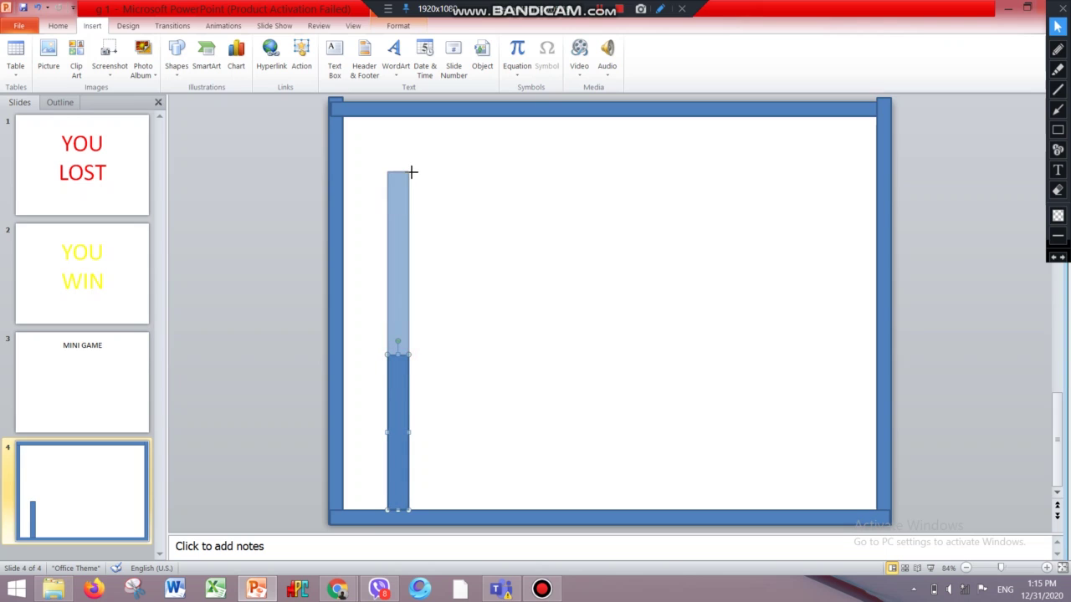
pyautogui.moveTo(404, 390); pyautogui.dragTo(425, 390)
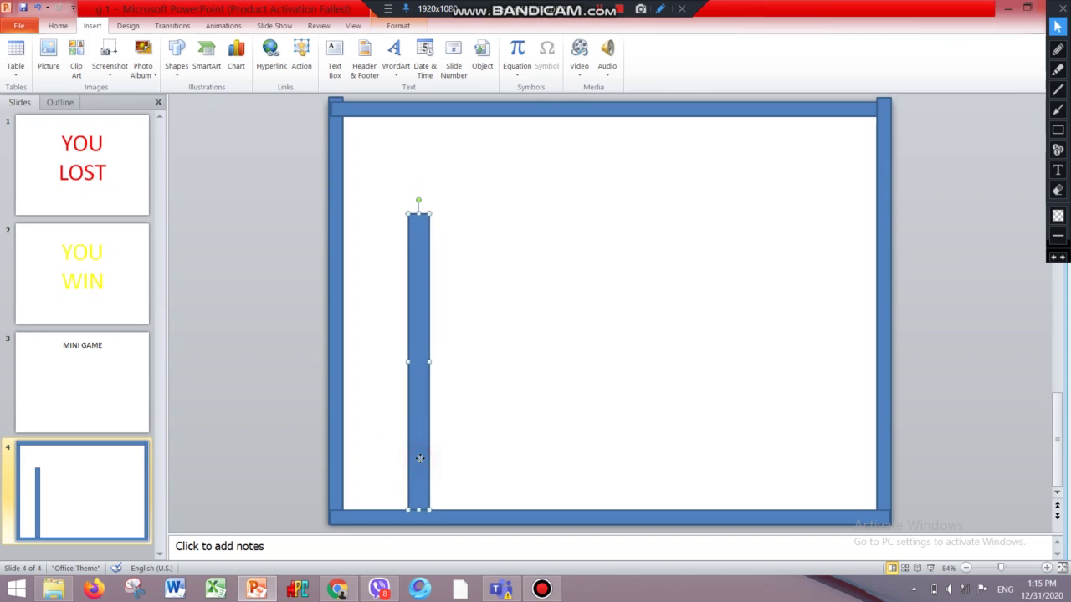
pyautogui.moveTo(421, 460)
pyautogui.mouseDown()
pyautogui.moveTo(430, 460)
pyautogui.moveTo(416, 458)
pyautogui.mouseUp()
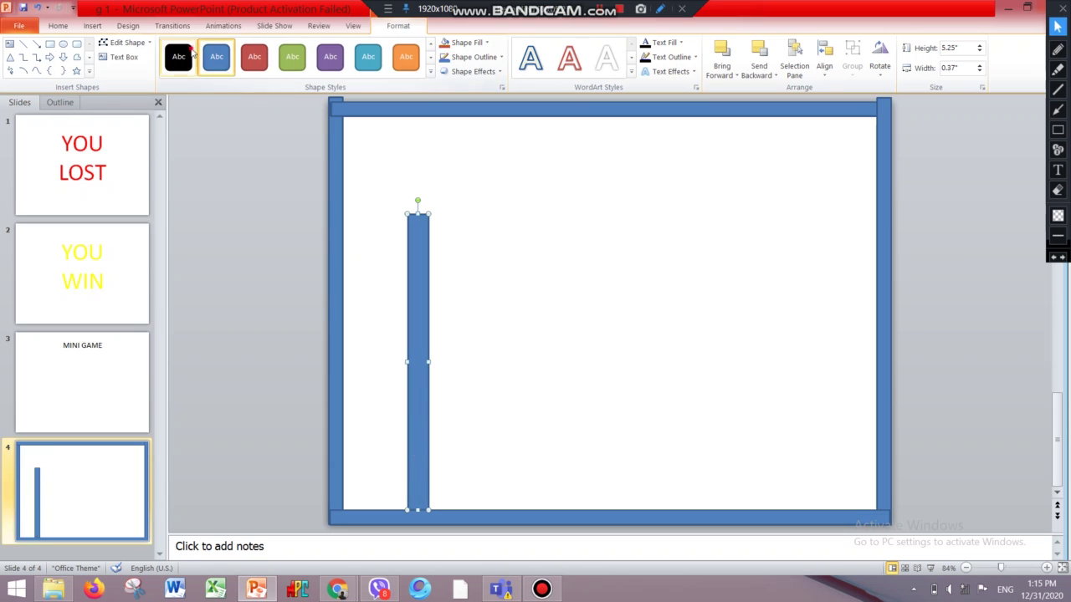
pyautogui.click(178, 56)
pyautogui.click(254, 56)
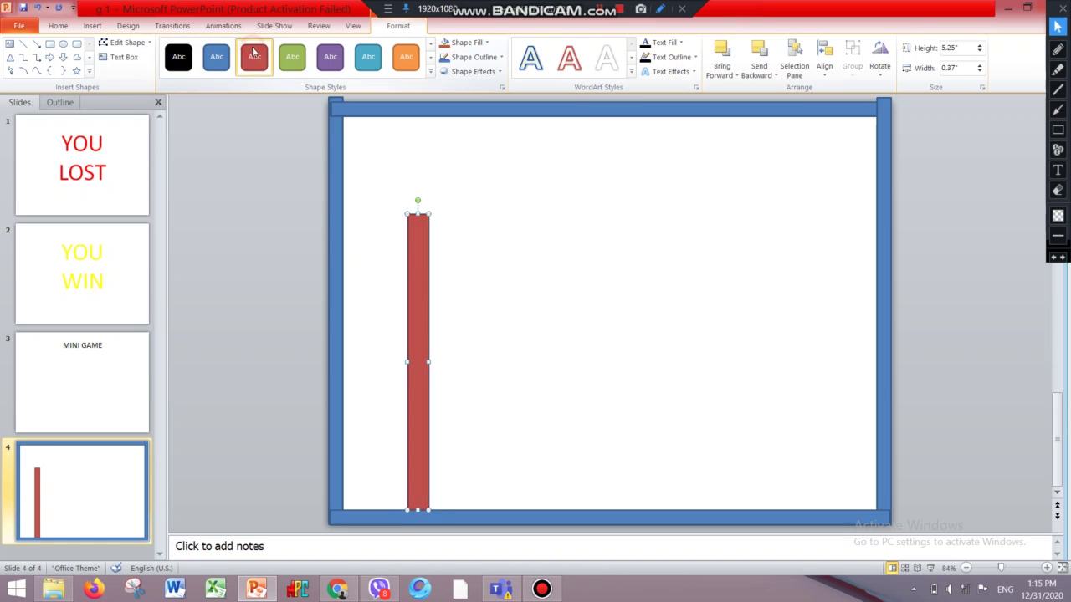
pyautogui.click(213, 56)
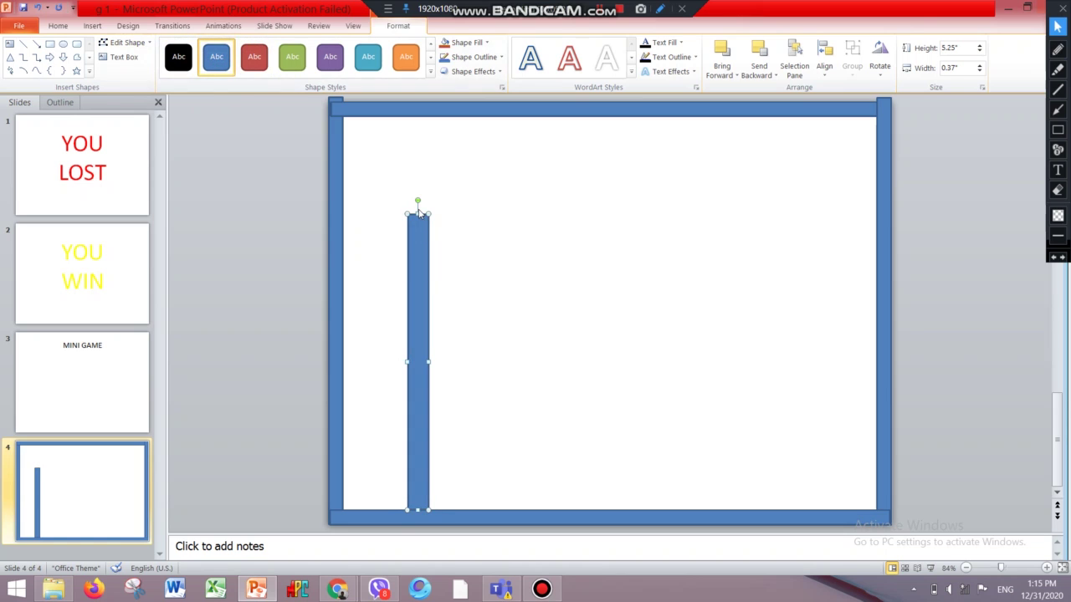
pyautogui.moveTo(418, 214); pyautogui.dragTo(419, 191)
pyautogui.moveTo(420, 289); pyautogui.dragTo(427, 289)
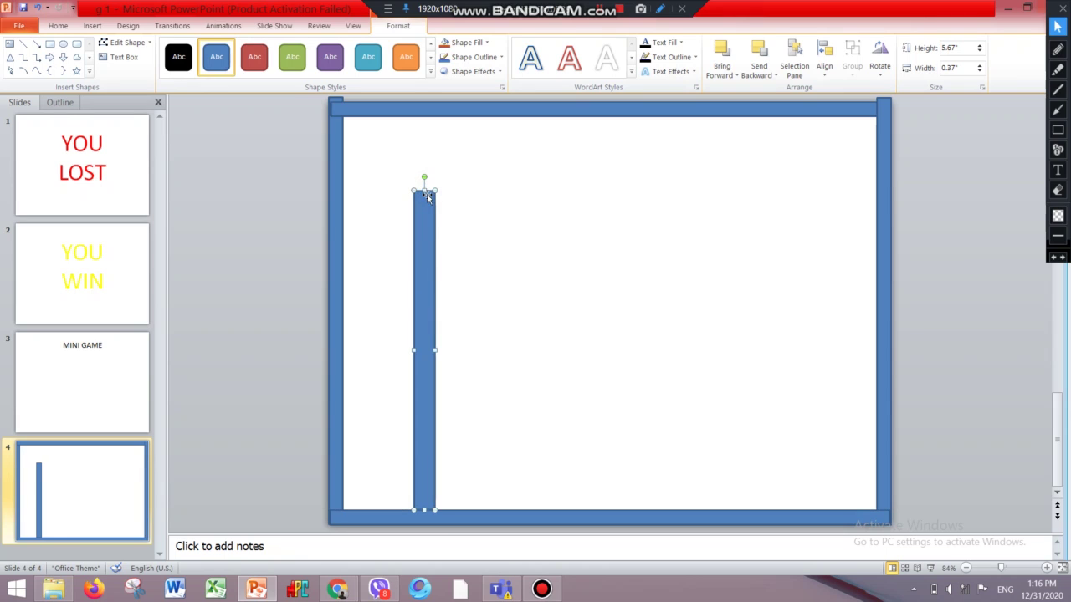
pyautogui.moveTo(426, 189); pyautogui.dragTo(424, 175)
# Give the blue wall a Mouse Over hyperlink to slide 1, YOU LOST, with no click action
pyautogui.click(97, 25)
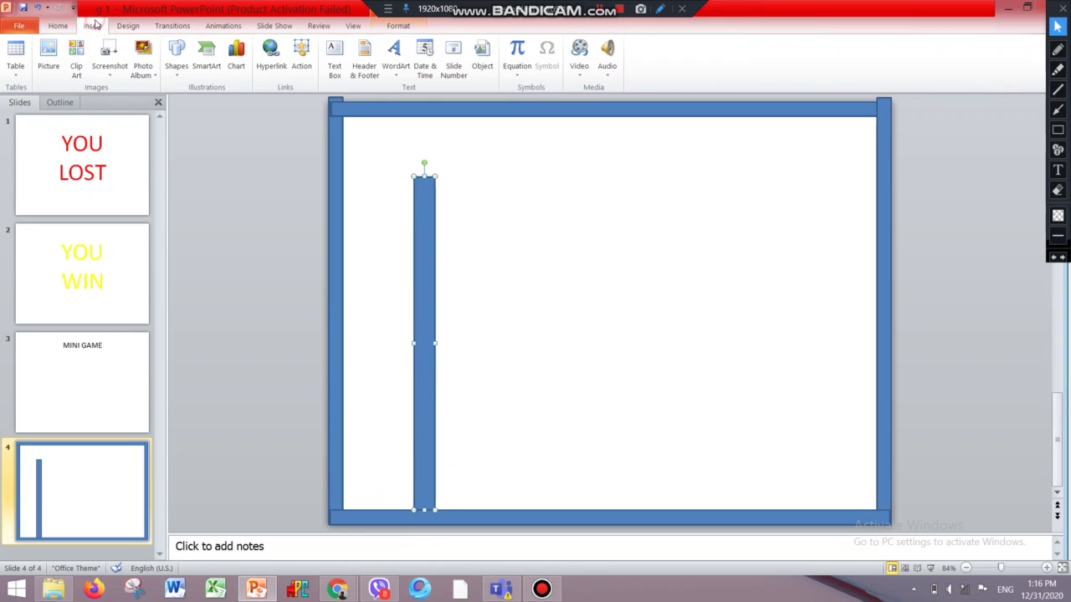
pyautogui.click(303, 57)
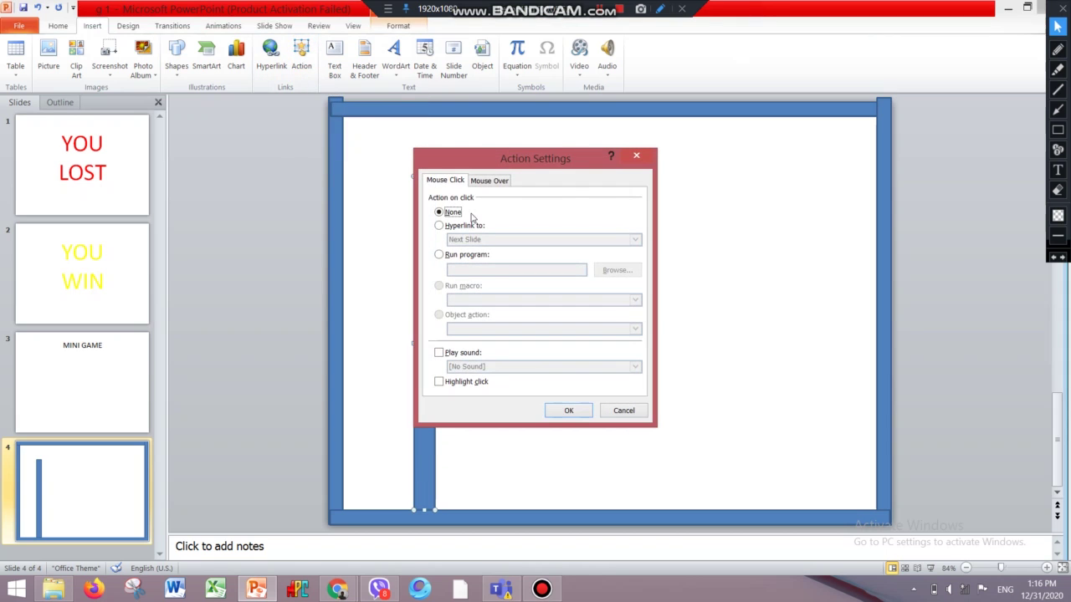
pyautogui.click(474, 226)
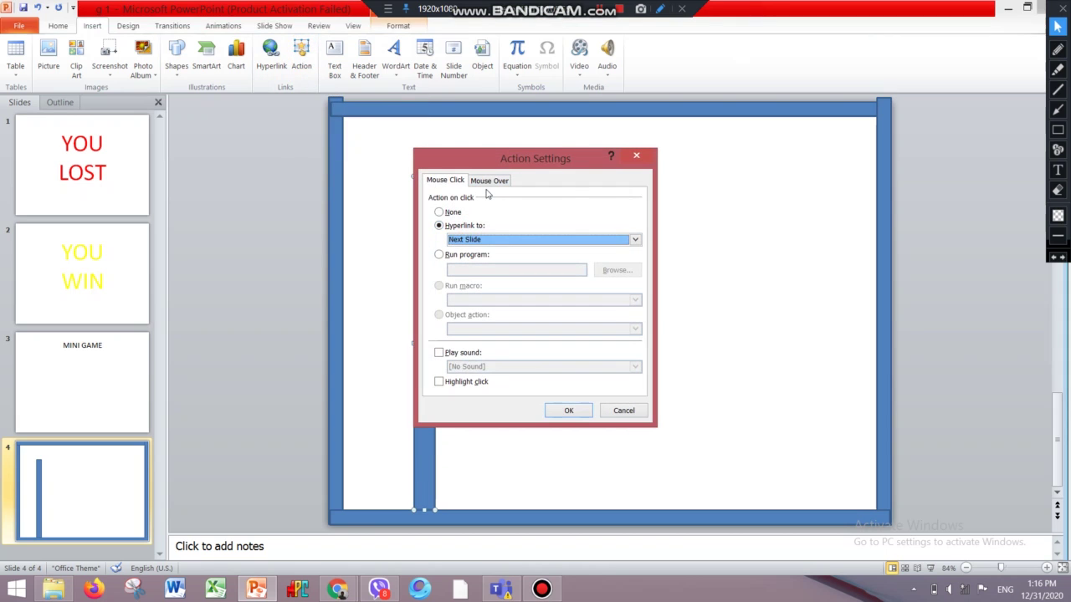
pyautogui.click(456, 215)
pyautogui.click(485, 184)
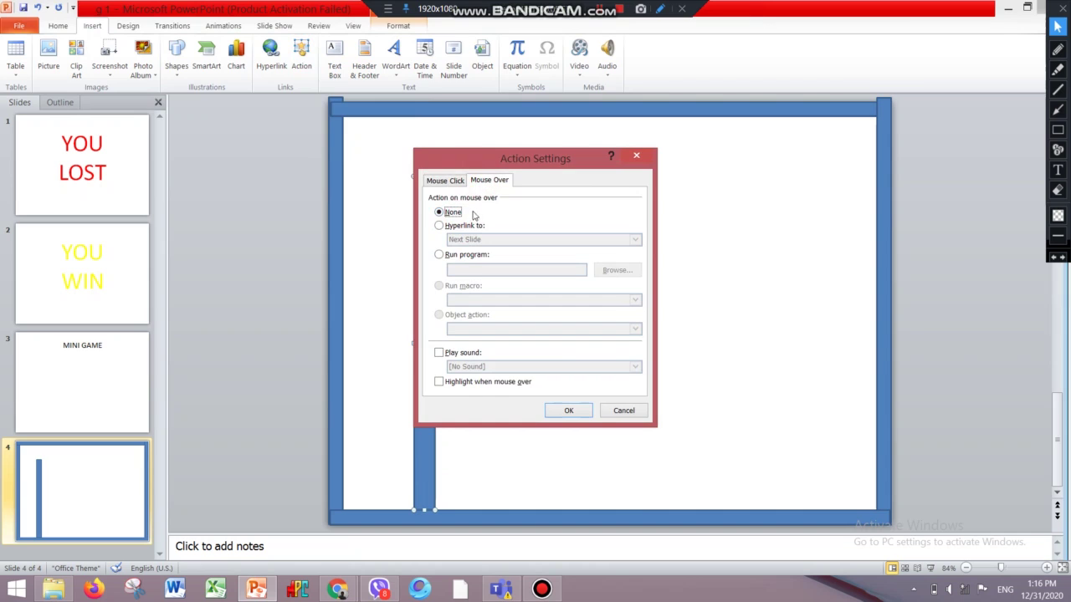
pyautogui.click(465, 226)
pyautogui.click(467, 239)
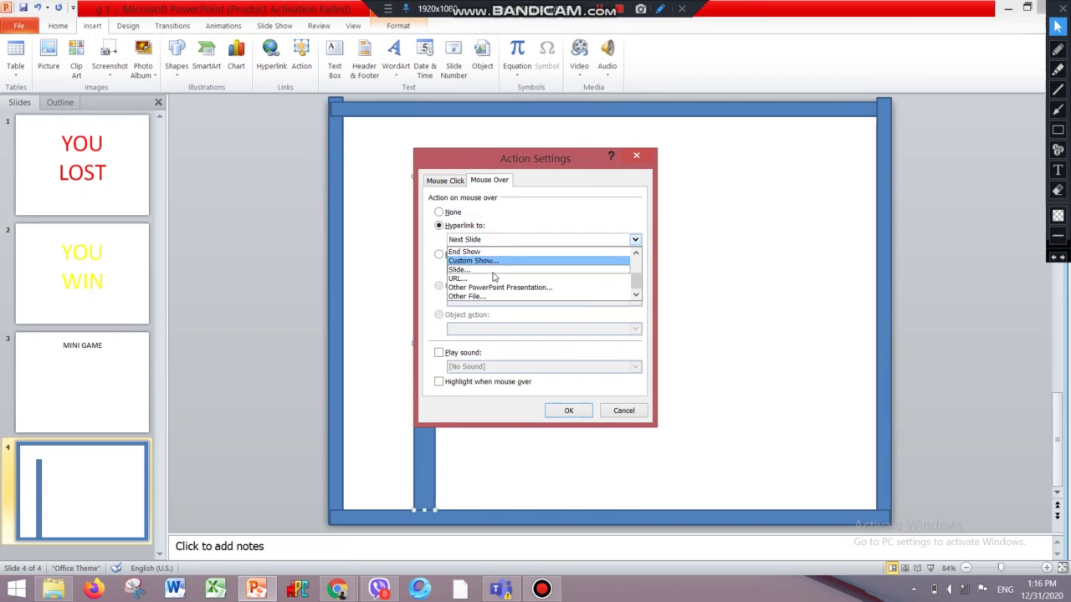
pyautogui.click(499, 269)
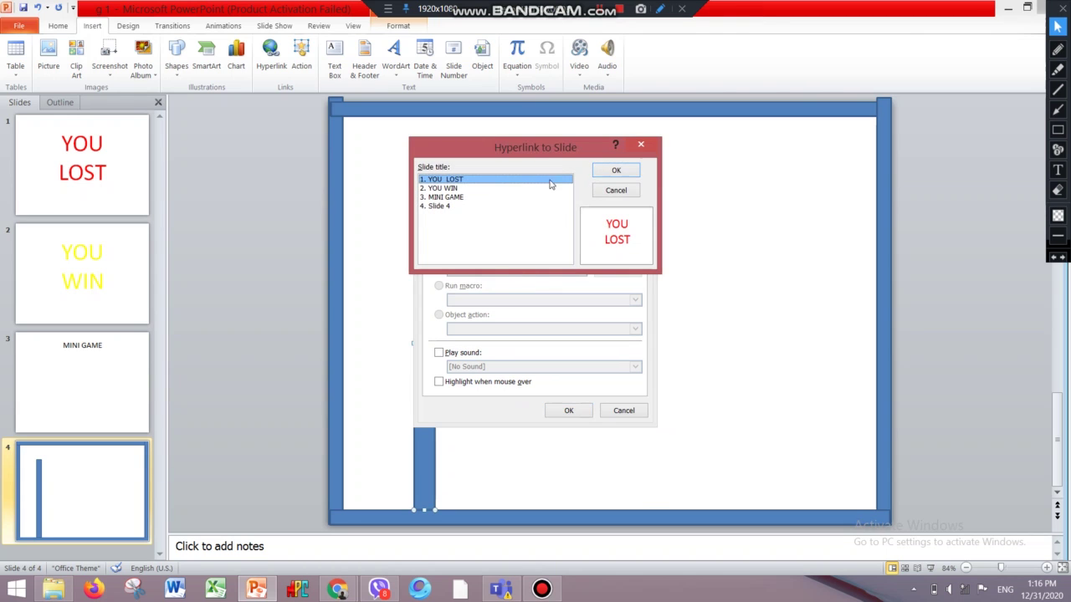
pyautogui.click(616, 170)
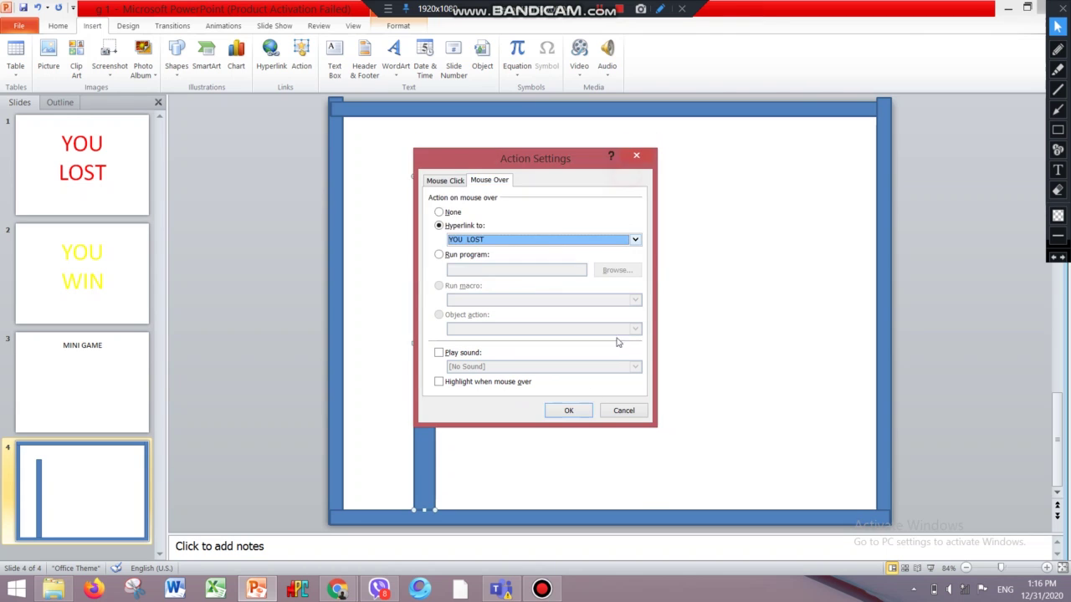
pyautogui.click(571, 410)
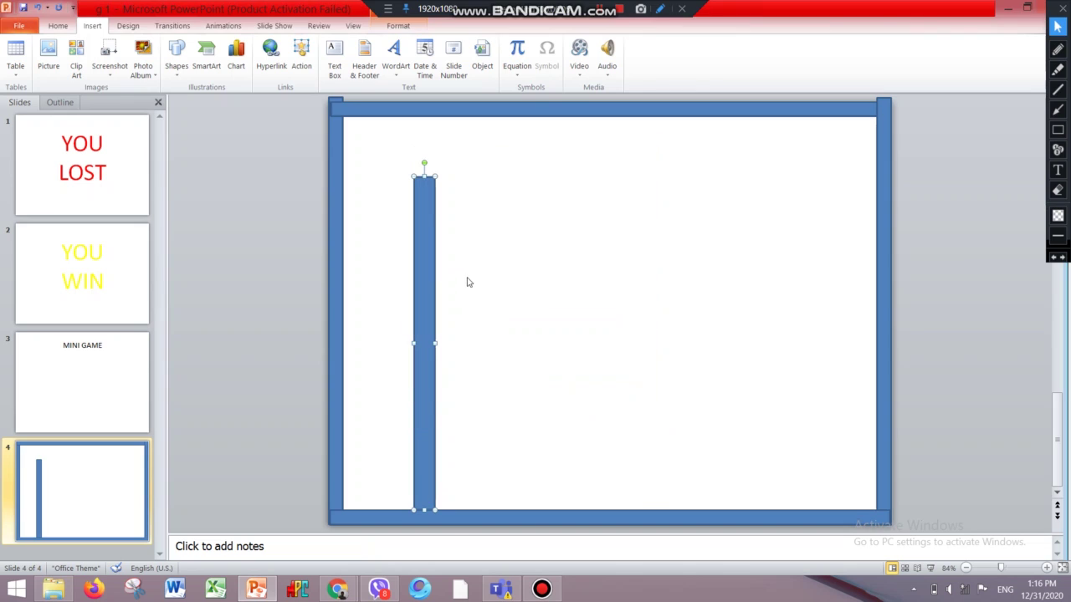
# Paste a copy of the wall and hang it from the maze's top edge
pyautogui.rightClick(422, 439)
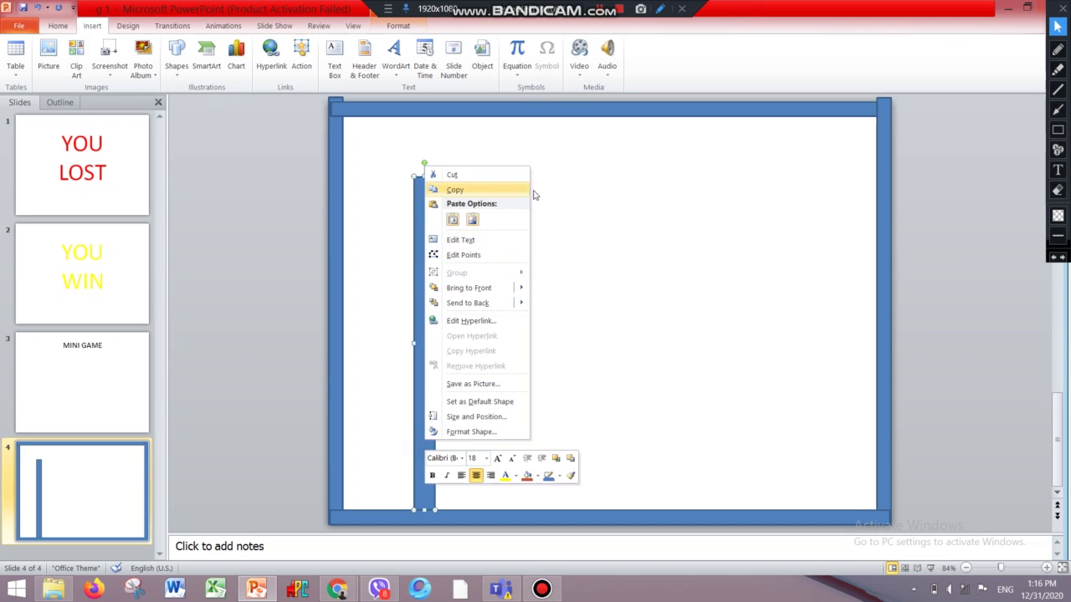
pyautogui.click(535, 194)
pyautogui.rightClick(421, 342)
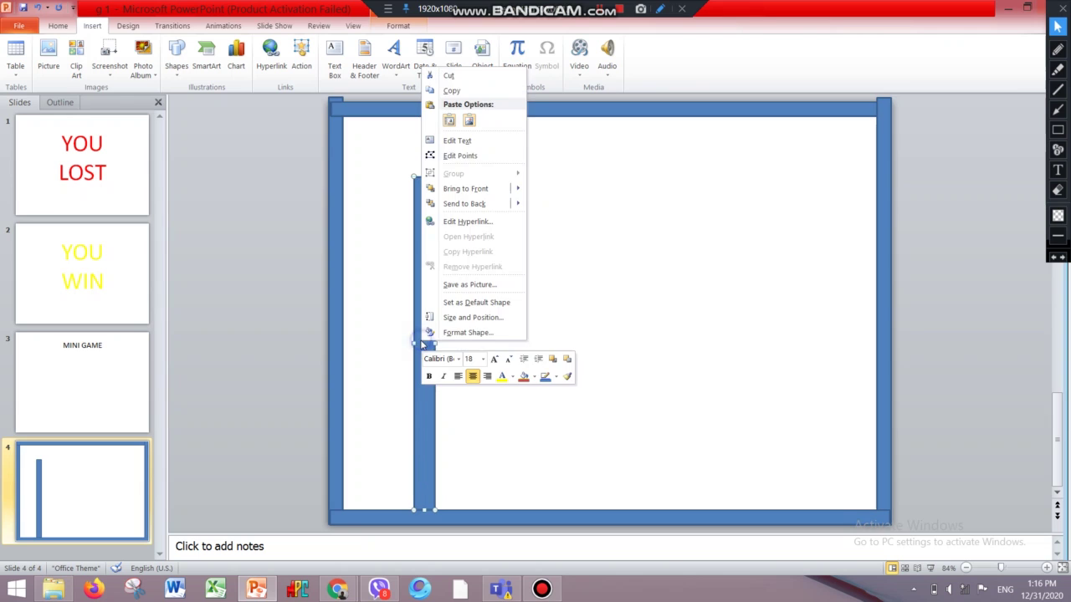
pyautogui.click(450, 90)
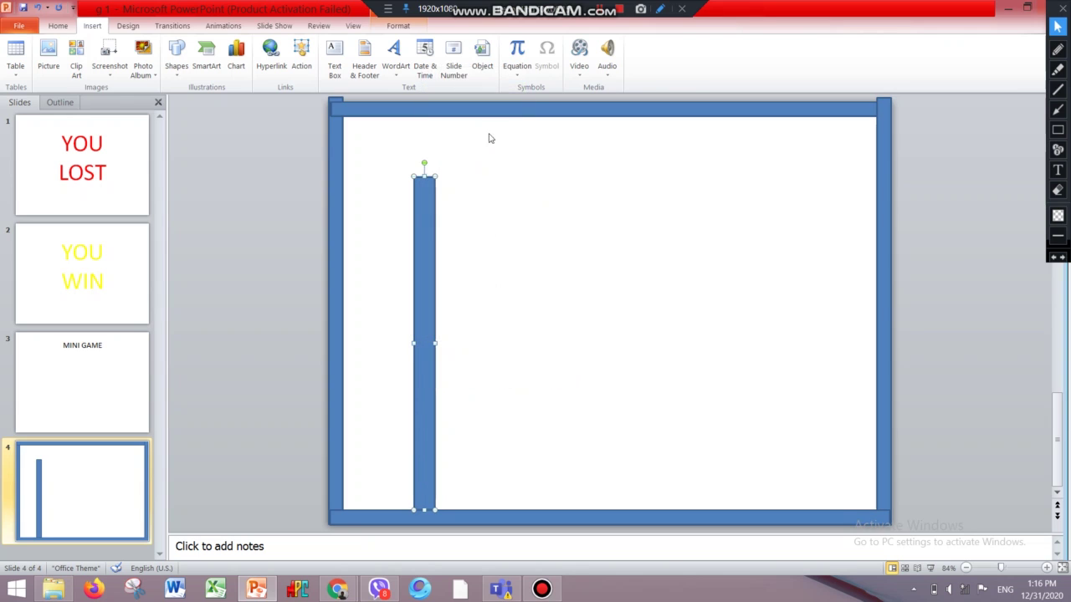
pyautogui.rightClick(501, 229)
pyautogui.click(528, 283)
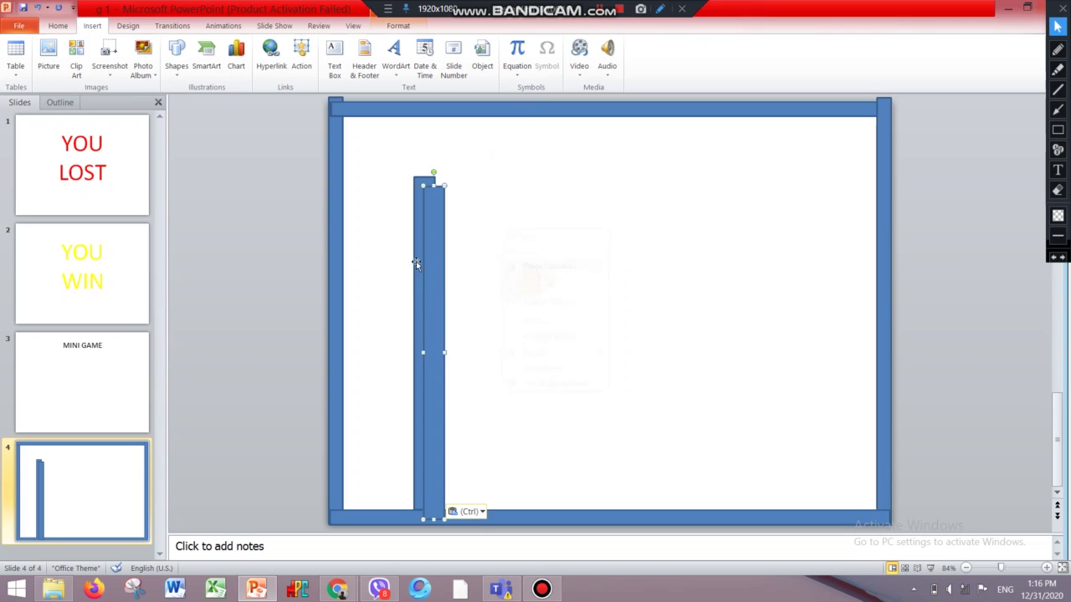
pyautogui.moveTo(435, 276)
pyautogui.mouseDown()
pyautogui.moveTo(504, 194)
pyautogui.moveTo(496, 190)
pyautogui.mouseUp()
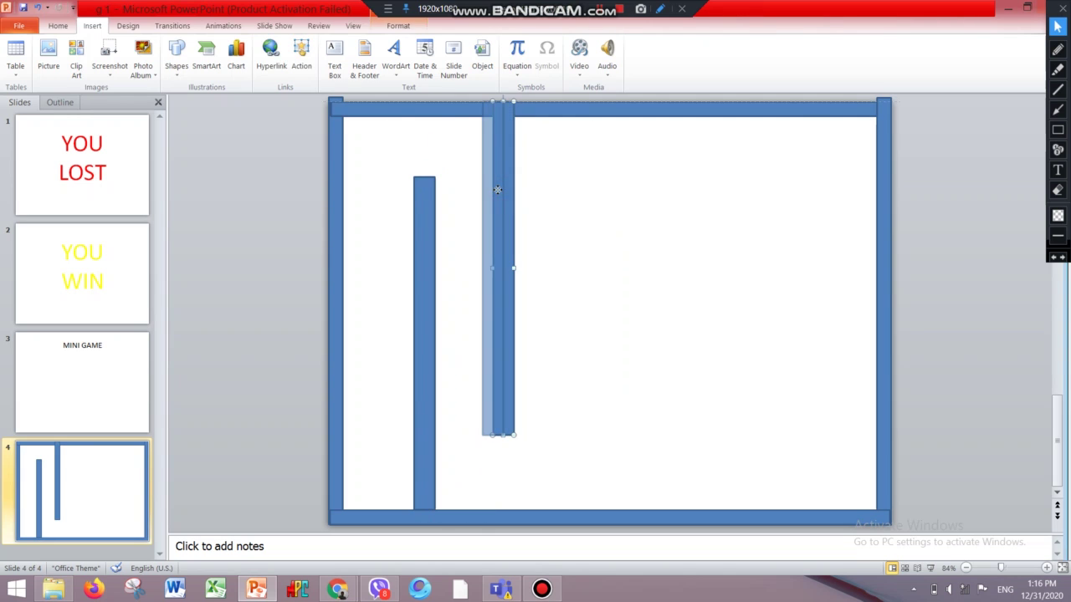
# Copy a bottom wall to the right, repeat for more alternating walls, and sketch the corridor path
pyautogui.rightClick(428, 357)
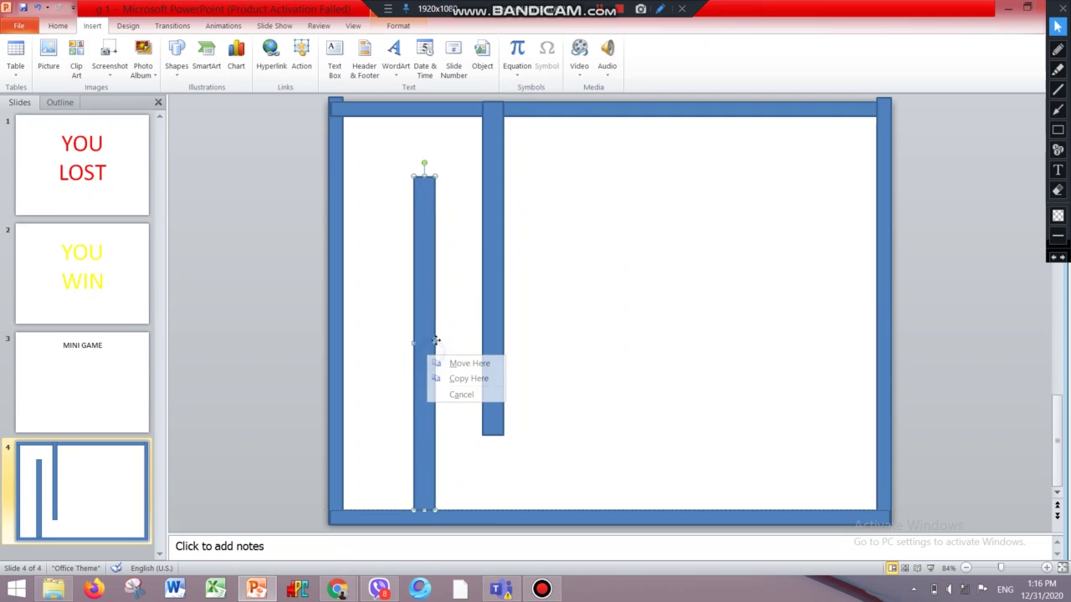
pyautogui.click(483, 379)
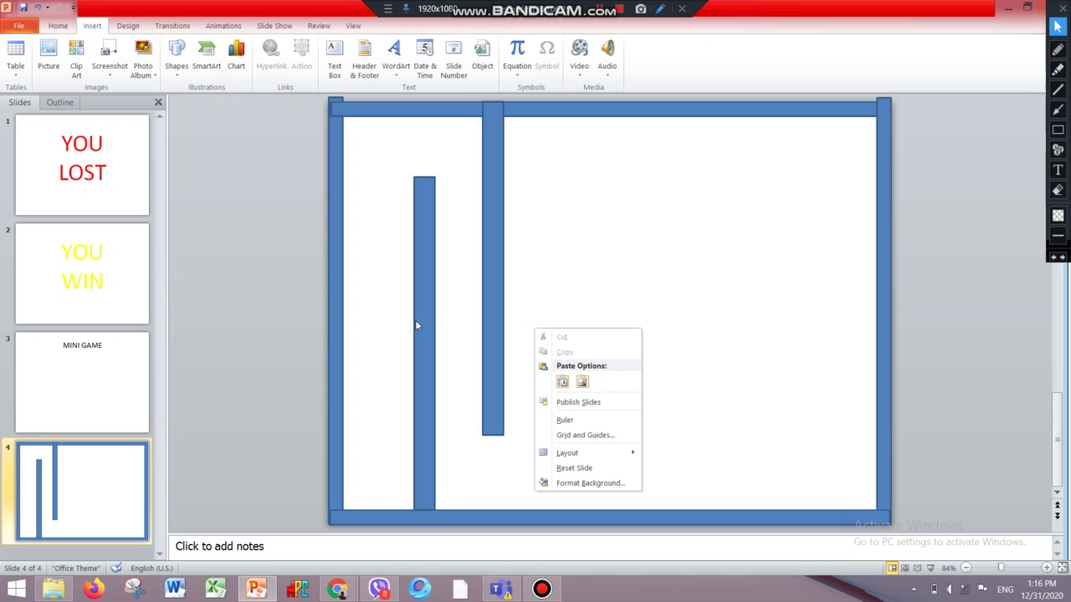
pyautogui.click(461, 332)
pyautogui.moveTo(430, 327)
pyautogui.mouseDown()
pyautogui.moveTo(539, 255)
pyautogui.moveTo(575, 348)
pyautogui.moveTo(565, 347)
pyautogui.moveTo(571, 334)
pyautogui.mouseUp()
pyautogui.click(570, 333)
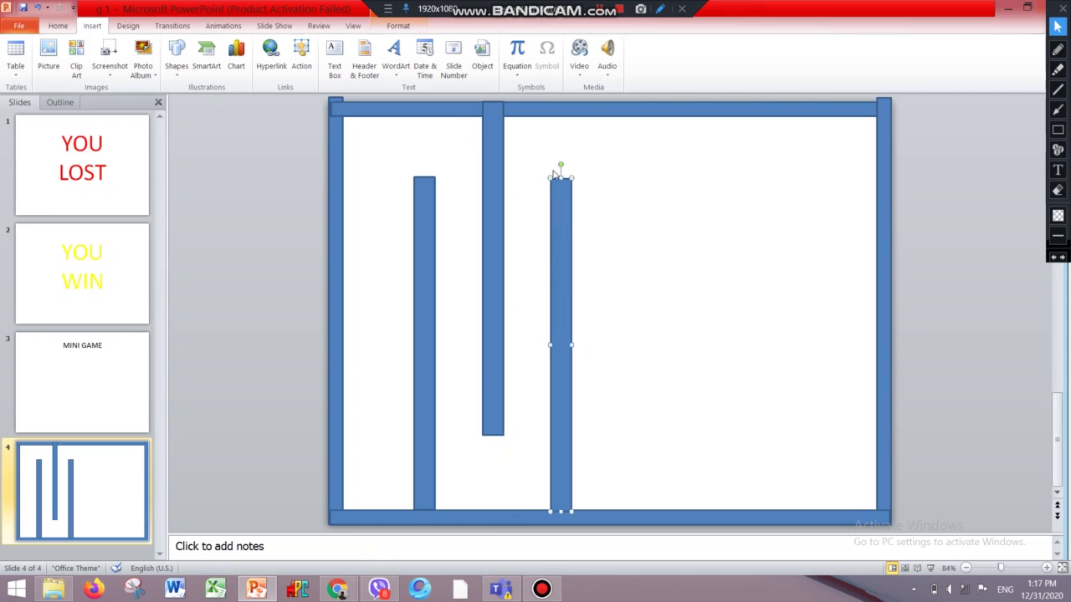
pyautogui.hotkey('ctrl', 'z')
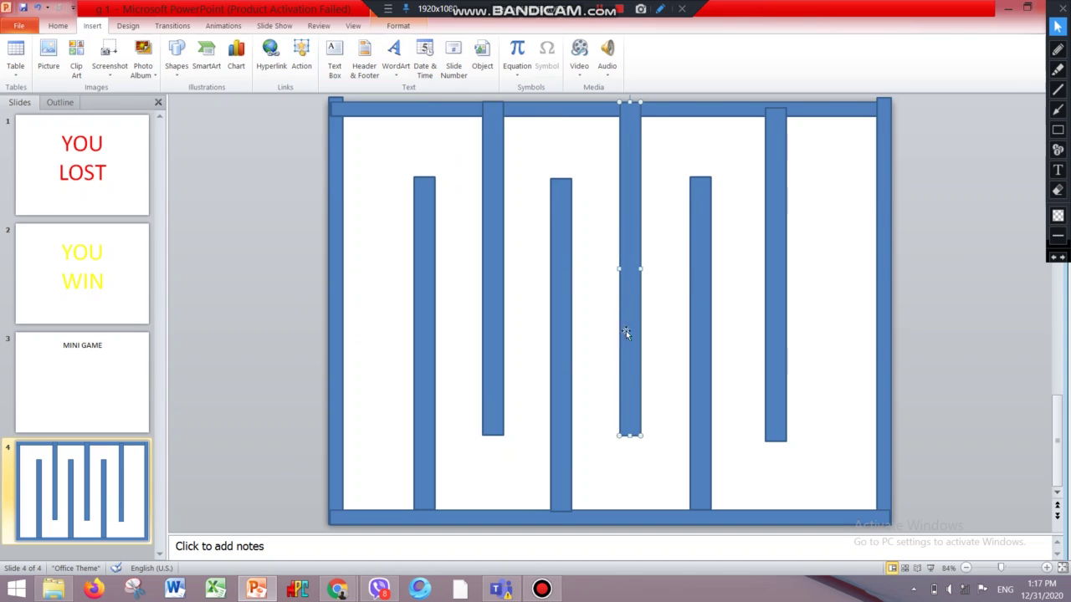
pyautogui.click(1057, 109)
pyautogui.moveTo(366, 499)
pyautogui.mouseDown()
pyautogui.moveTo(368, 156)
pyautogui.moveTo(455, 141)
pyautogui.moveTo(454, 493)
pyautogui.moveTo(528, 487)
pyautogui.moveTo(504, 436)
pyautogui.mouseUp()
pyautogui.moveTo(495, 400)
pyautogui.mouseDown()
pyautogui.moveTo(518, 340)
pyautogui.moveTo(480, 378)
pyautogui.mouseUp()
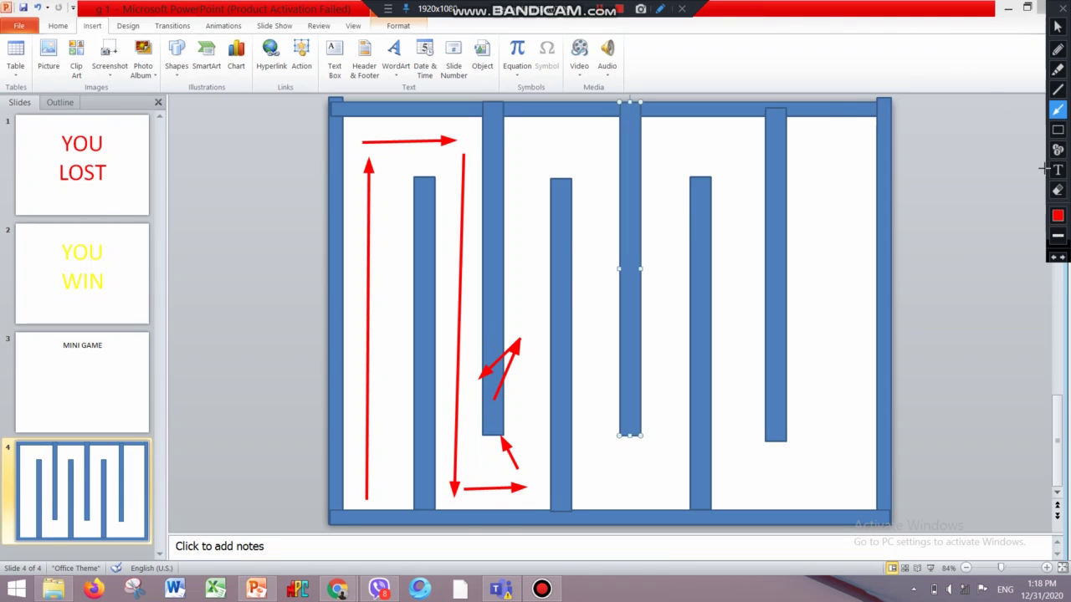
pyautogui.click(1057, 190)
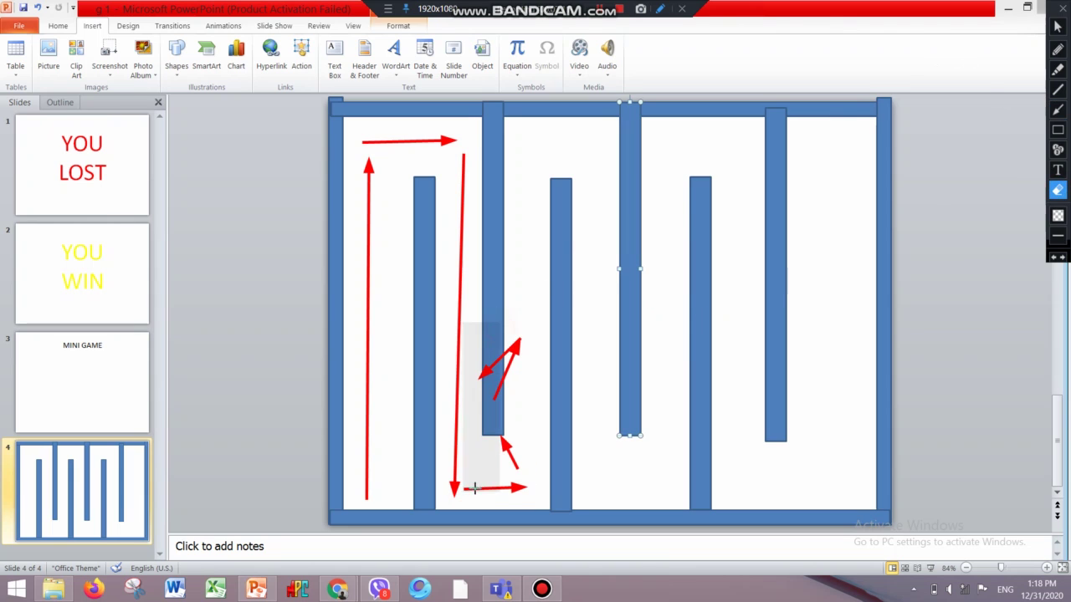
pyautogui.moveTo(537, 311)
pyautogui.mouseDown()
pyautogui.moveTo(506, 372)
pyautogui.moveTo(507, 342)
pyautogui.mouseUp()
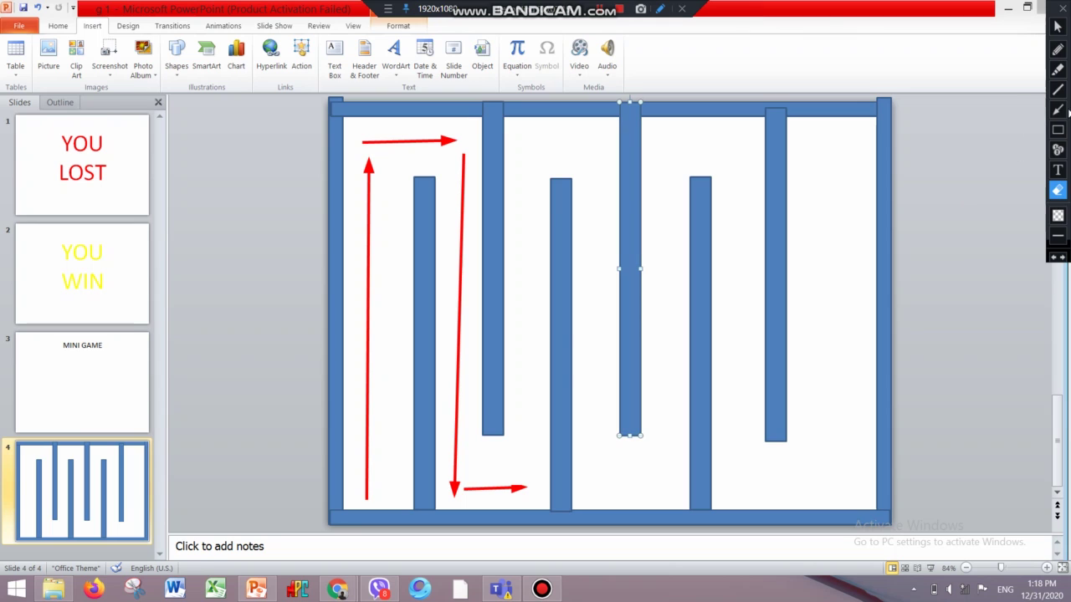
pyautogui.click(1057, 110)
pyautogui.moveTo(525, 470)
pyautogui.mouseDown()
pyautogui.moveTo(510, 171)
pyautogui.moveTo(592, 146)
pyautogui.moveTo(594, 341)
pyautogui.mouseUp()
pyautogui.moveTo(587, 456); pyautogui.dragTo(599, 483)
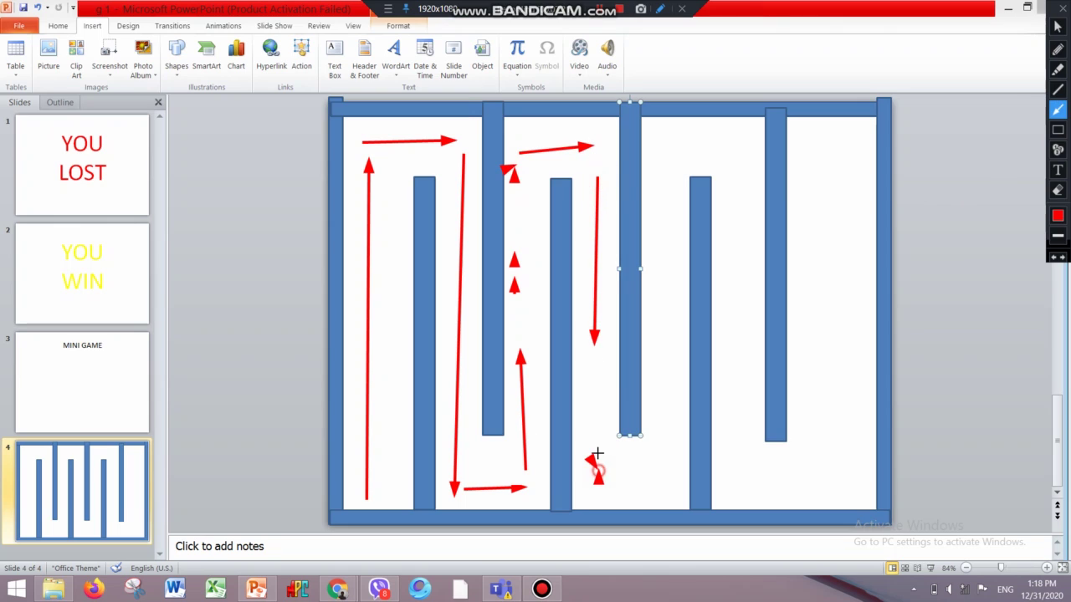
pyautogui.moveTo(596, 381); pyautogui.dragTo(609, 448)
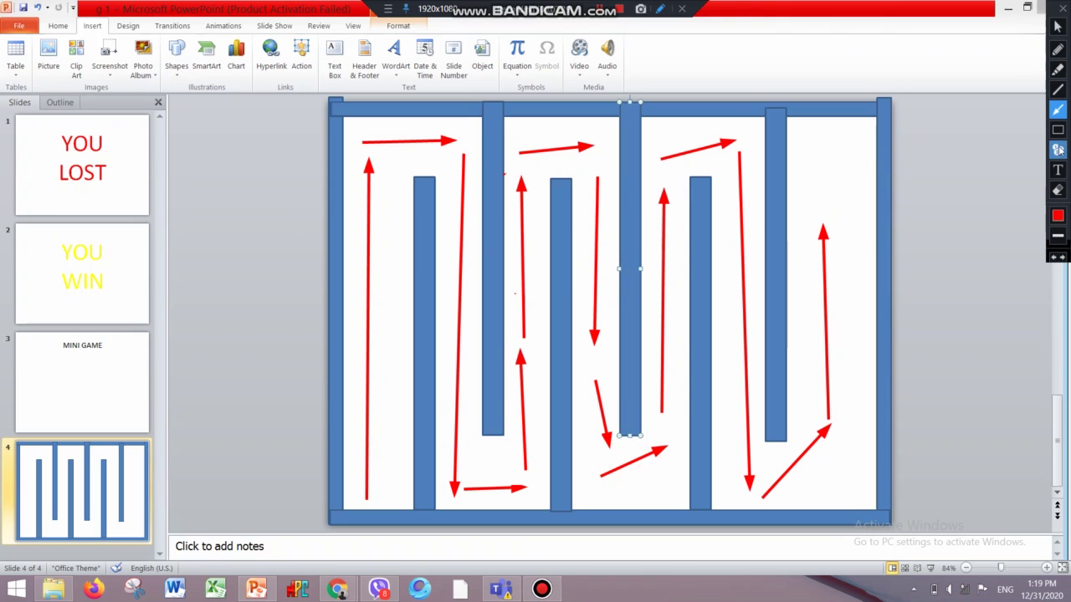
pyautogui.click(1057, 129)
pyautogui.moveTo(848, 130); pyautogui.dragTo(794, 186)
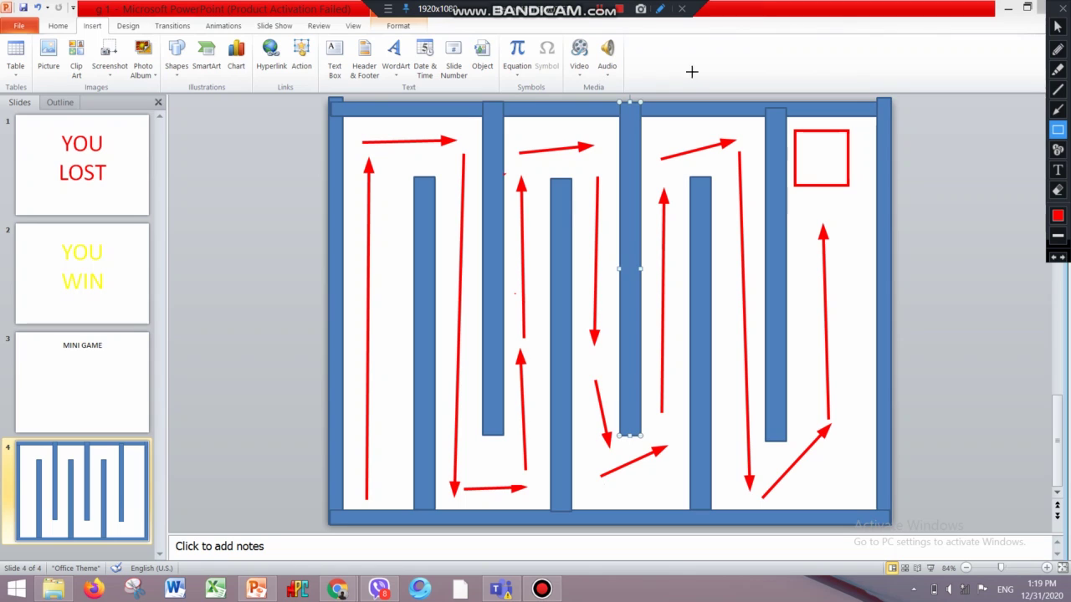
pyautogui.hotkey('ctrl', 'shift', 'Delete')
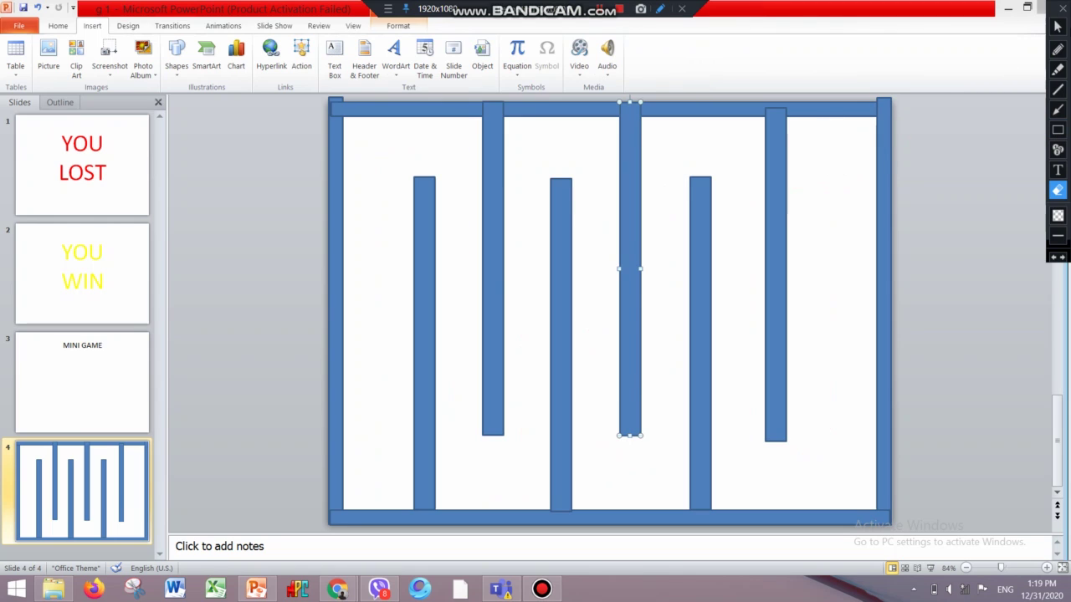
# Draw a 5-point star in the maze's top-right corner as the goal marker
pyautogui.press('Escape')
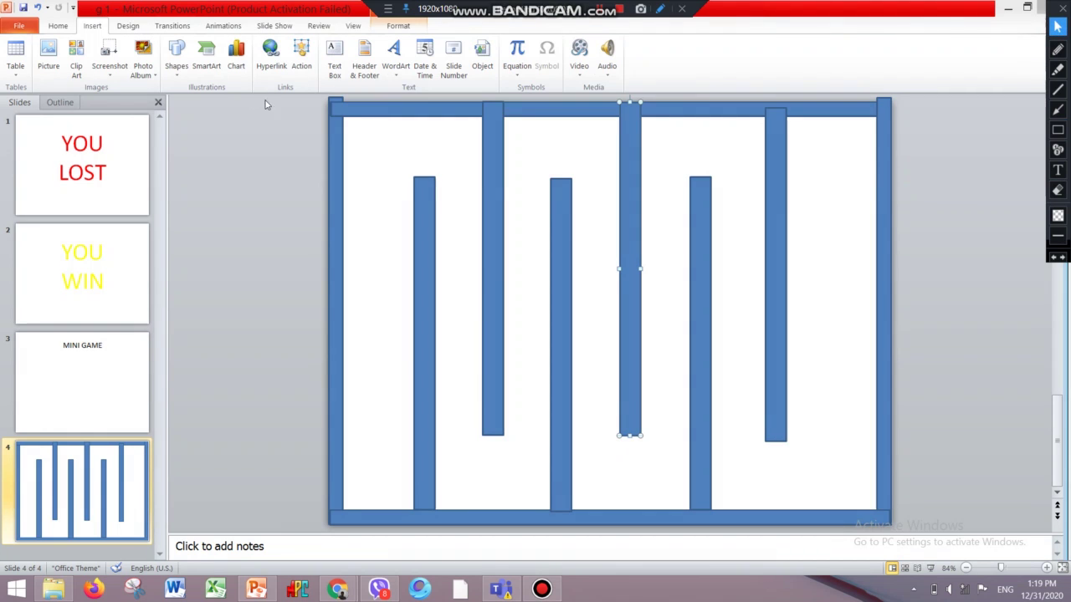
pyautogui.click(178, 77)
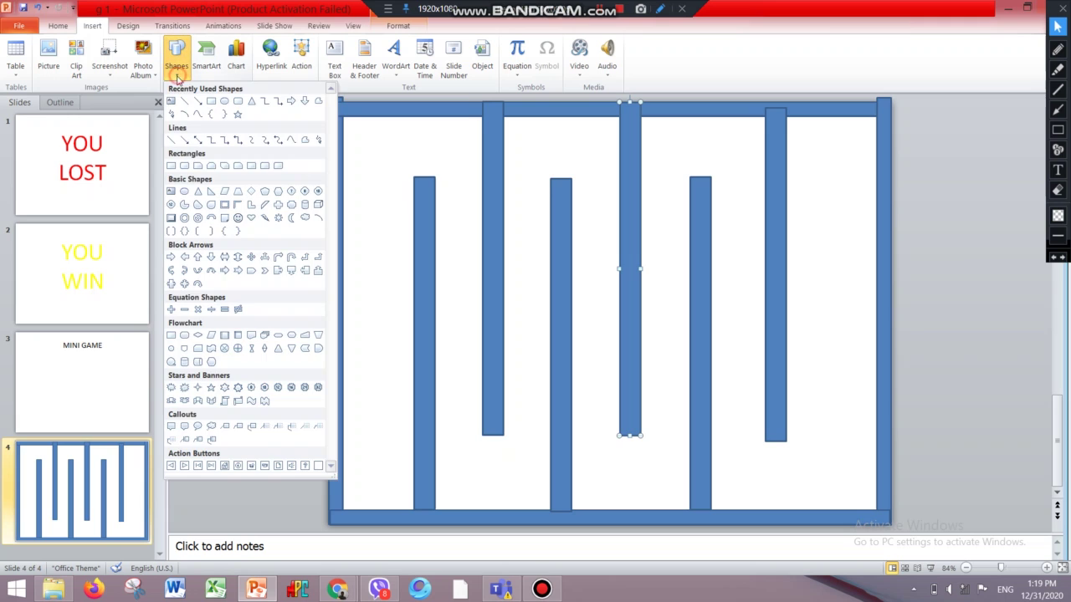
pyautogui.click(239, 115)
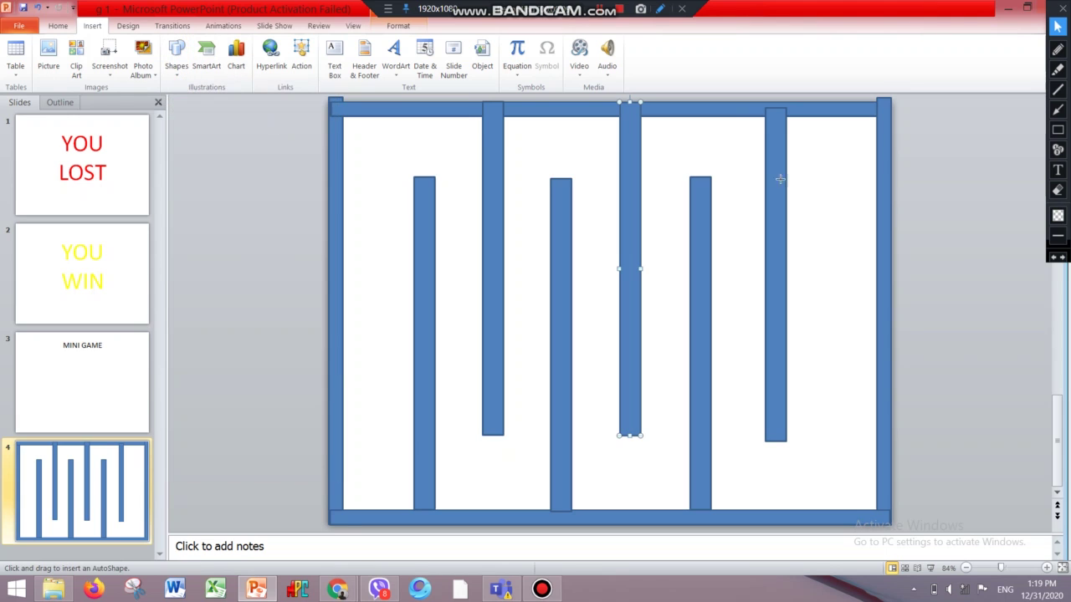
pyautogui.moveTo(862, 125)
pyautogui.mouseDown()
pyautogui.moveTo(814, 190)
pyautogui.moveTo(839, 164)
pyautogui.moveTo(867, 157)
pyautogui.moveTo(784, 158)
pyautogui.moveTo(833, 173)
pyautogui.mouseUp()
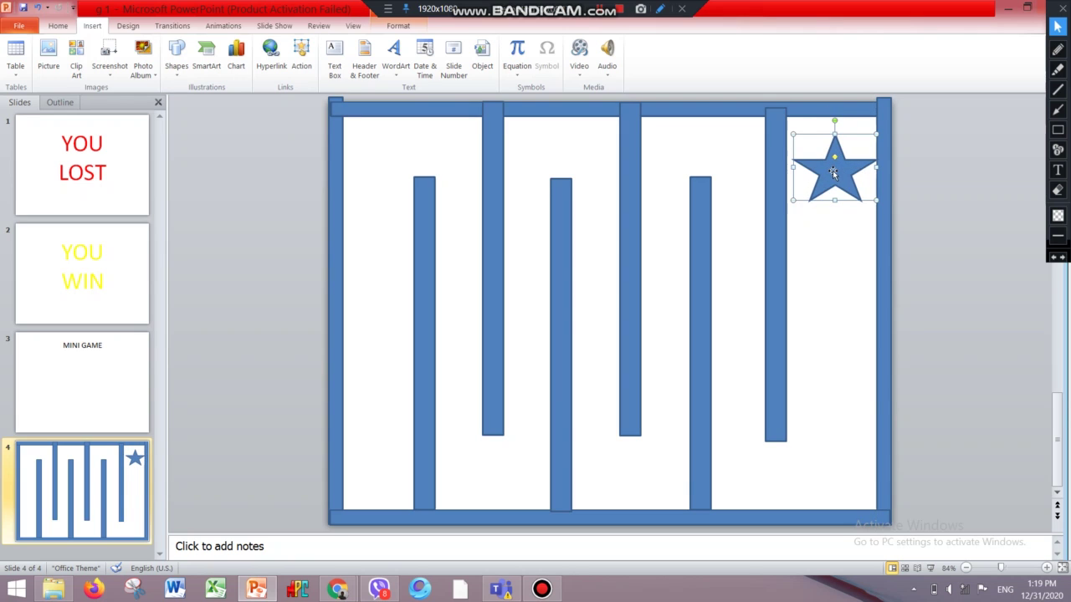
# Fill the star yellow with a yellow outline from the mini toolbar, then start editing its text
pyautogui.rightClick(833, 171)
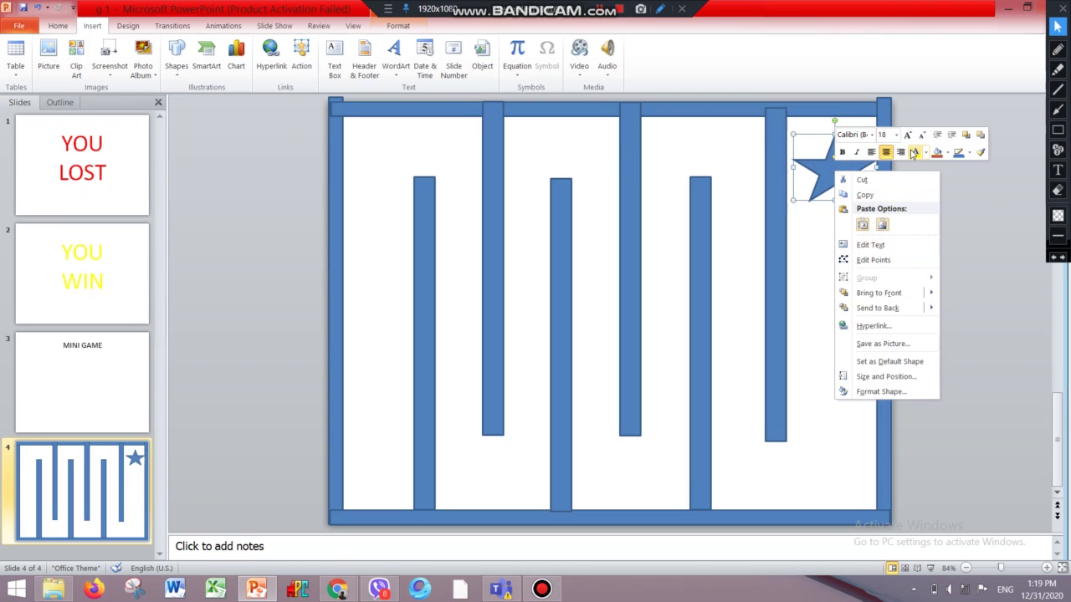
pyautogui.click(946, 152)
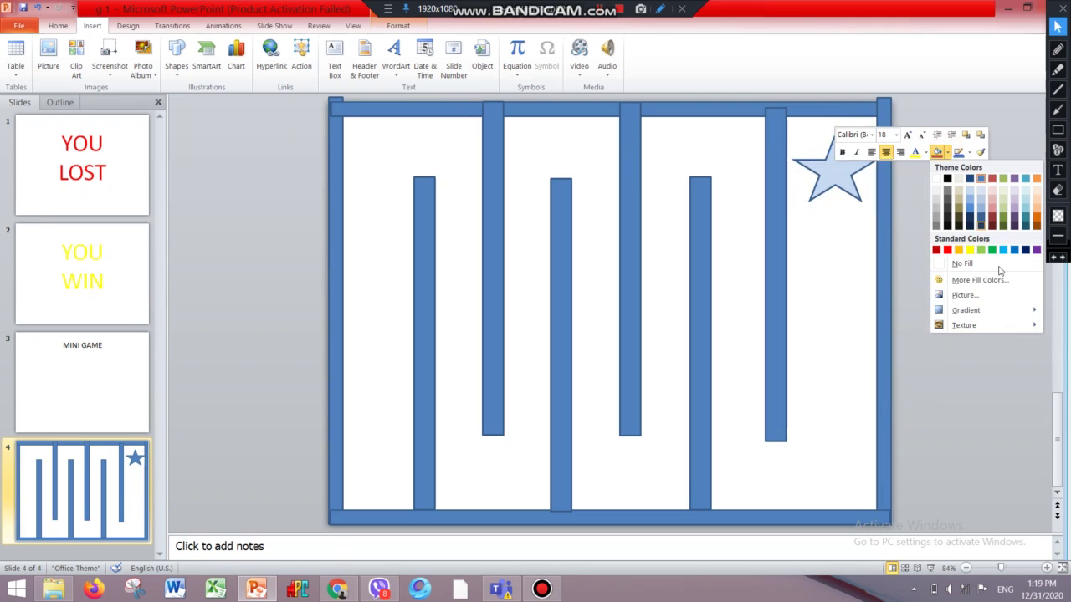
pyautogui.click(968, 250)
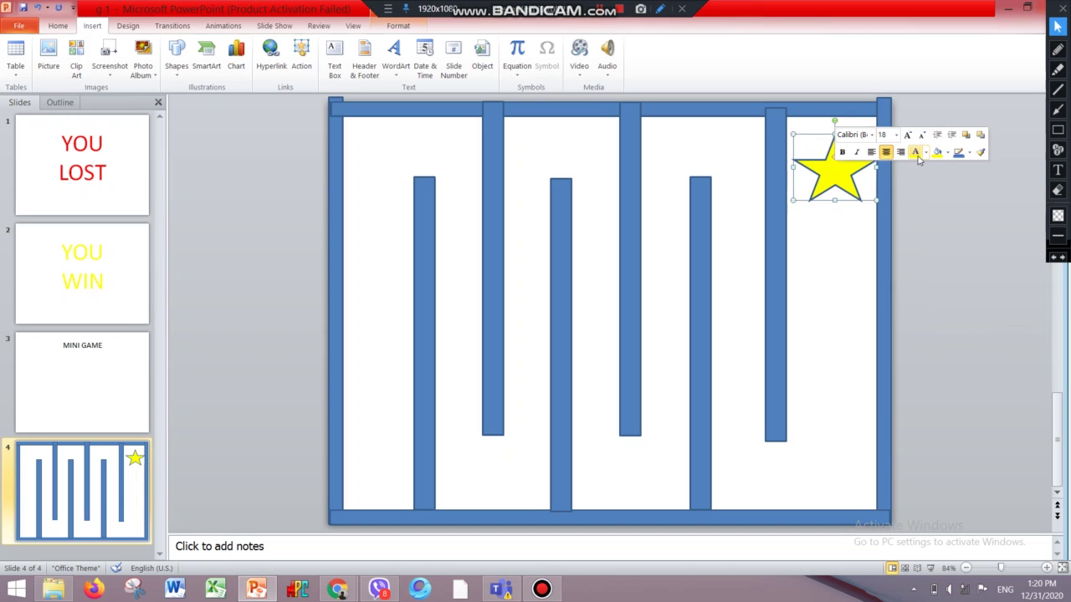
pyautogui.click(926, 153)
pyautogui.click(949, 250)
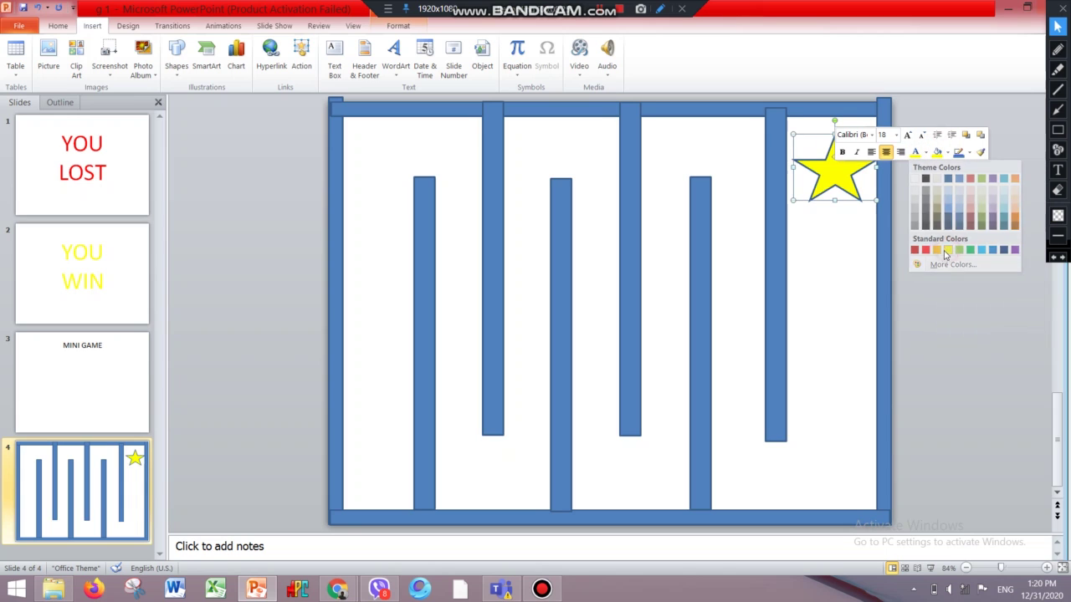
pyautogui.click(926, 156)
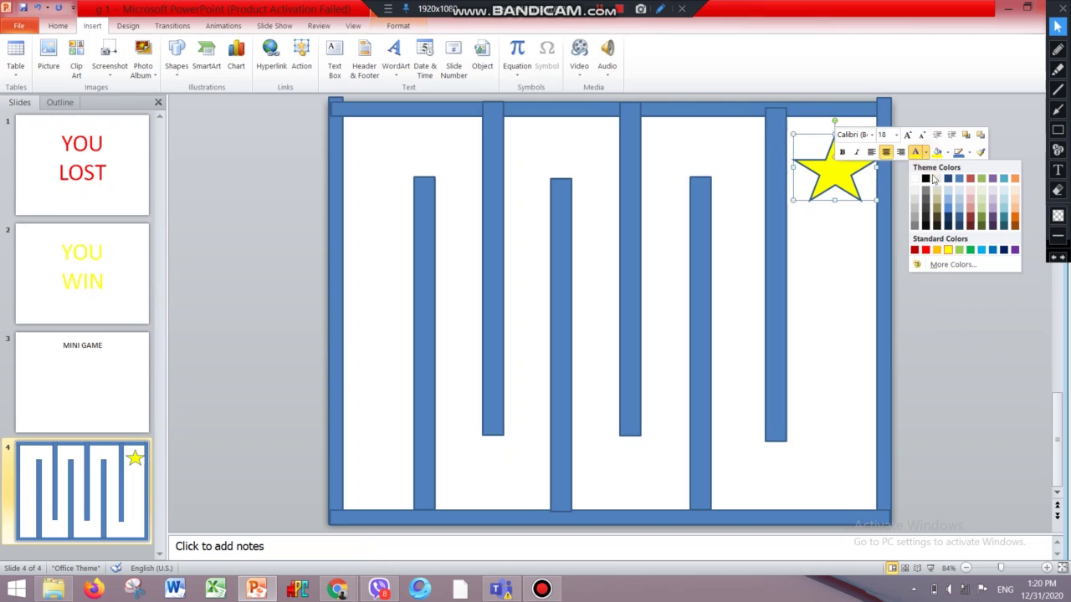
pyautogui.click(944, 248)
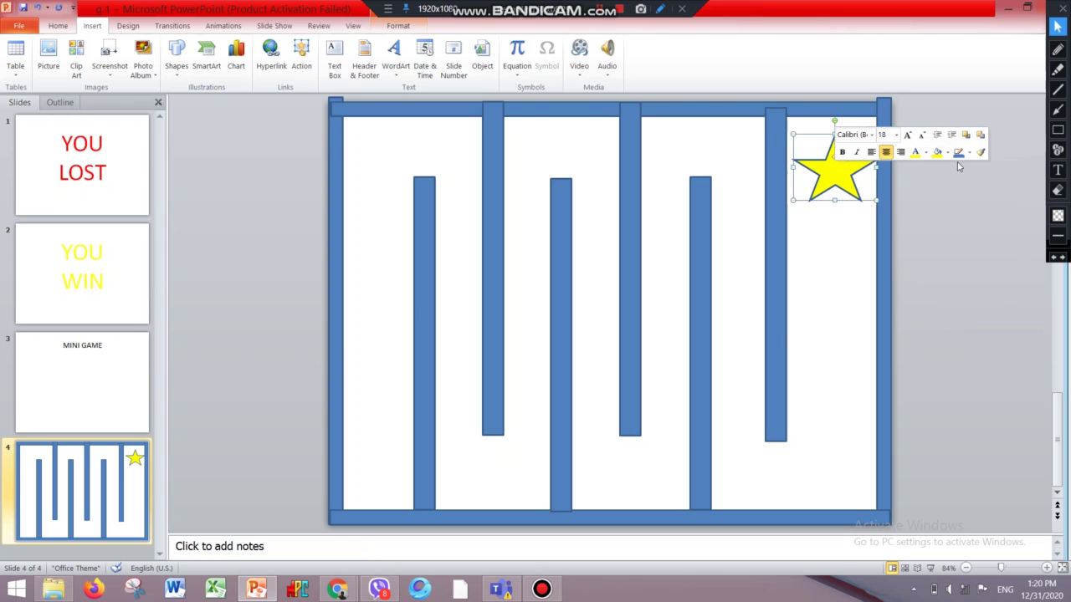
pyautogui.click(969, 152)
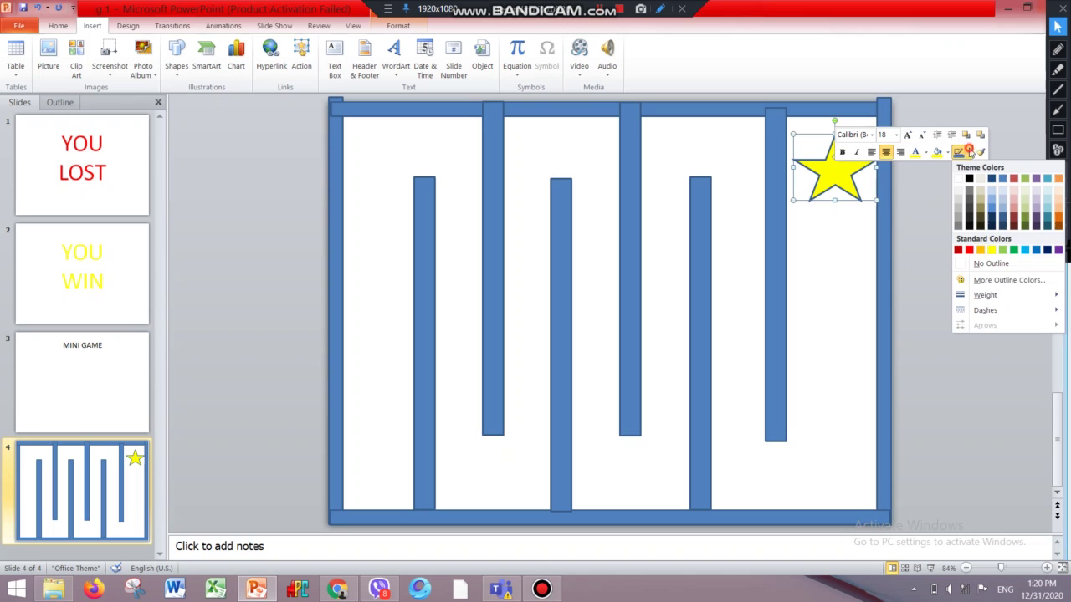
pyautogui.click(990, 249)
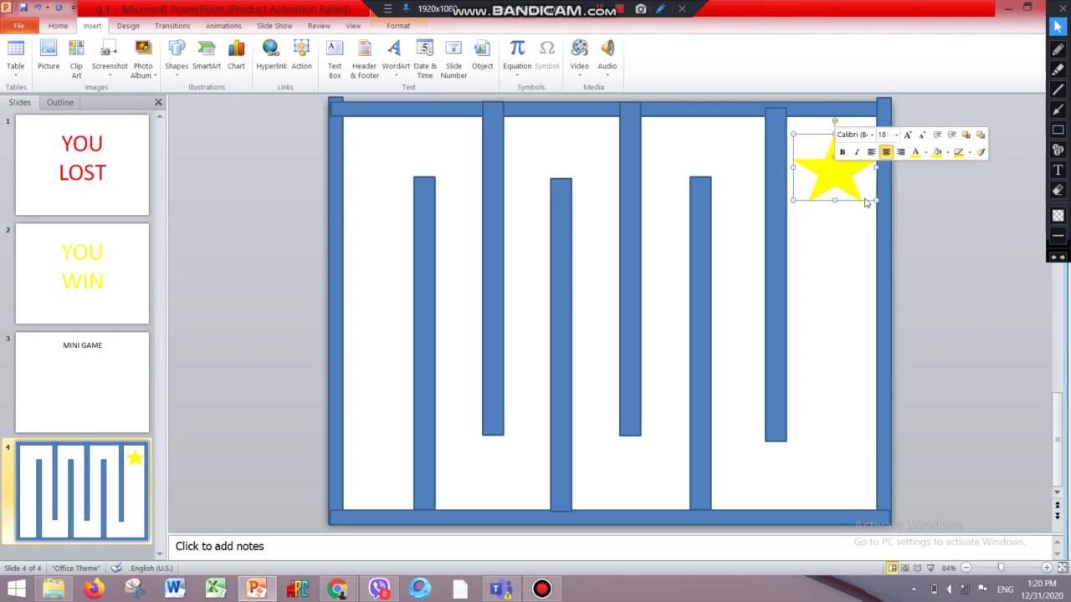
pyautogui.click(845, 182)
pyautogui.rightClick(843, 181)
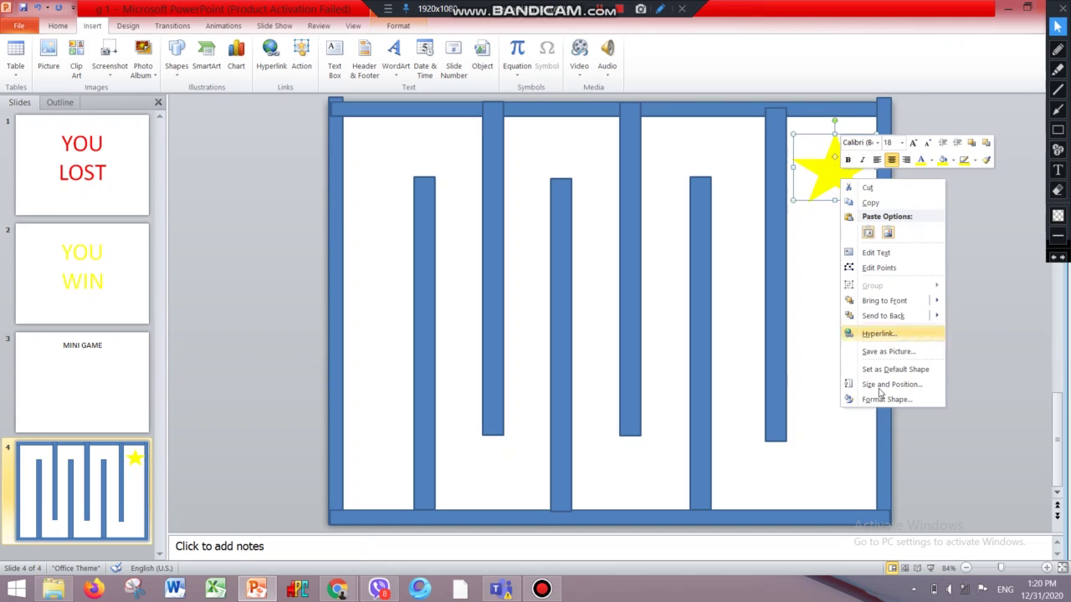
pyautogui.click(878, 253)
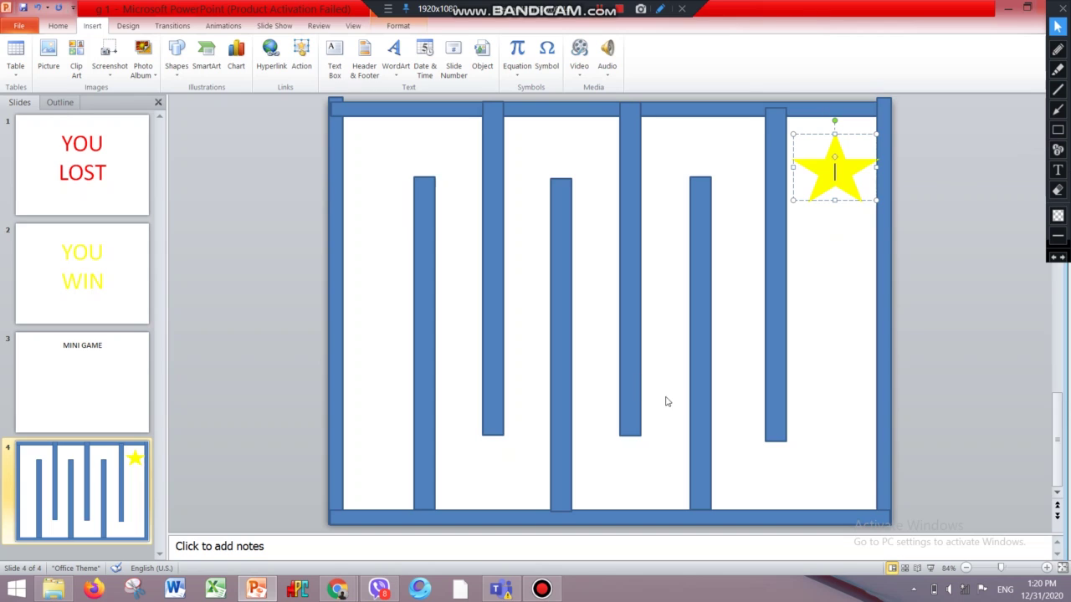
# Keep the star's fill yellow, give it a black outline, and set its text colour
pyautogui.rightClick(818, 163)
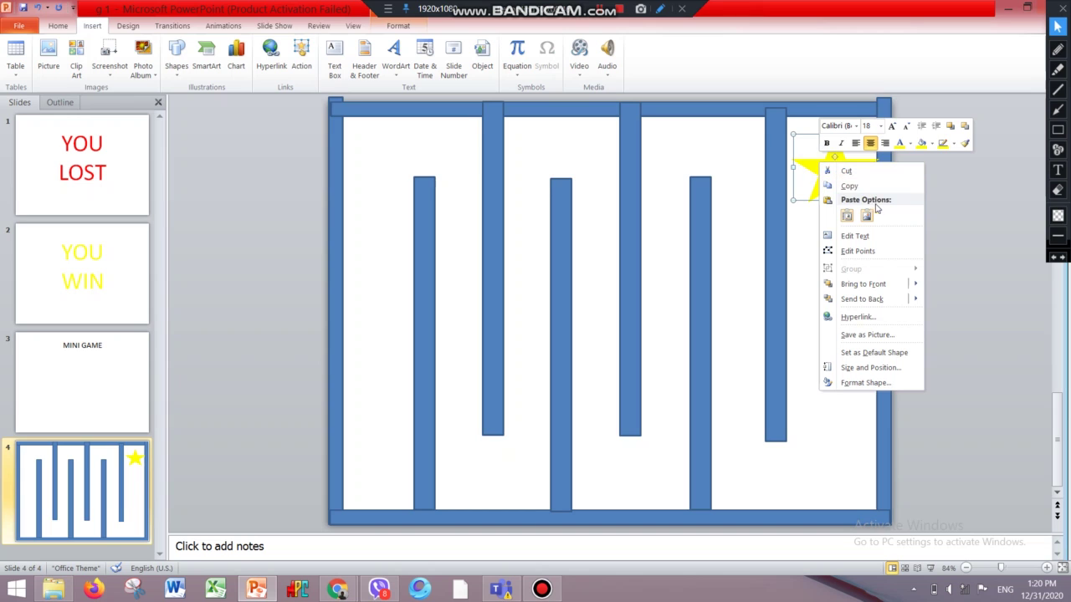
pyautogui.click(931, 143)
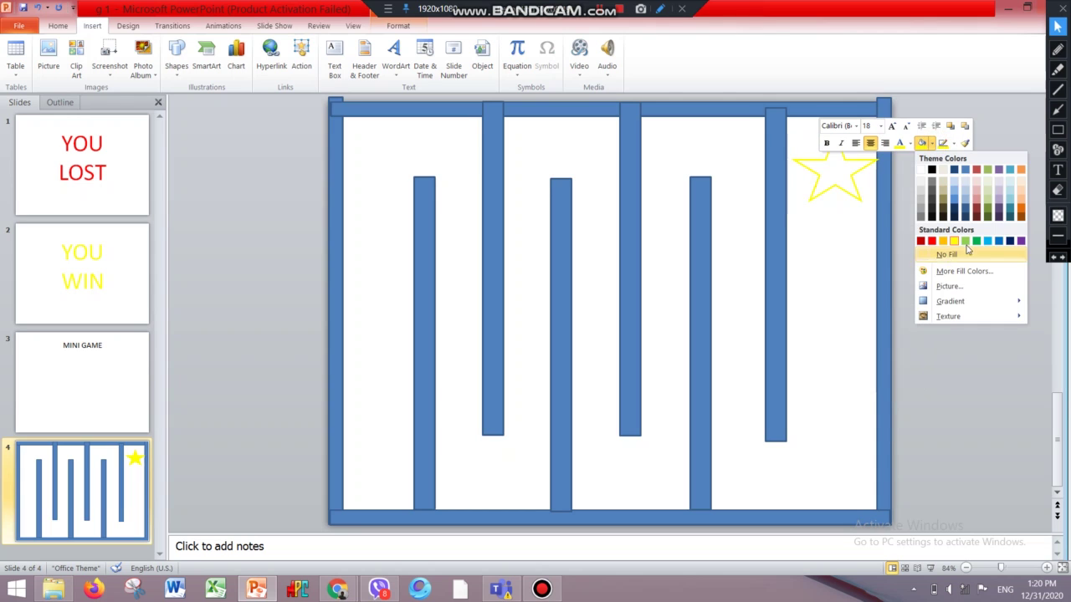
pyautogui.click(987, 242)
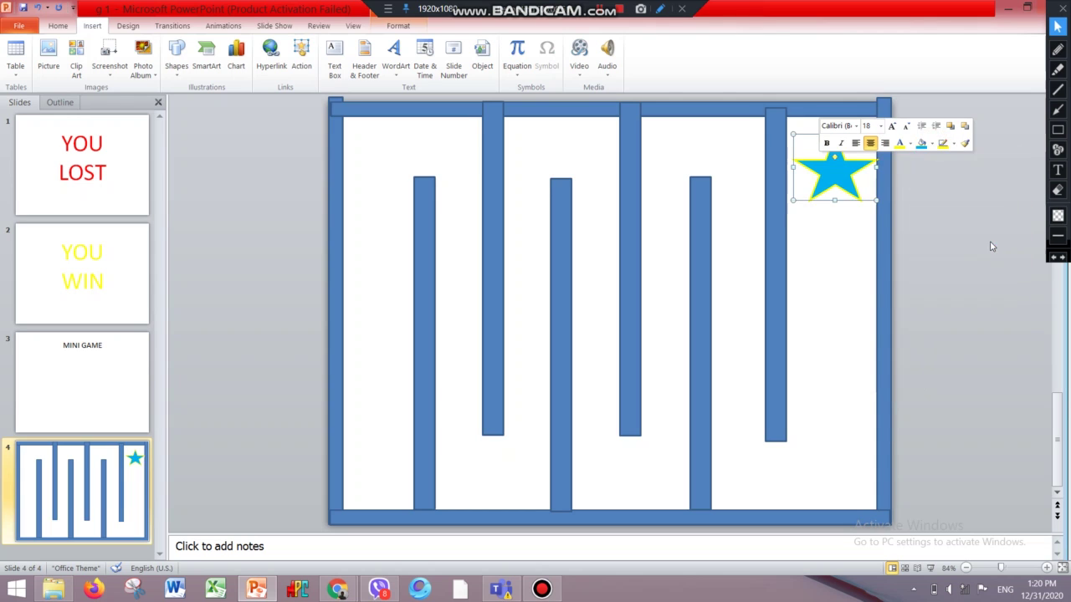
pyautogui.click(930, 143)
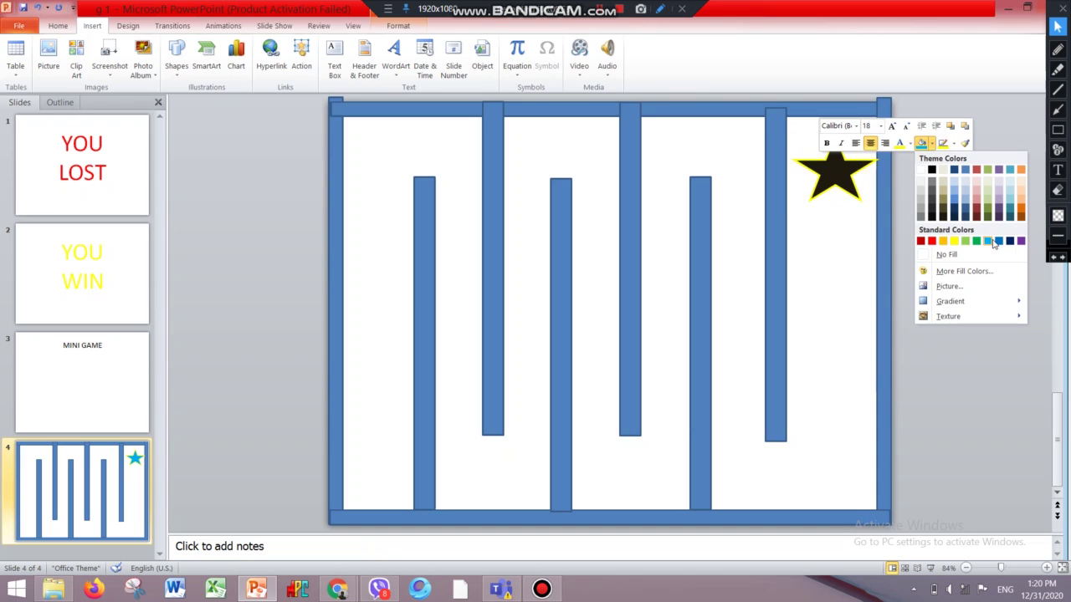
pyautogui.click(953, 240)
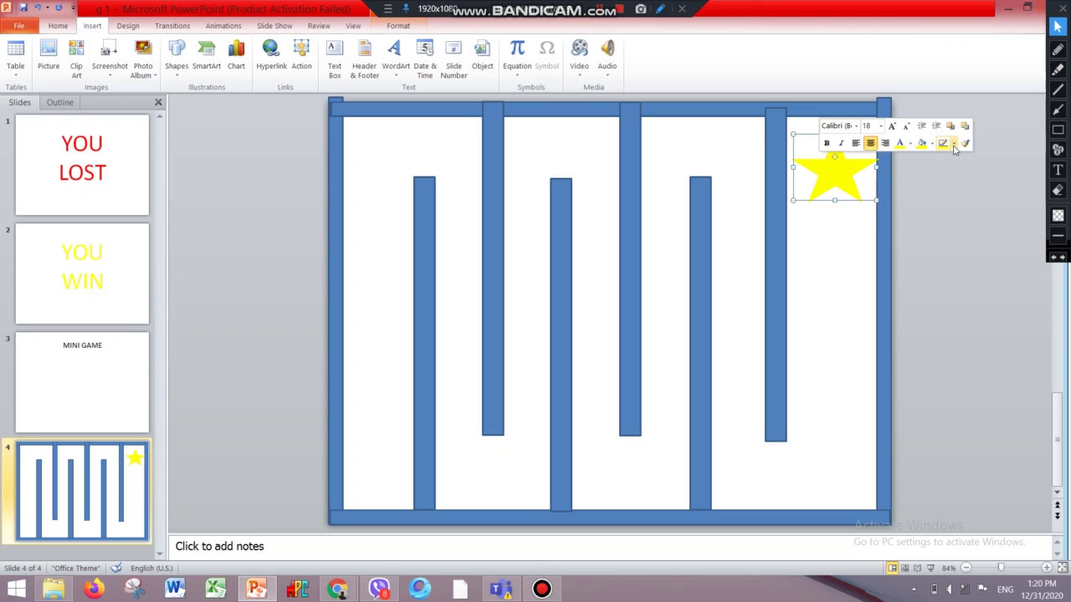
pyautogui.click(954, 145)
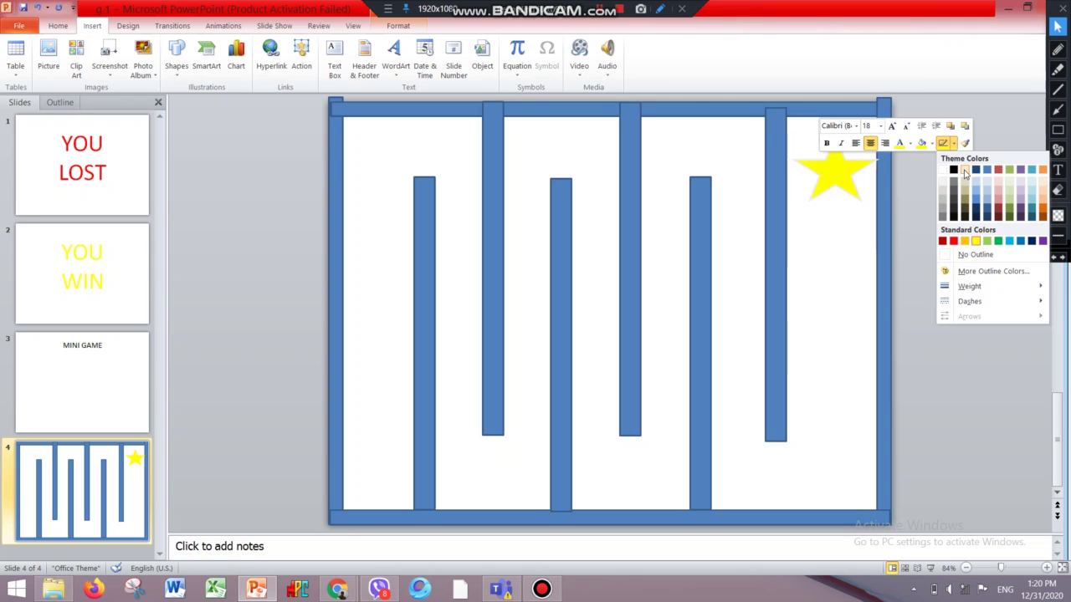
pyautogui.click(951, 173)
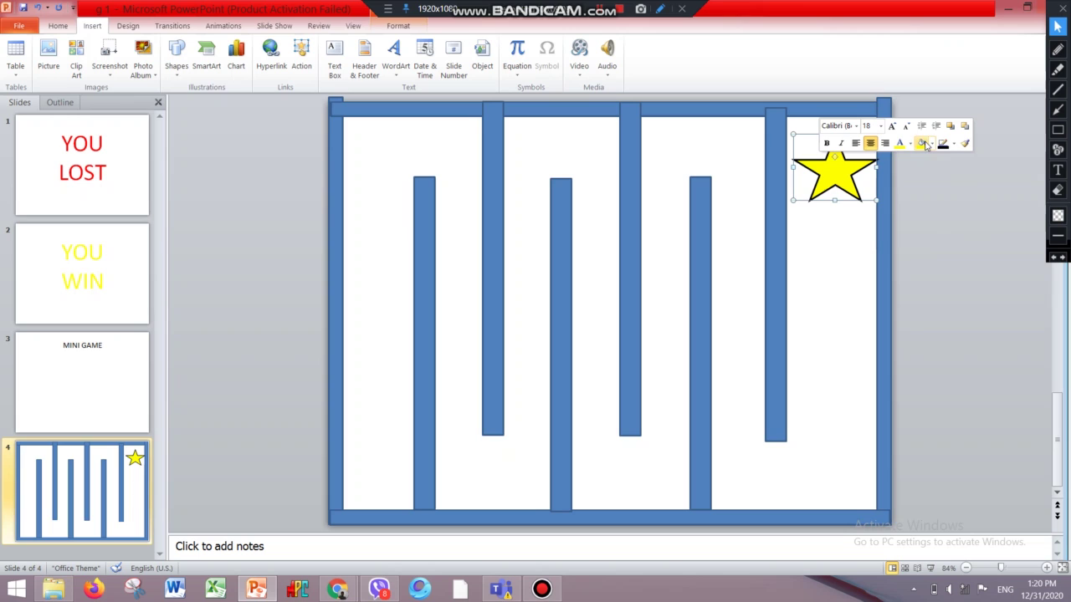
pyautogui.click(912, 146)
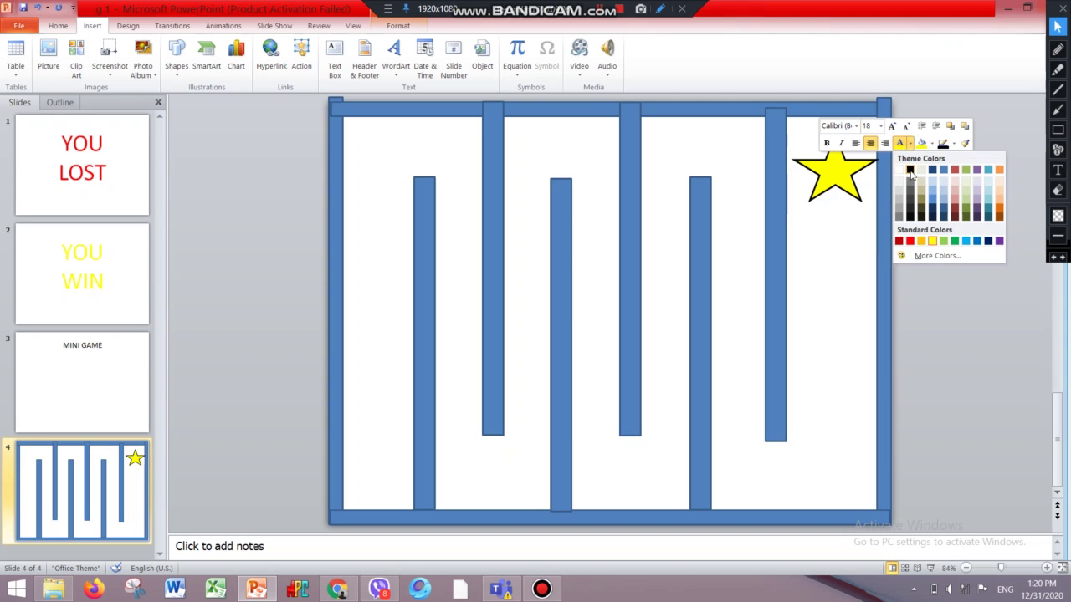
pyautogui.click(830, 163)
# Type the label WIN inside the star and widen the star slightly
pyautogui.rightClick(838, 173)
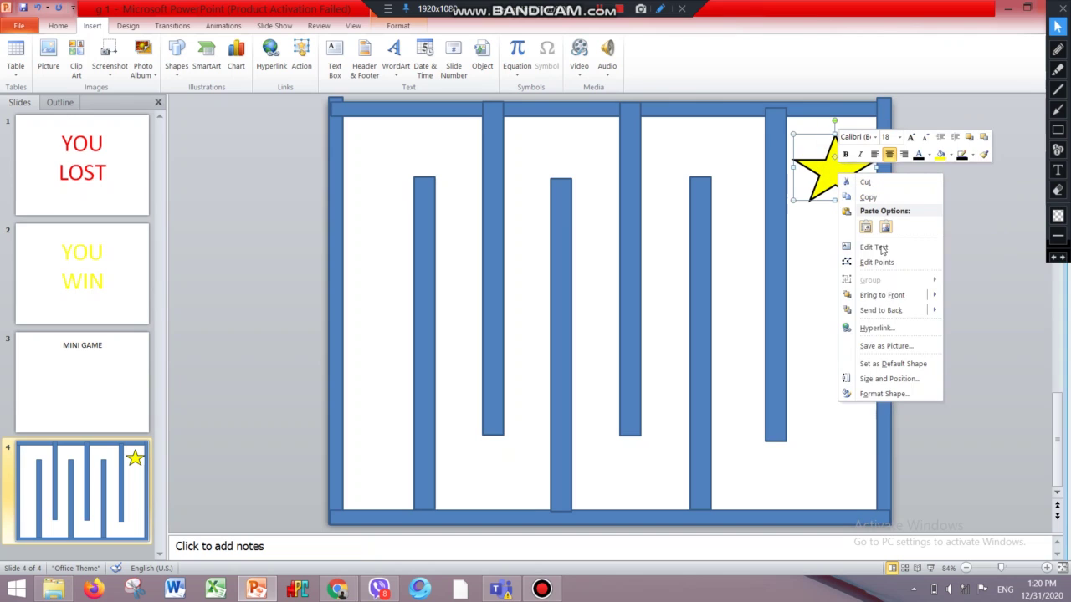
pyautogui.click(872, 247)
pyautogui.click(828, 162)
pyautogui.write('W')
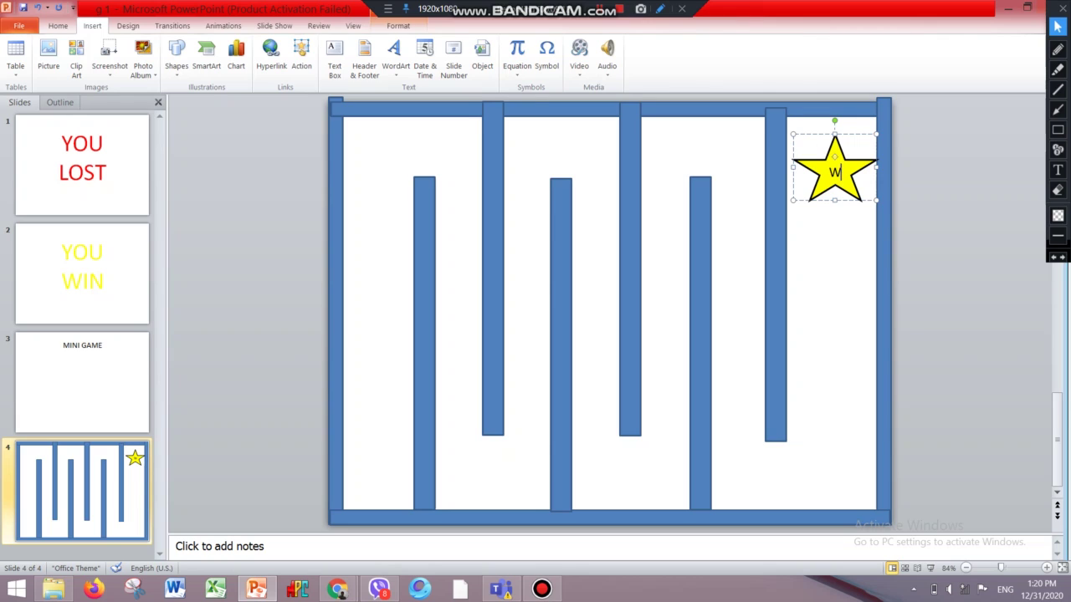
pyautogui.write('IN')
pyautogui.press('BackSpace')
pyautogui.write('N')
pyautogui.moveTo(793, 167); pyautogui.dragTo(786, 167)
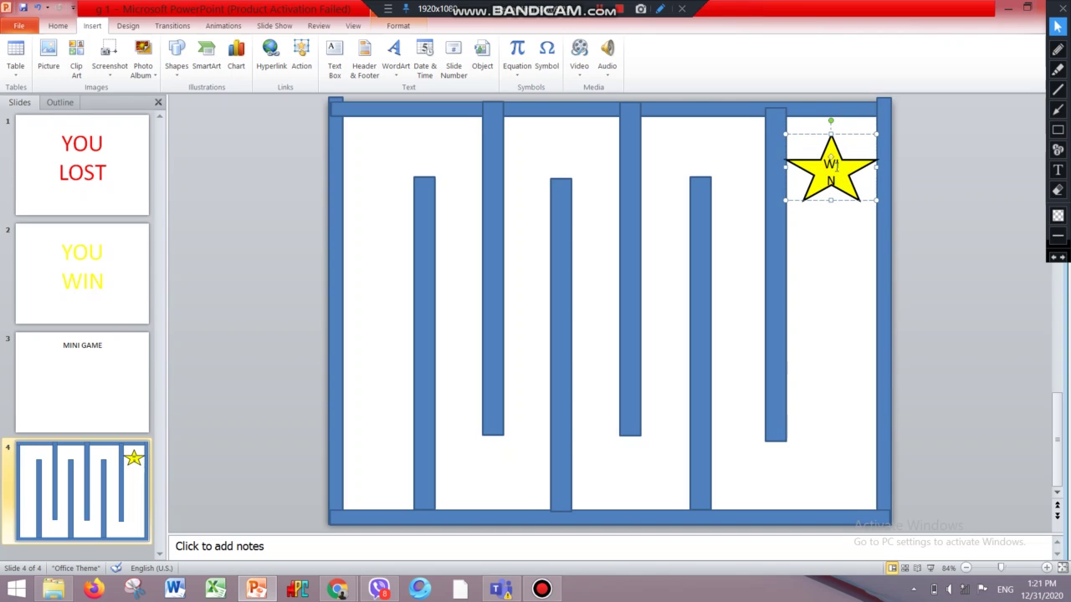
# Set the WIN label's font size to 16
pyautogui.moveTo(821, 164)
pyautogui.mouseDown()
pyautogui.moveTo(849, 169)
pyautogui.moveTo(851, 189)
pyautogui.mouseUp()
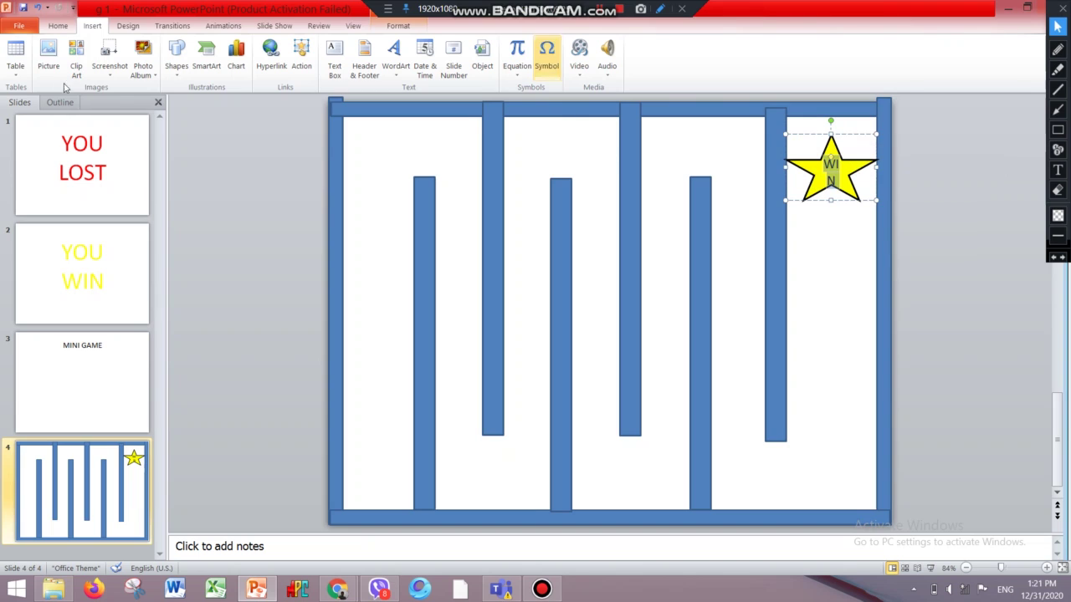
pyautogui.click(58, 26)
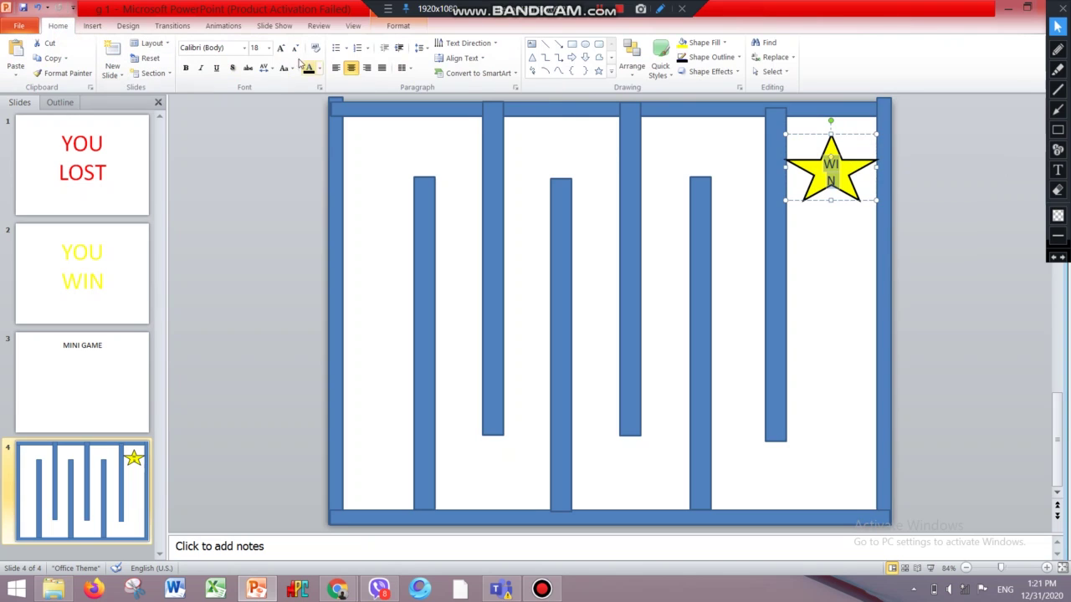
pyautogui.click(268, 48)
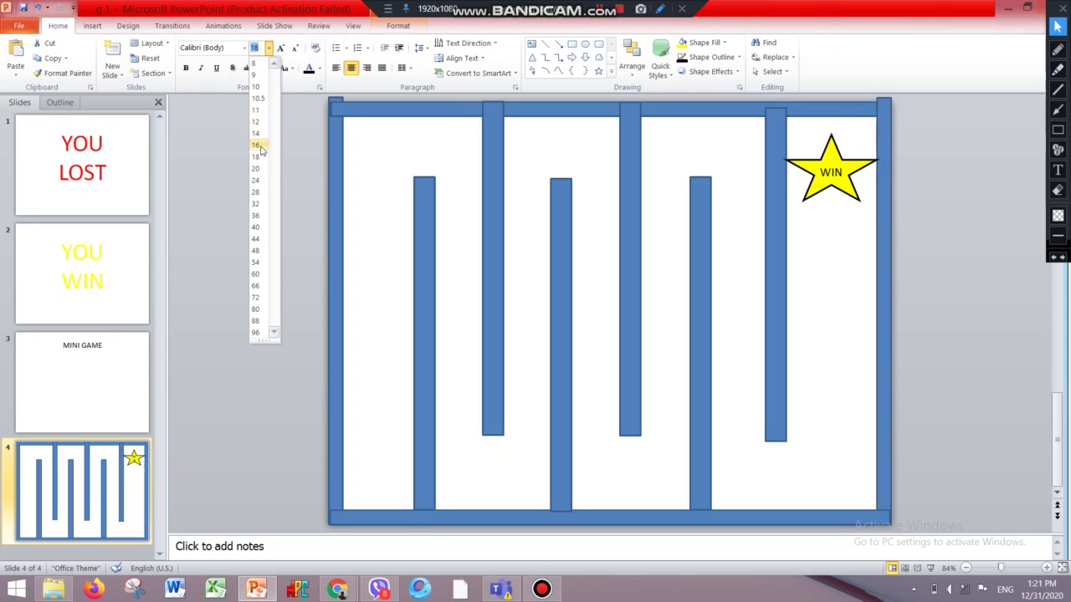
pyautogui.click(260, 147)
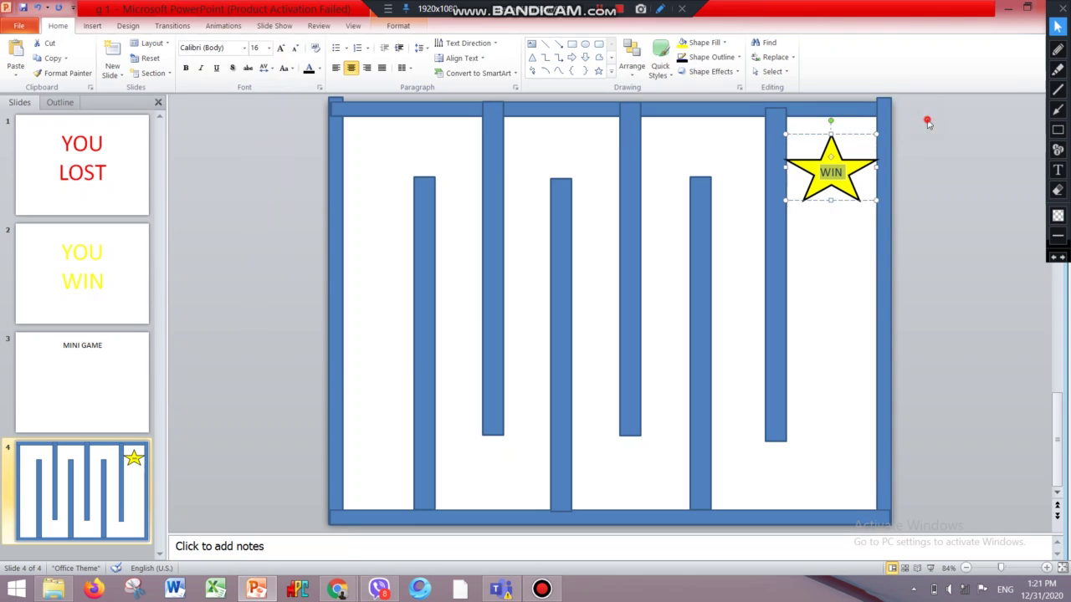
pyautogui.click(827, 171)
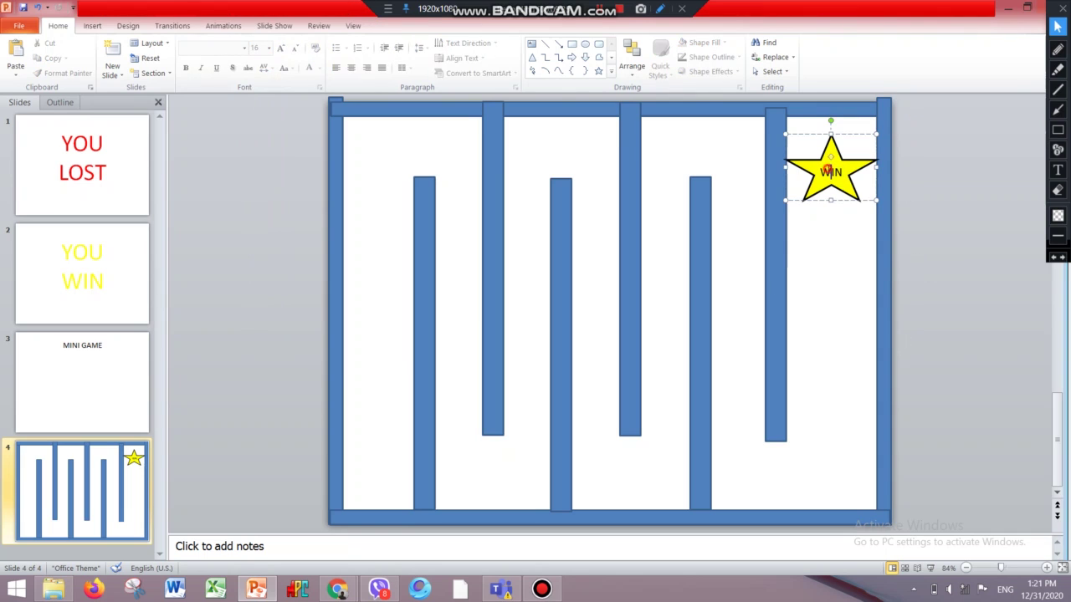
pyautogui.click(106, 28)
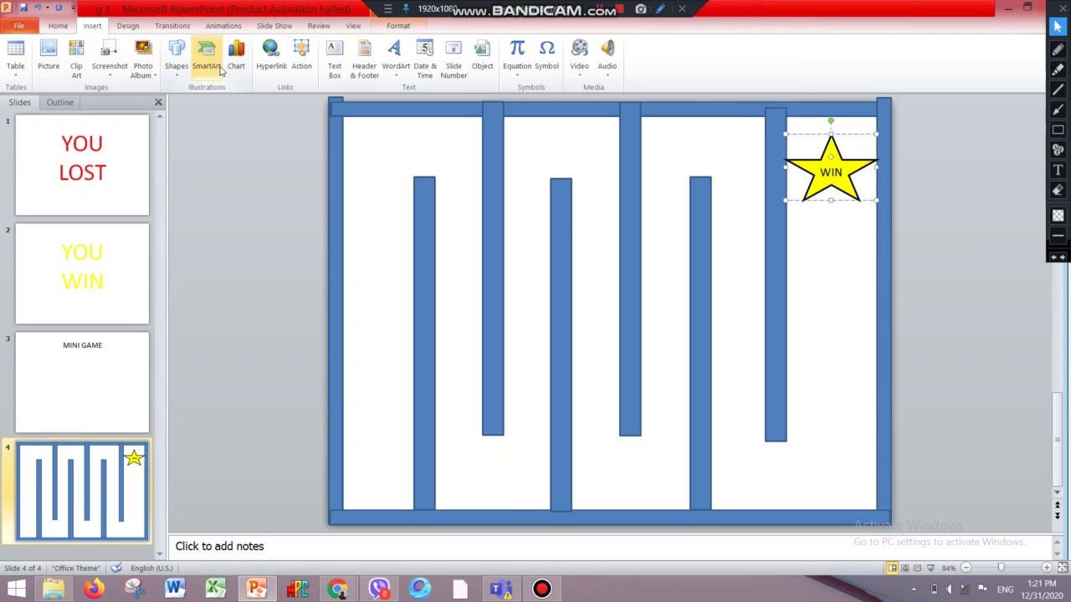
# Set the star's Mouse Over action to hyperlink to slide 2, YOU WIN
pyautogui.click(302, 69)
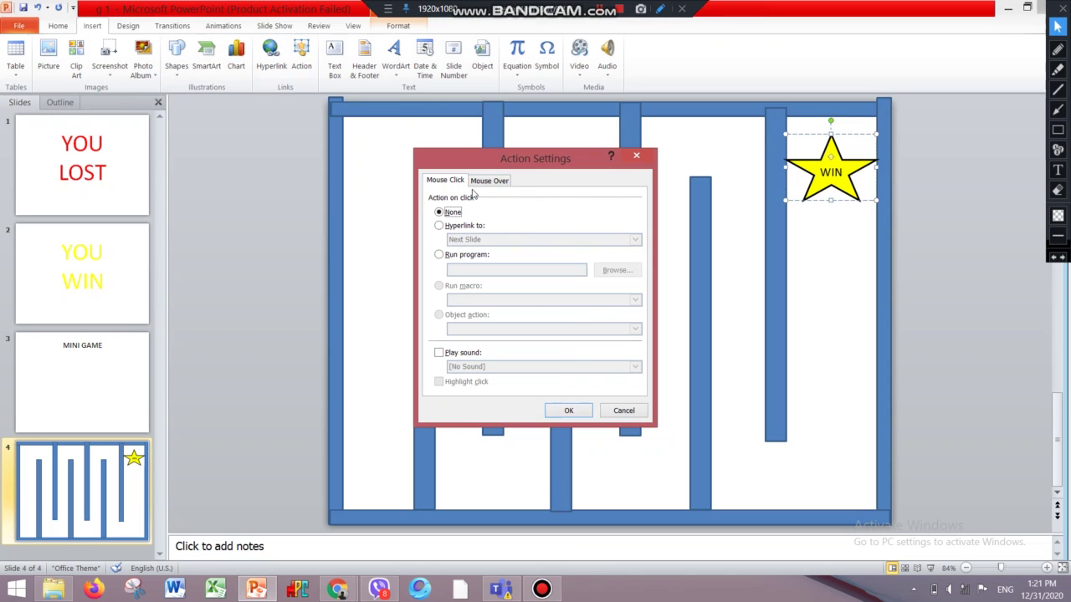
pyautogui.click(489, 180)
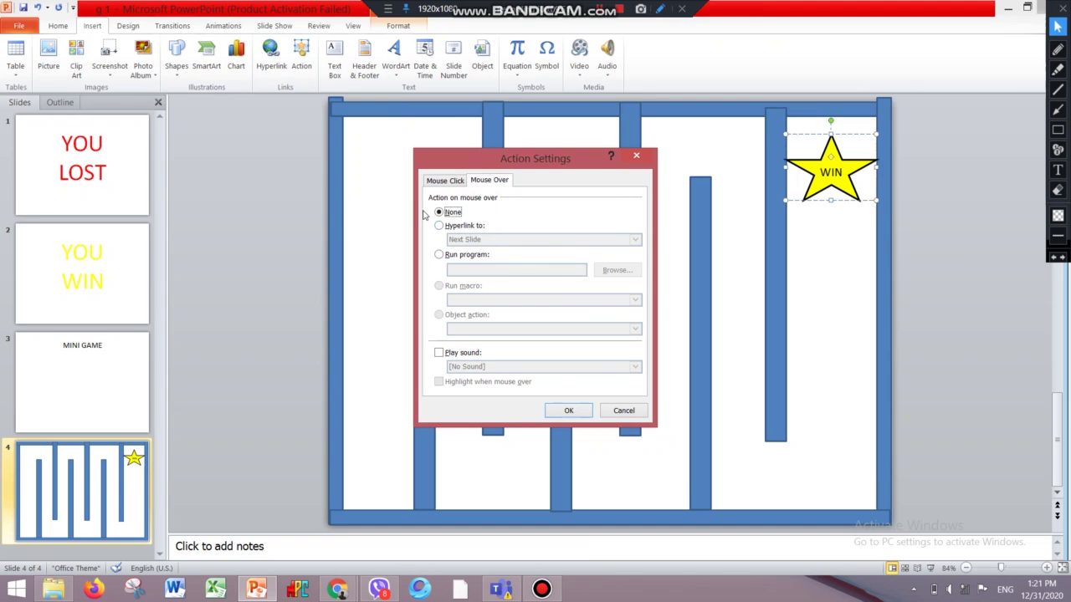
pyautogui.click(441, 225)
pyautogui.click(513, 239)
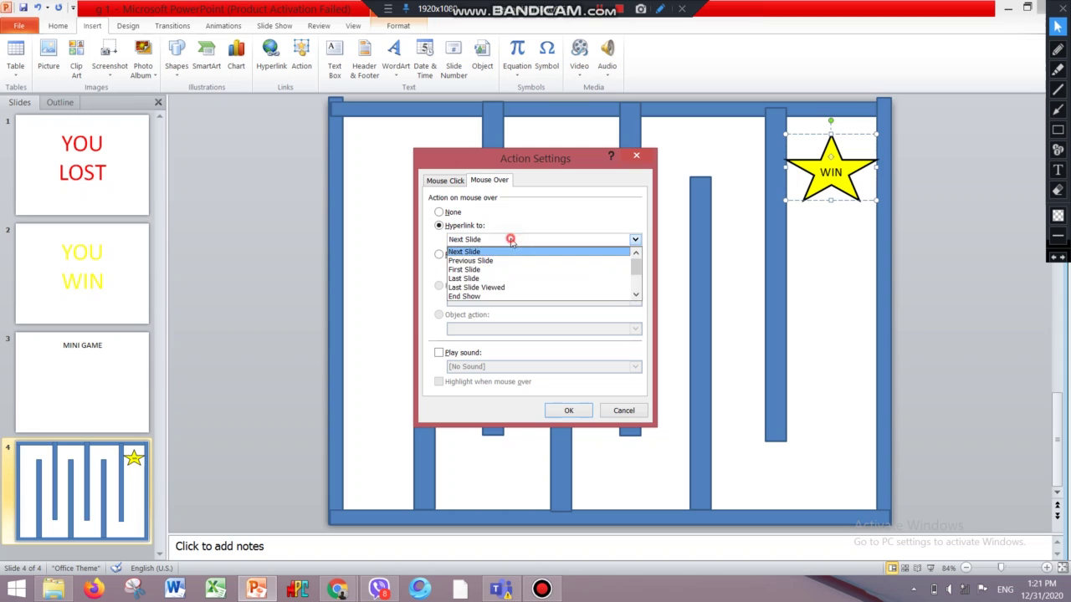
pyautogui.scroll(-2, 547, 289)
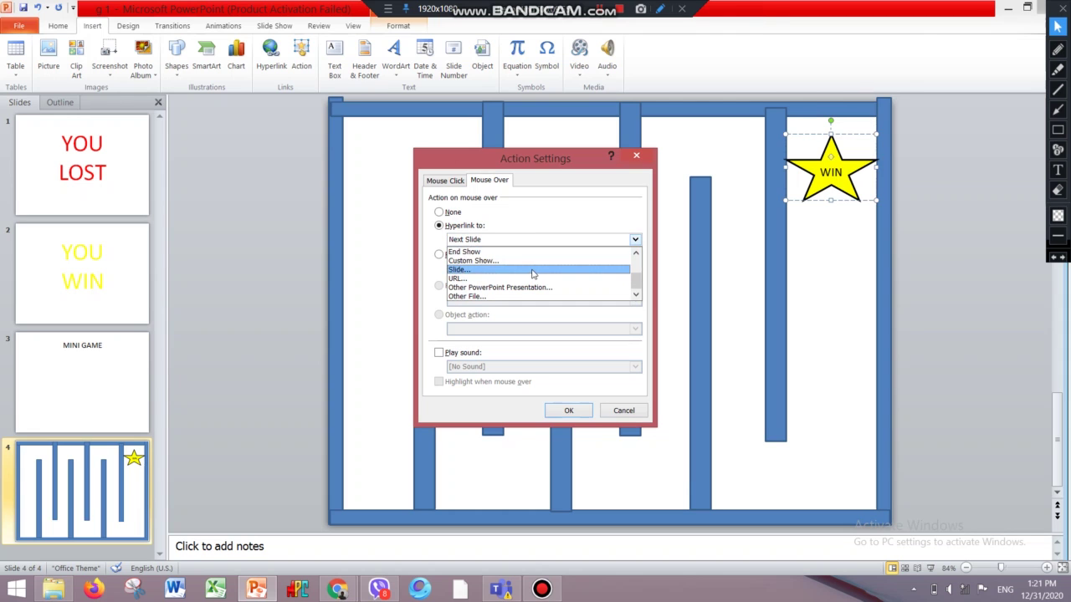
pyautogui.click(532, 272)
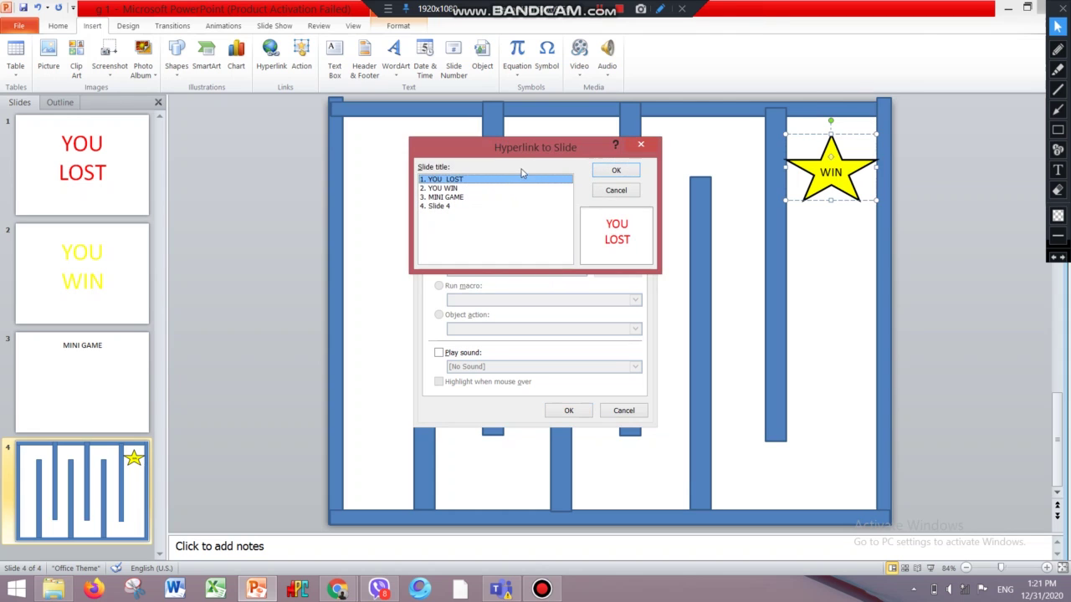
pyautogui.click(520, 196)
pyautogui.click(519, 188)
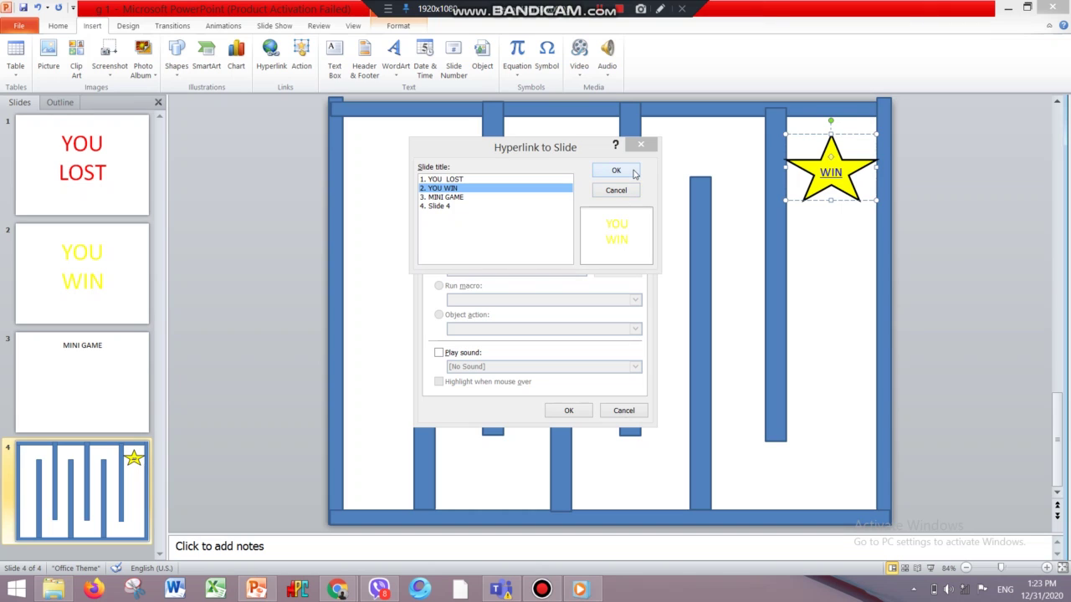
pyautogui.click(634, 173)
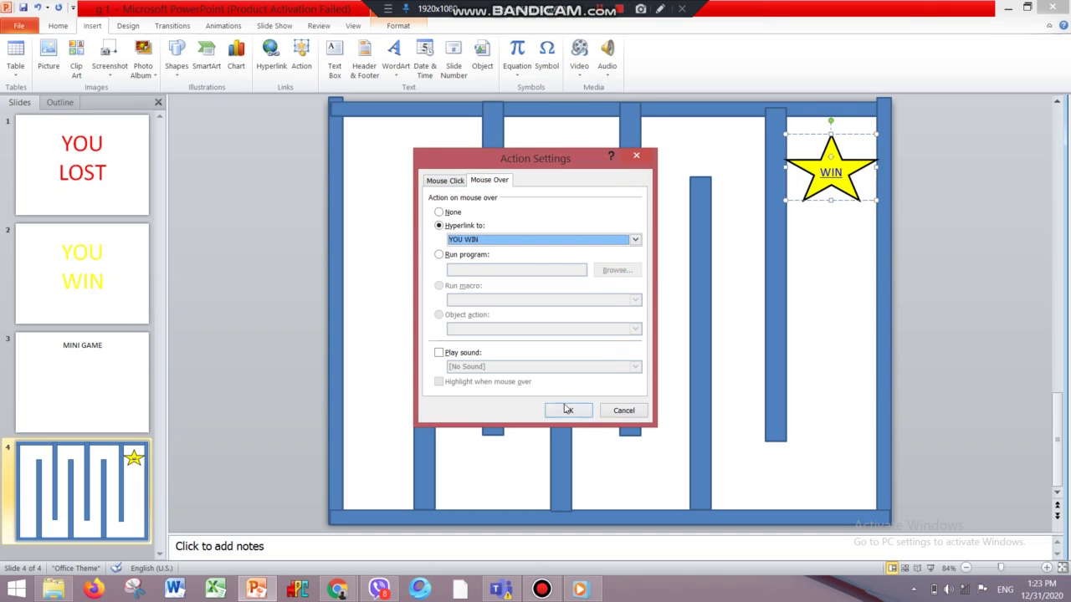
pyautogui.click(572, 414)
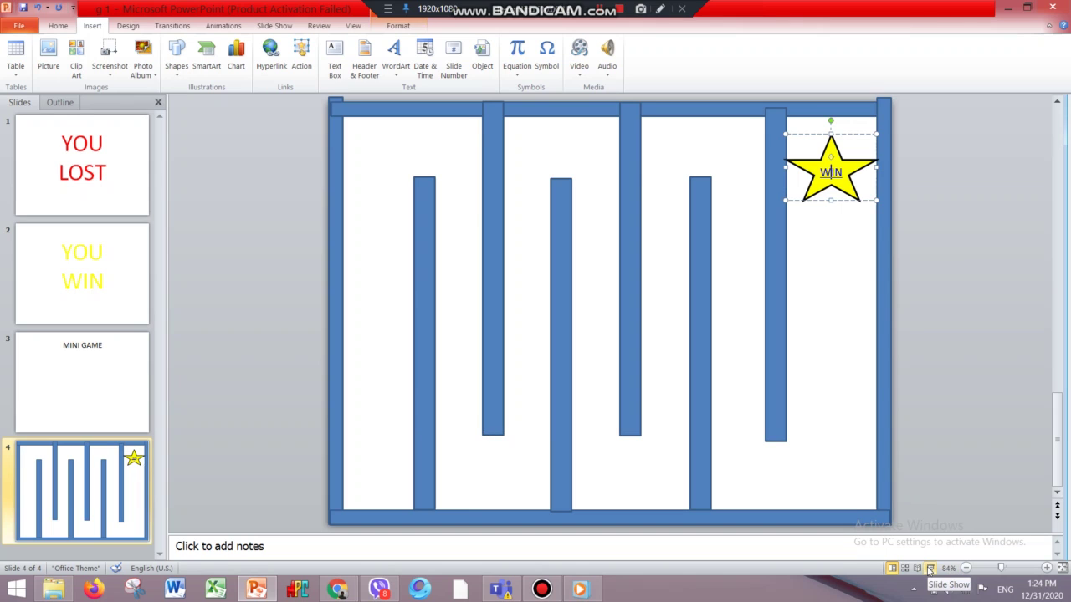
pyautogui.click(929, 569)
pyautogui.moveTo(770, 469)
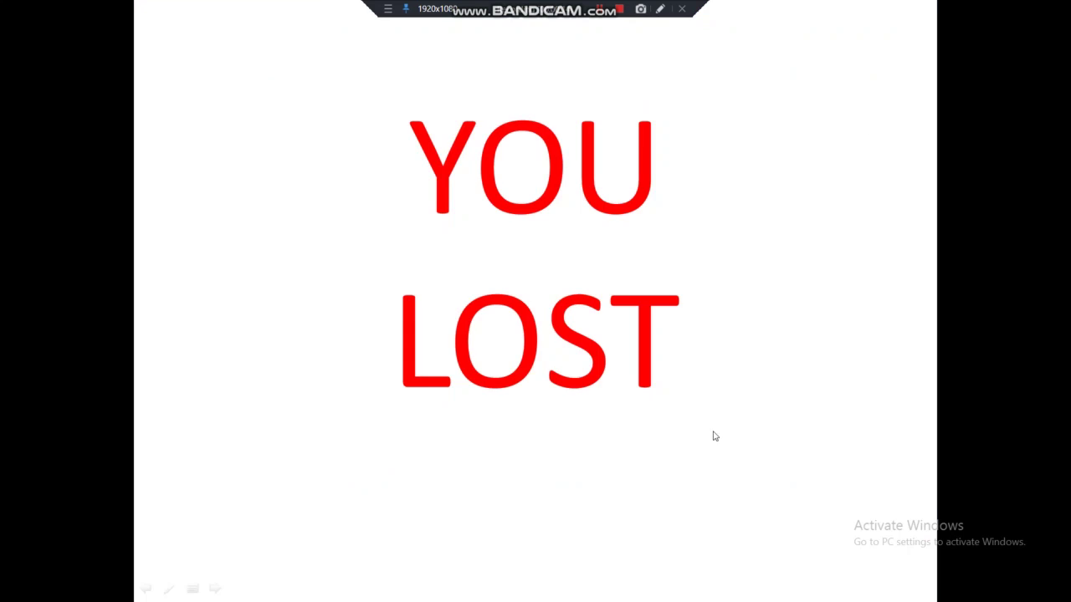
pyautogui.click(410, 390)
pyautogui.click(368, 396)
pyautogui.click(201, 464)
pyautogui.click(195, 481)
pyautogui.click(179, 516)
pyautogui.click(177, 515)
pyautogui.click(179, 519)
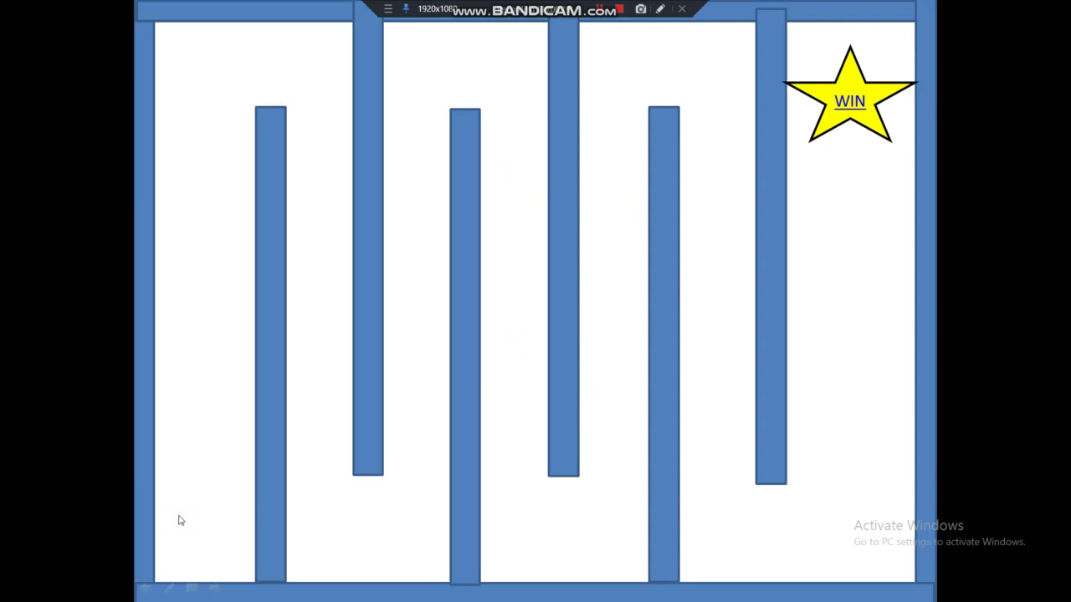
pyautogui.click(249, 498)
pyautogui.click(243, 494)
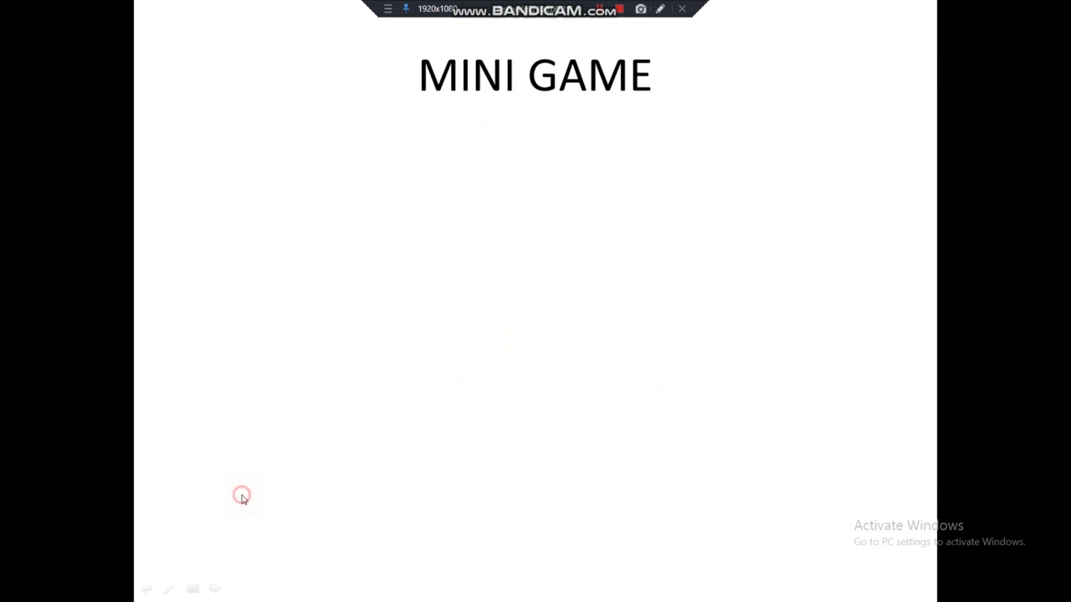
pyautogui.click(239, 500)
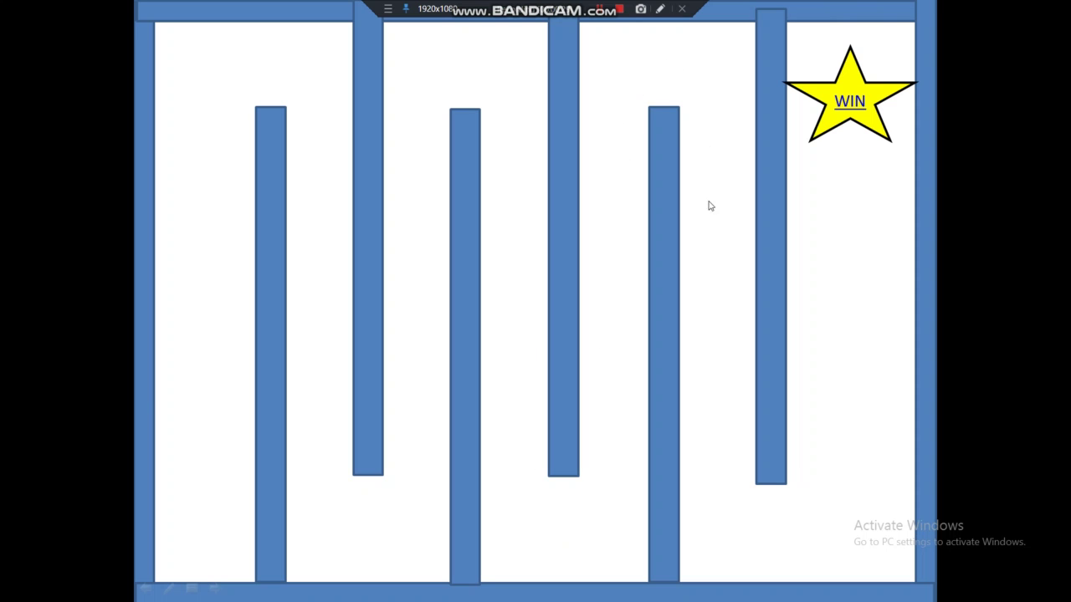
pyautogui.moveTo(849, 117)
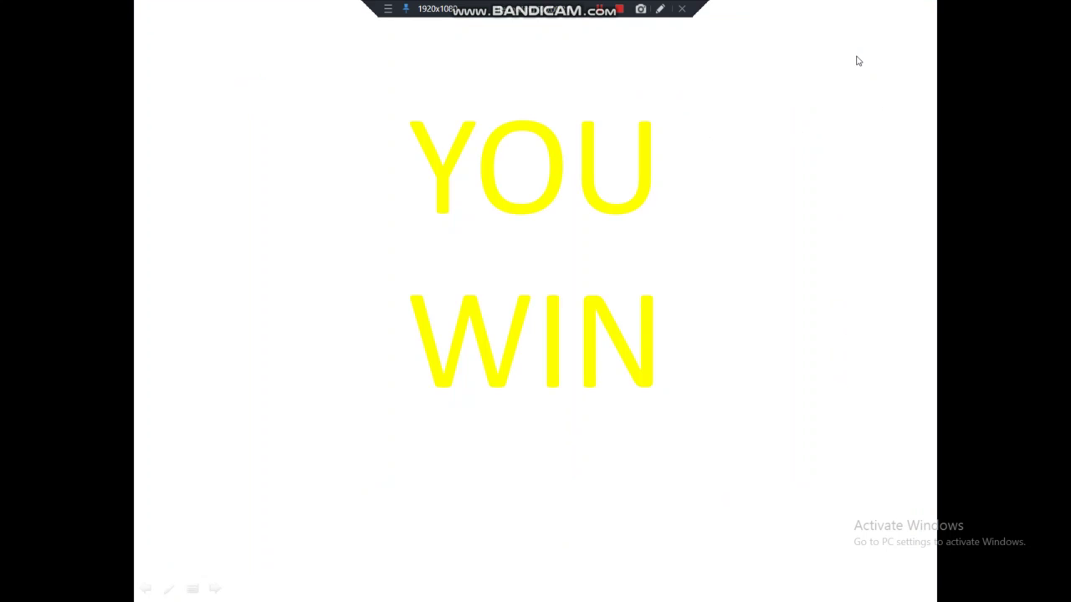
pyautogui.click(857, 57)
pyautogui.click(856, 58)
pyautogui.click(856, 58)
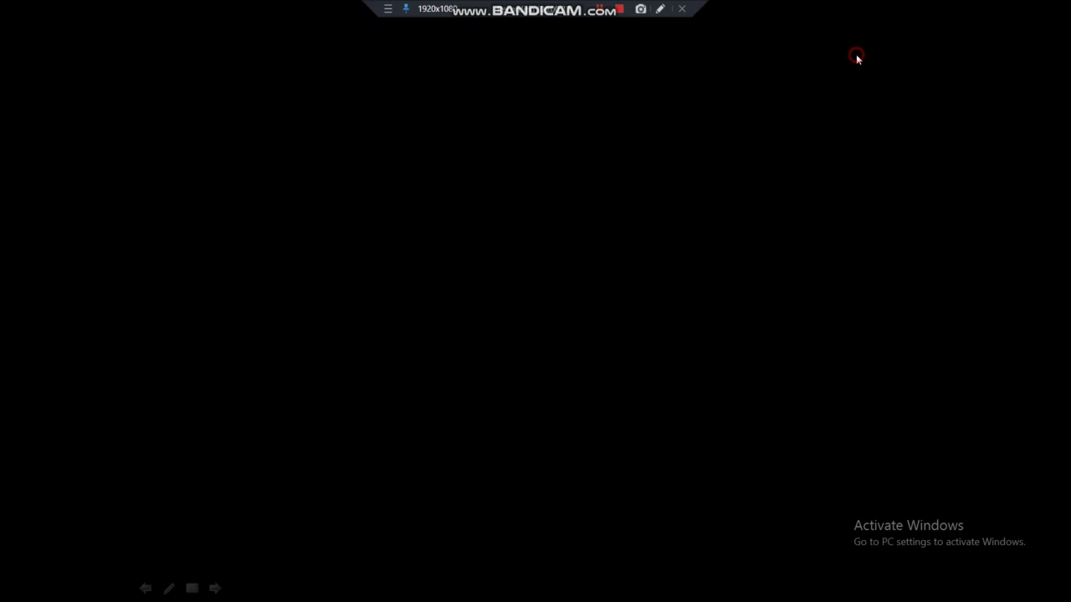
pyautogui.click(856, 58)
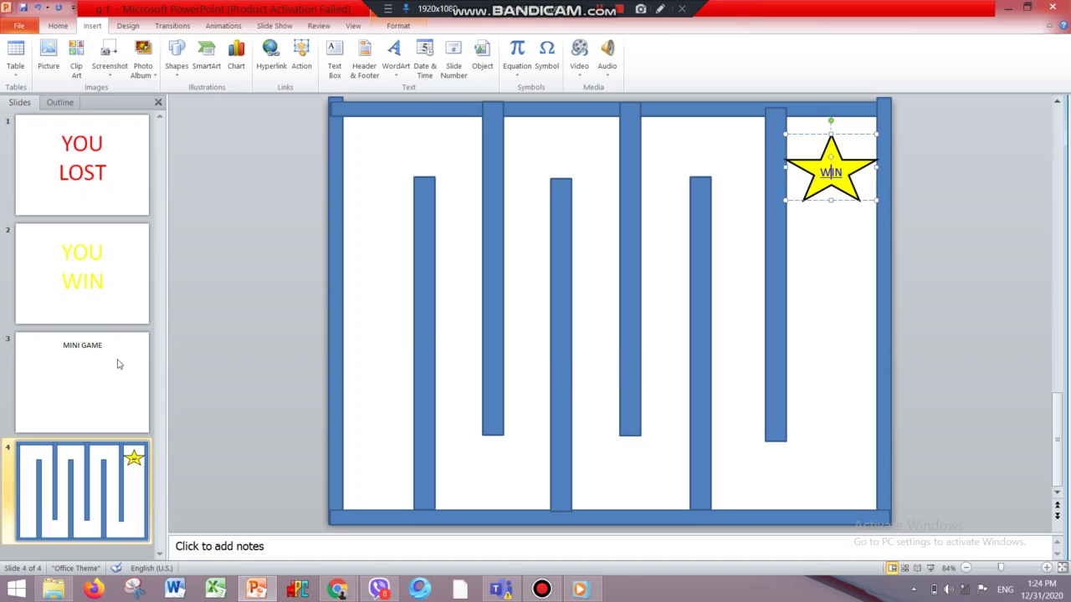
# Move the MINI GAME thumbnail to the top and the maze thumbnail into second place
pyautogui.click(84, 199)
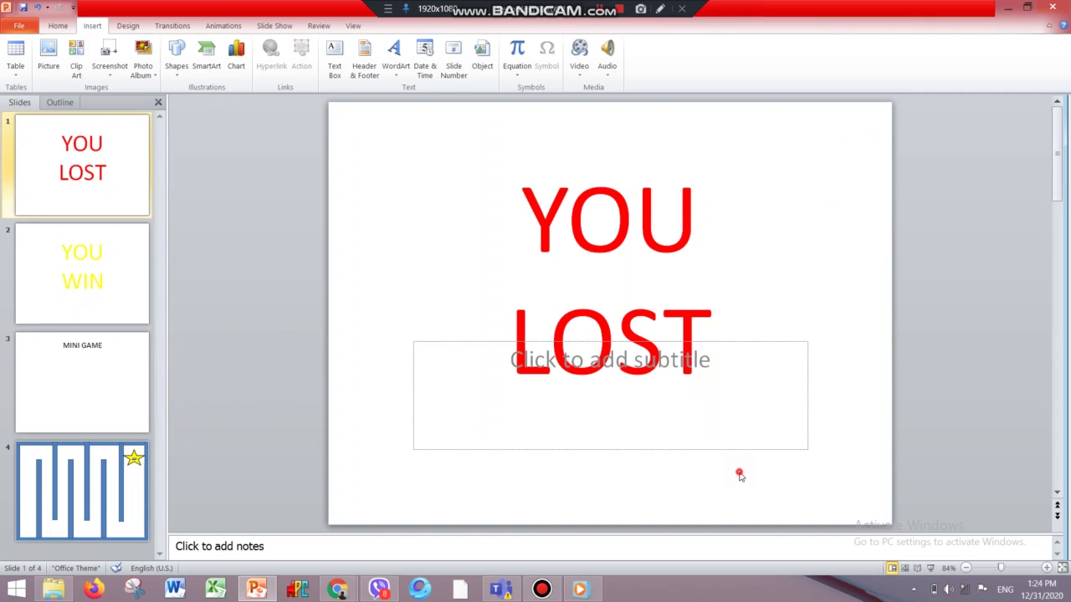
pyautogui.press('End')
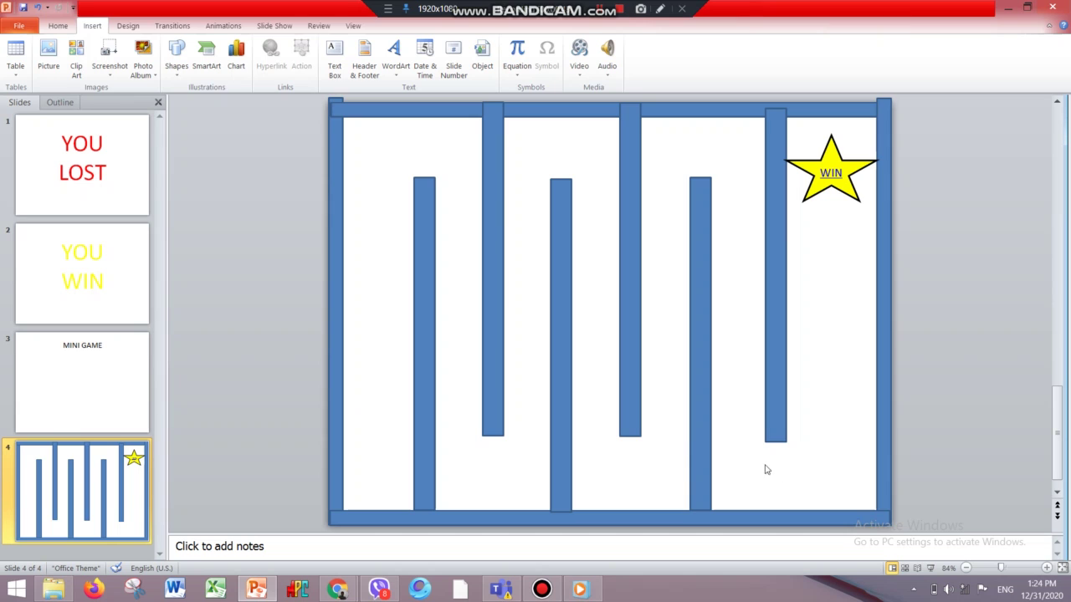
pyautogui.click(814, 469)
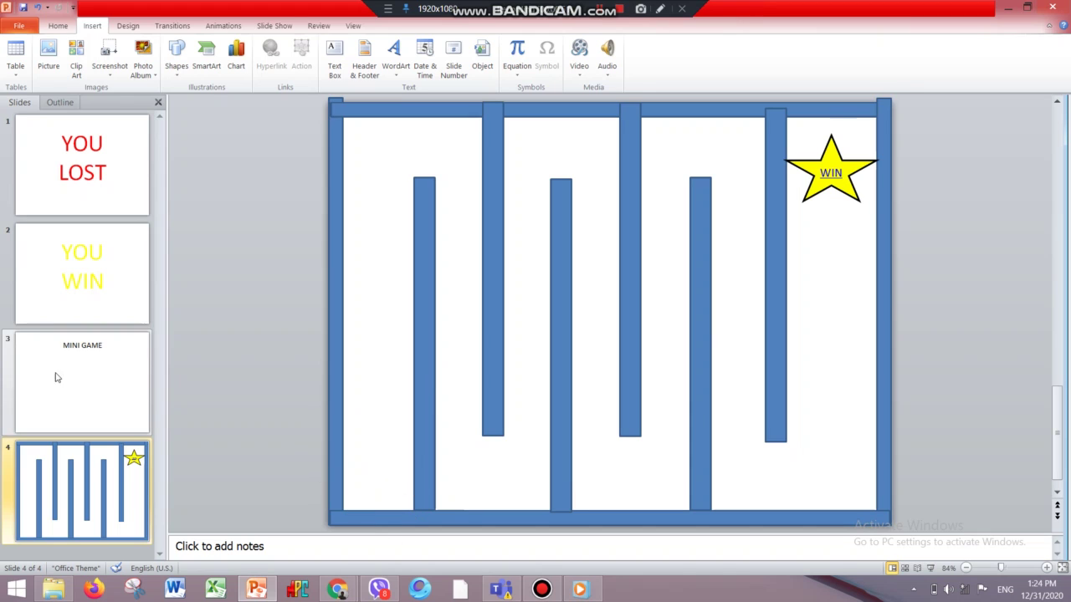
pyautogui.moveTo(59, 377); pyautogui.dragTo(83, 162)
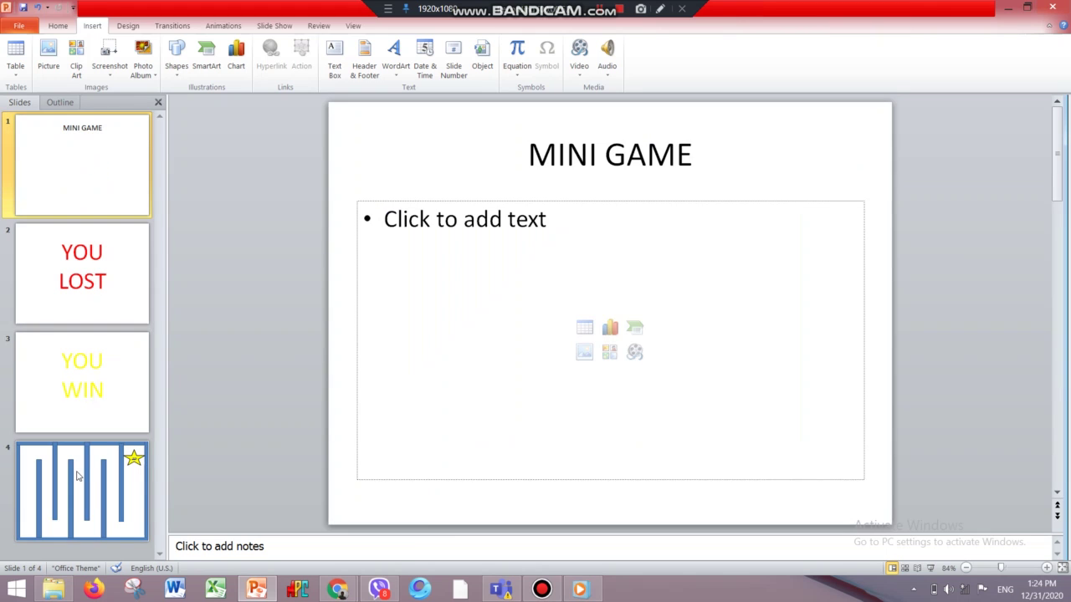
pyautogui.click(78, 476)
pyautogui.moveTo(82, 268); pyautogui.dragTo(84, 270)
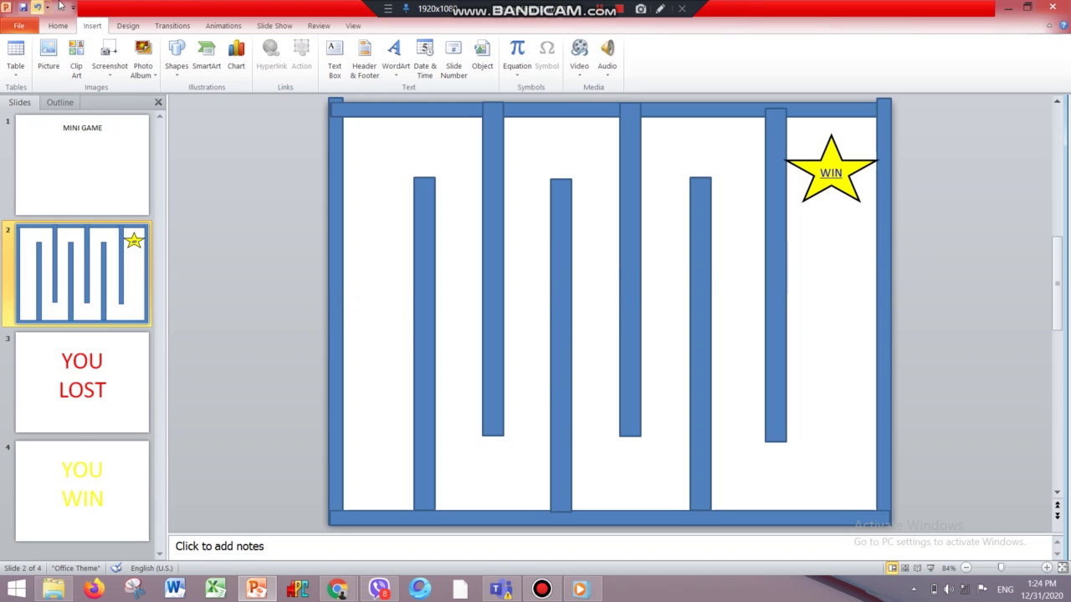
# Draw a 0.38" by 1.5" rectangle at the maze's left opening and apply the red shape style
pyautogui.click(181, 72)
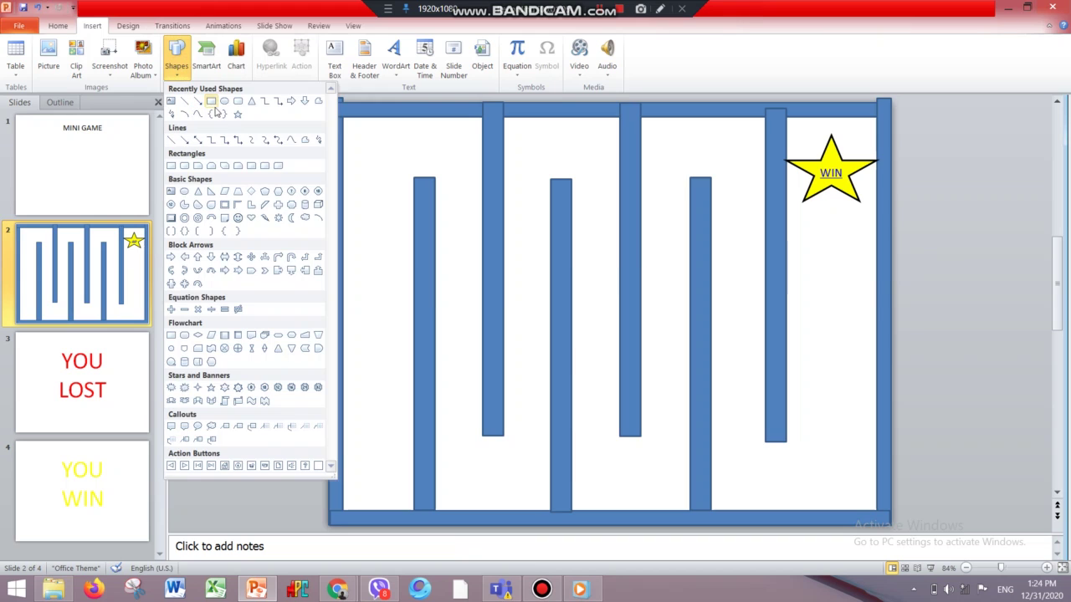
pyautogui.click(211, 100)
pyautogui.moveTo(329, 323)
pyautogui.mouseDown()
pyautogui.moveTo(414, 345)
pyautogui.moveTo(393, 326)
pyautogui.mouseUp()
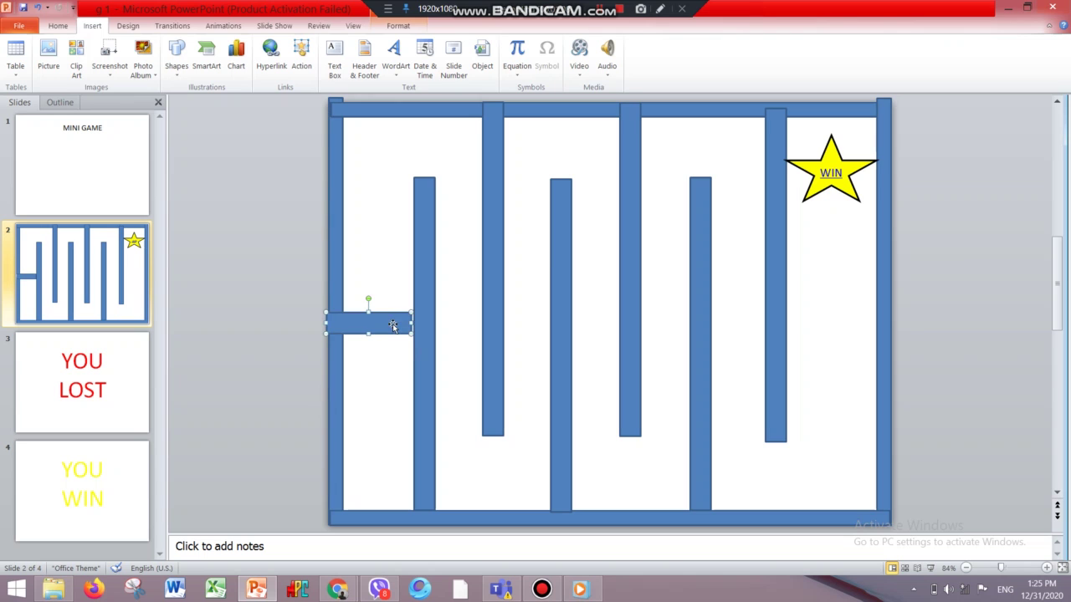
pyautogui.hotkey('ctrl', 'z')
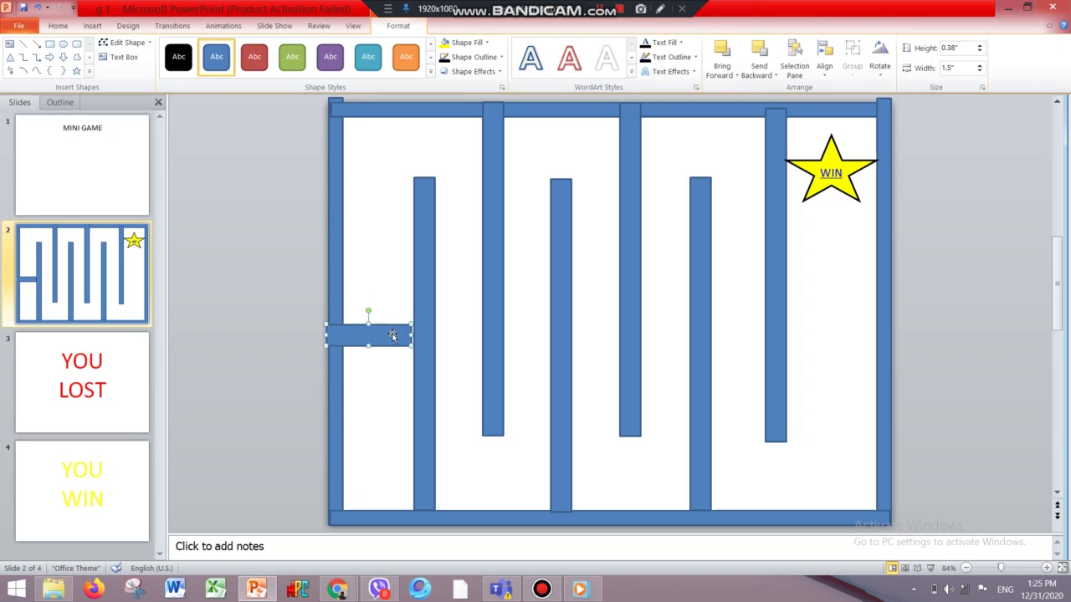
pyautogui.moveTo(390, 335); pyautogui.dragTo(388, 321)
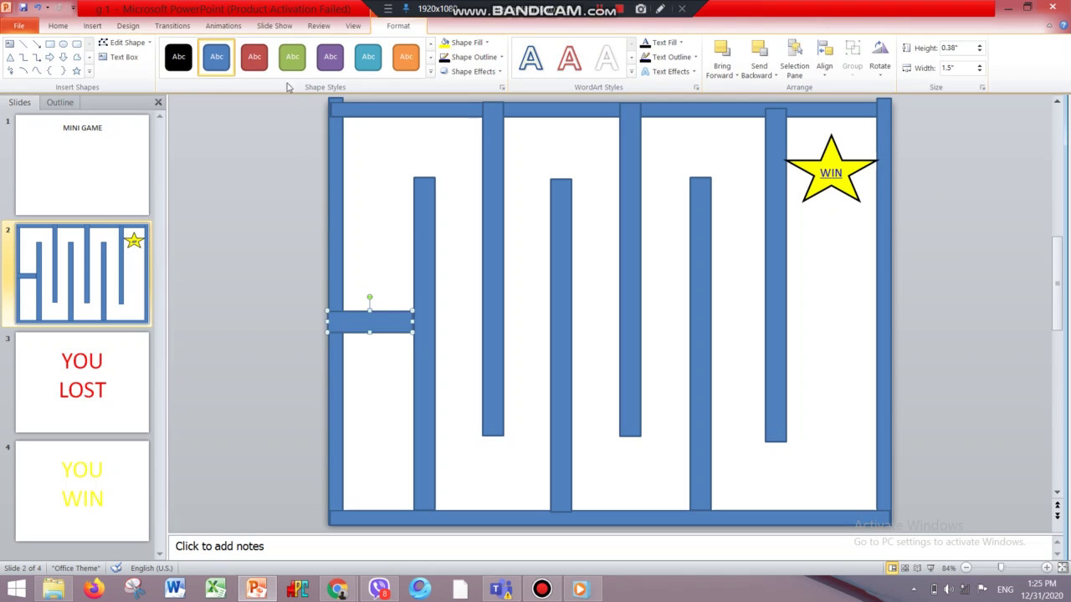
pyautogui.click(254, 57)
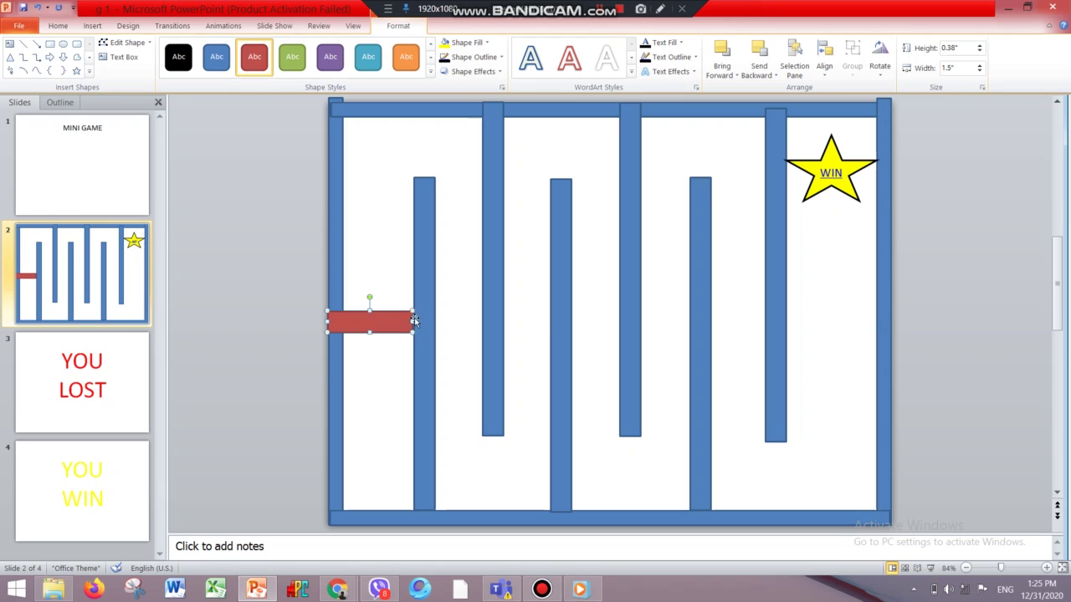
# Add the Right motion path from More Motion Paths to the red bar
pyautogui.click(239, 28)
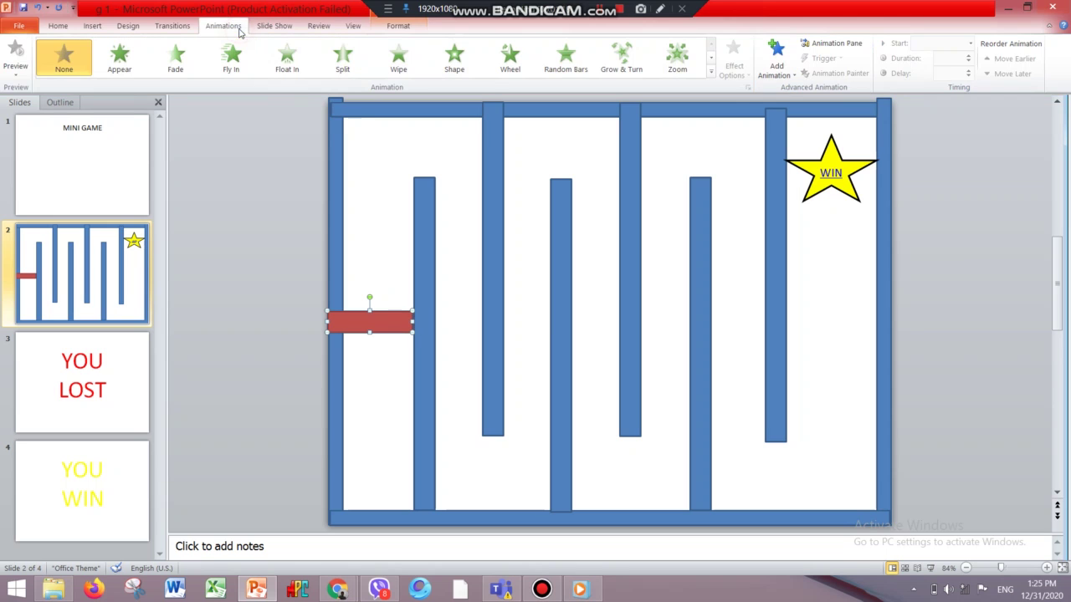
pyautogui.click(776, 57)
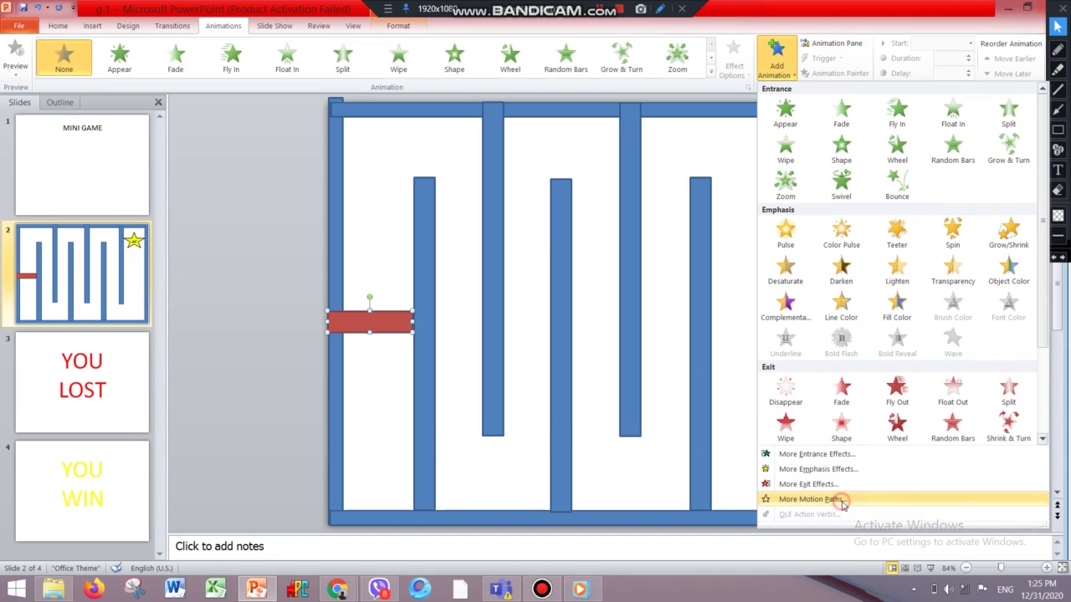
pyautogui.click(840, 499)
pyautogui.moveTo(626, 251); pyautogui.dragTo(640, 336)
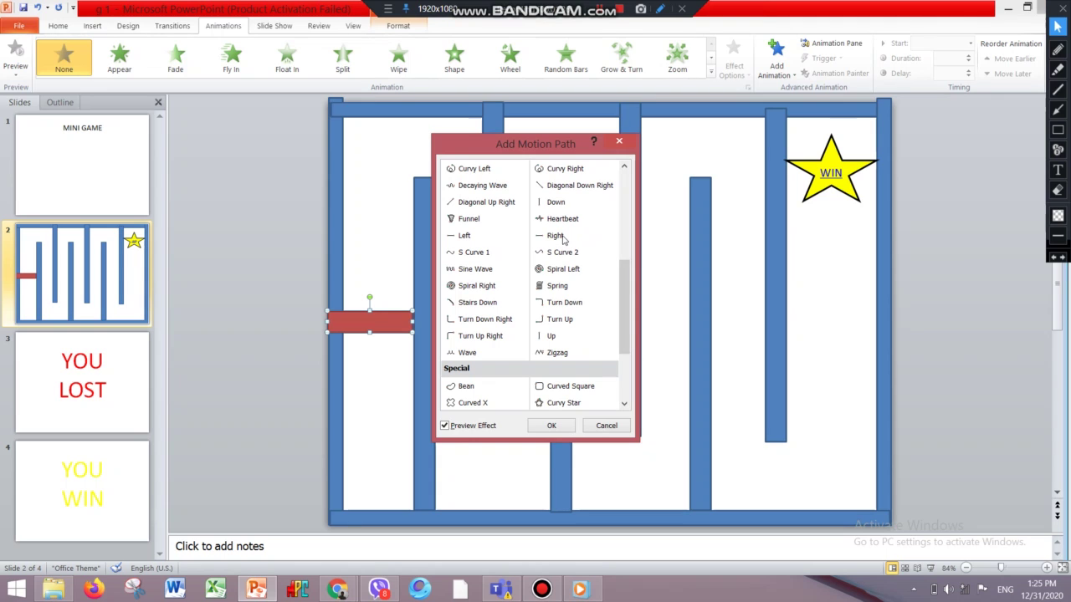
pyautogui.click(562, 238)
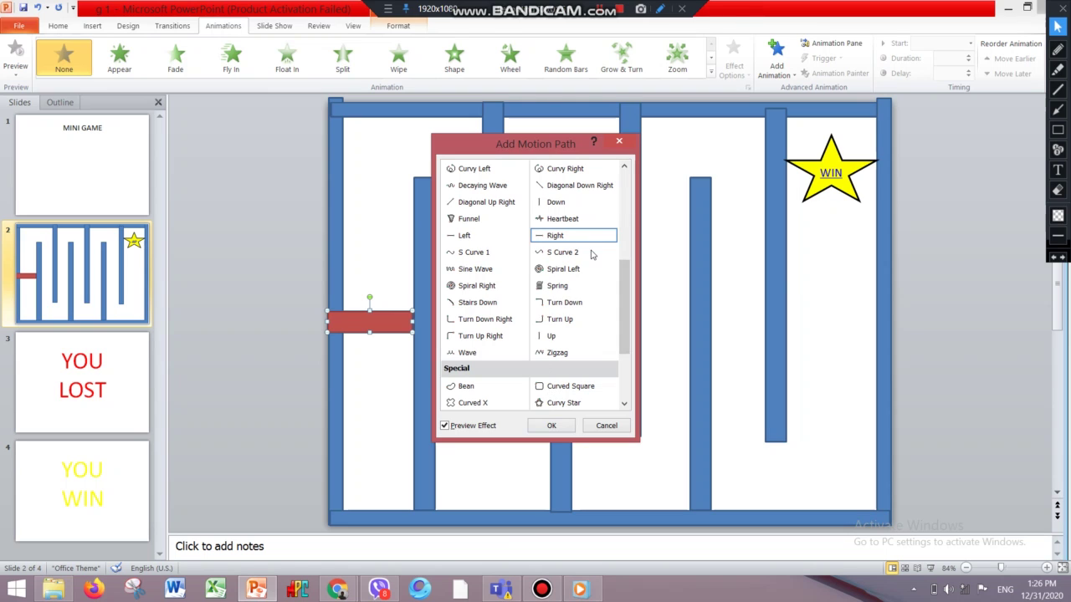
pyautogui.click(552, 426)
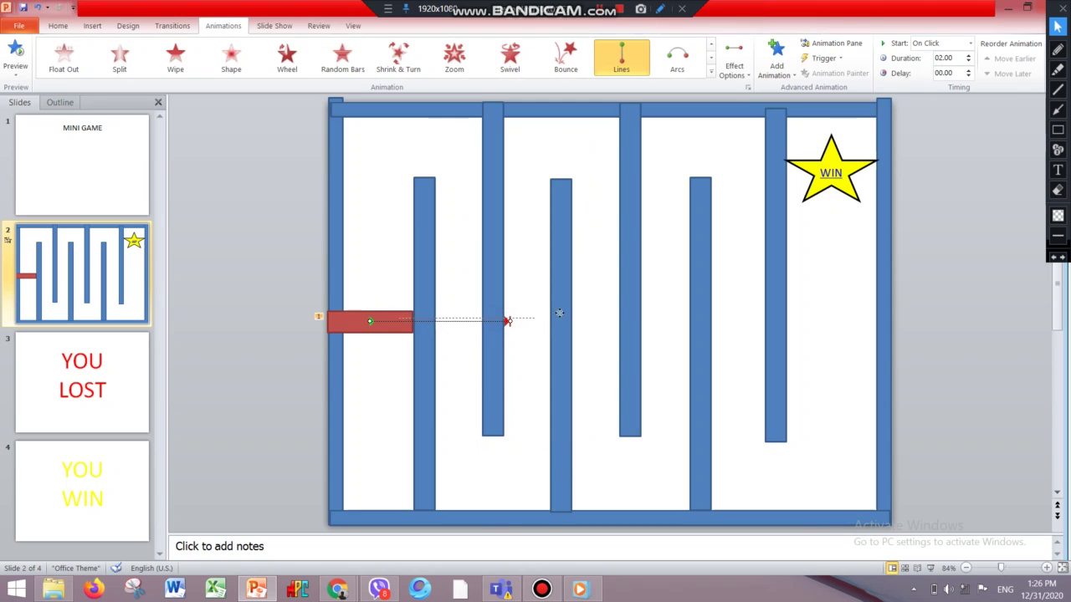
# Drag the path's end point to the maze's right edge and show the Animation Pane with Rectangle 5
pyautogui.moveTo(507, 319)
pyautogui.mouseDown()
pyautogui.moveTo(518, 319)
pyautogui.moveTo(501, 320)
pyautogui.mouseUp()
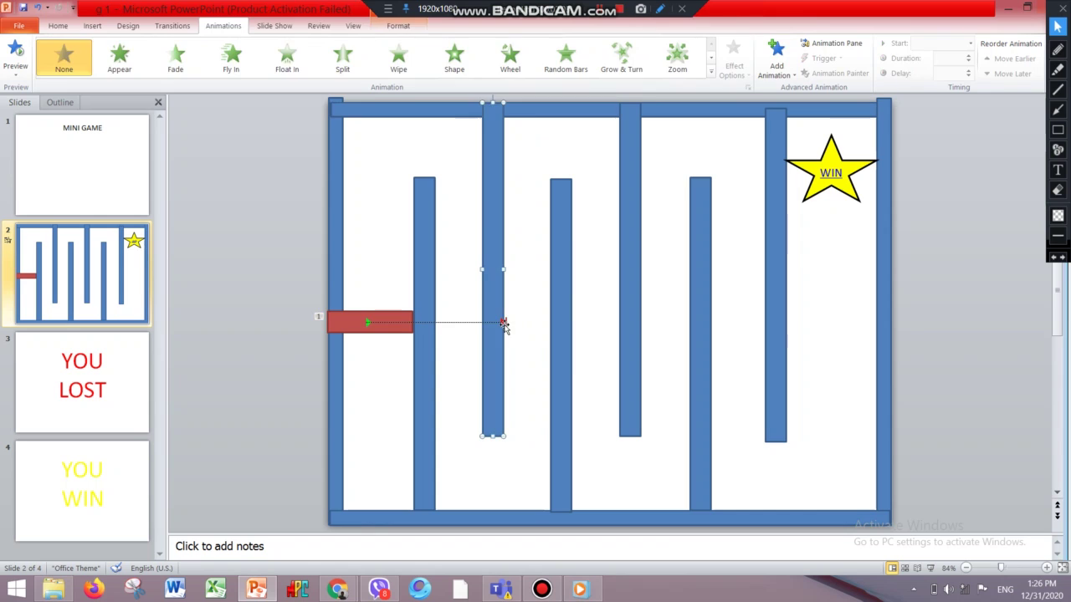
pyautogui.click(505, 323)
pyautogui.moveTo(504, 322); pyautogui.dragTo(507, 322)
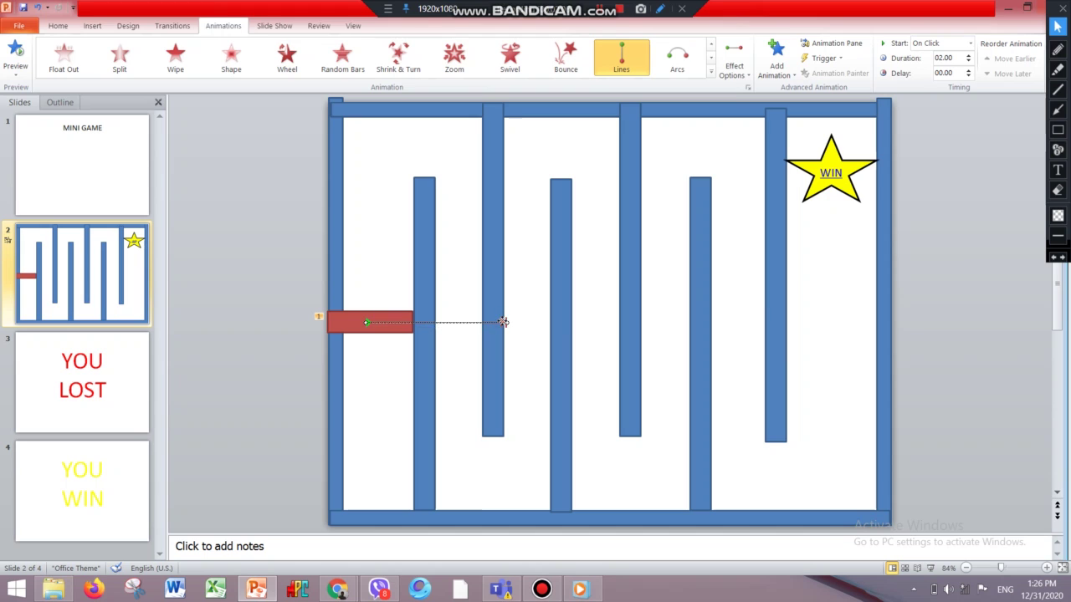
pyautogui.click(368, 323)
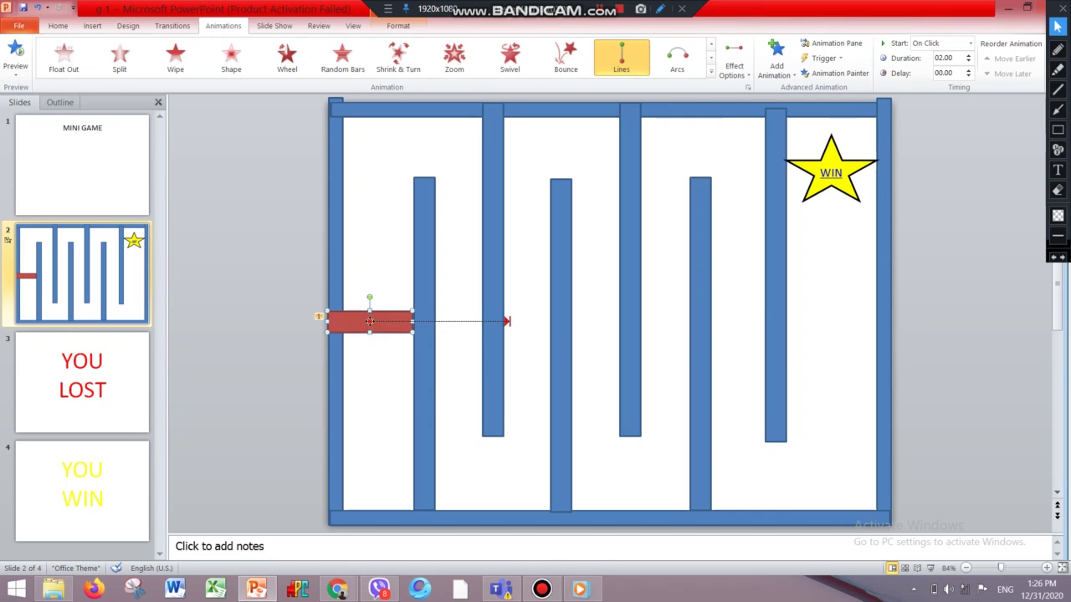
pyautogui.press('Escape')
pyautogui.moveTo(370, 323); pyautogui.dragTo(366, 318)
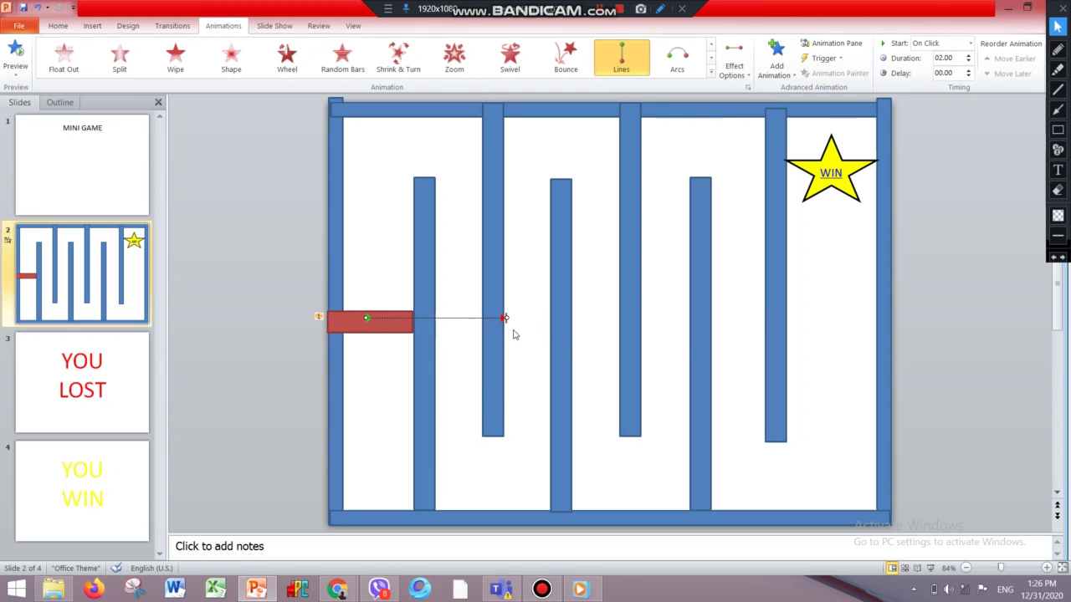
pyautogui.moveTo(506, 319); pyautogui.dragTo(892, 320)
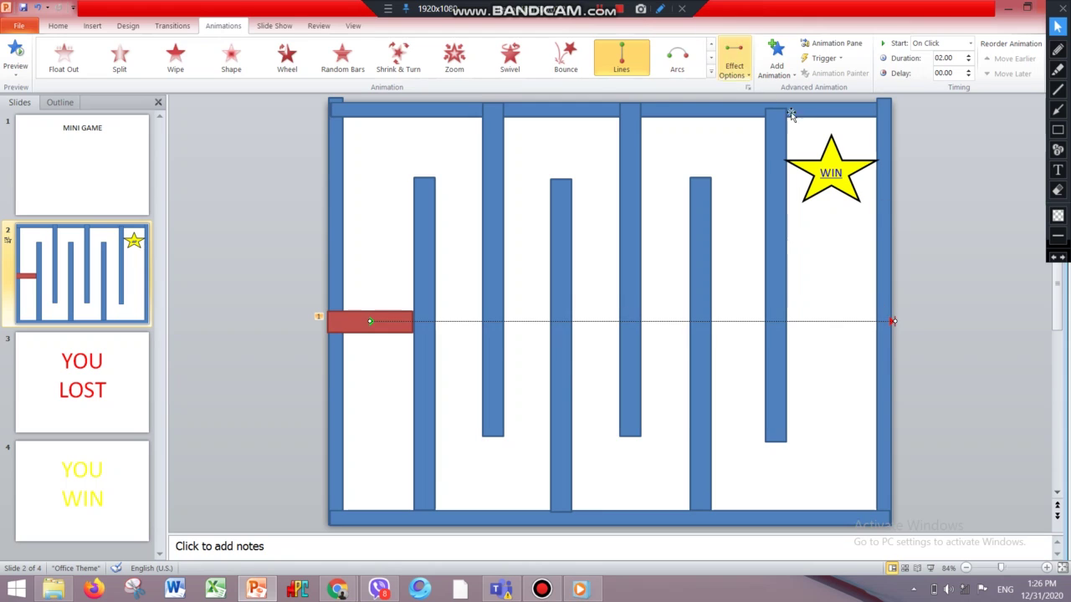
pyautogui.click(845, 50)
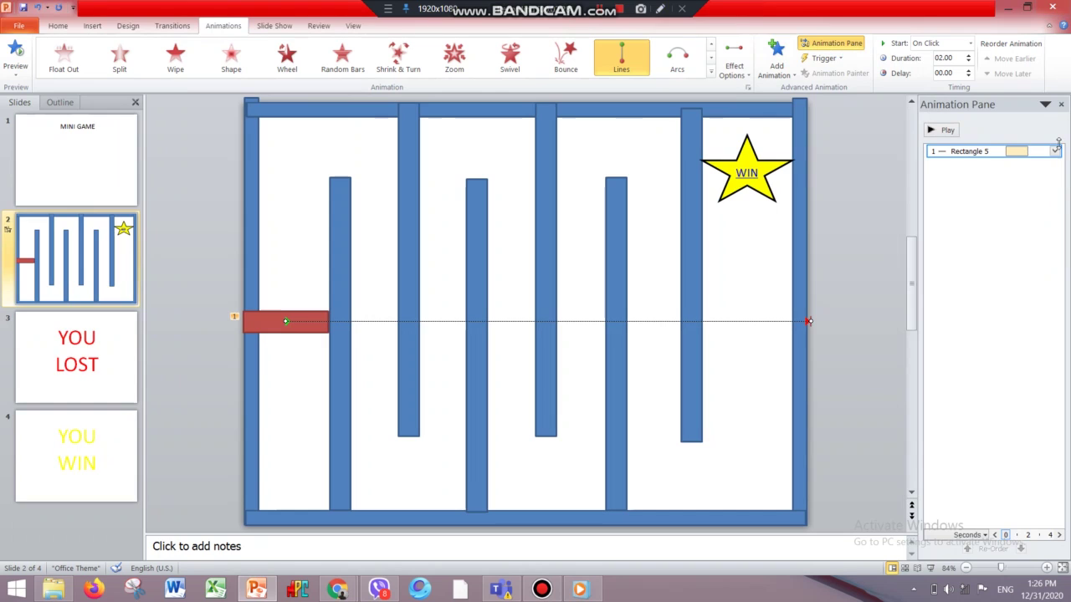
# Make the red bar's motion start with the previous animation and auto-reverse
pyautogui.click(1055, 152)
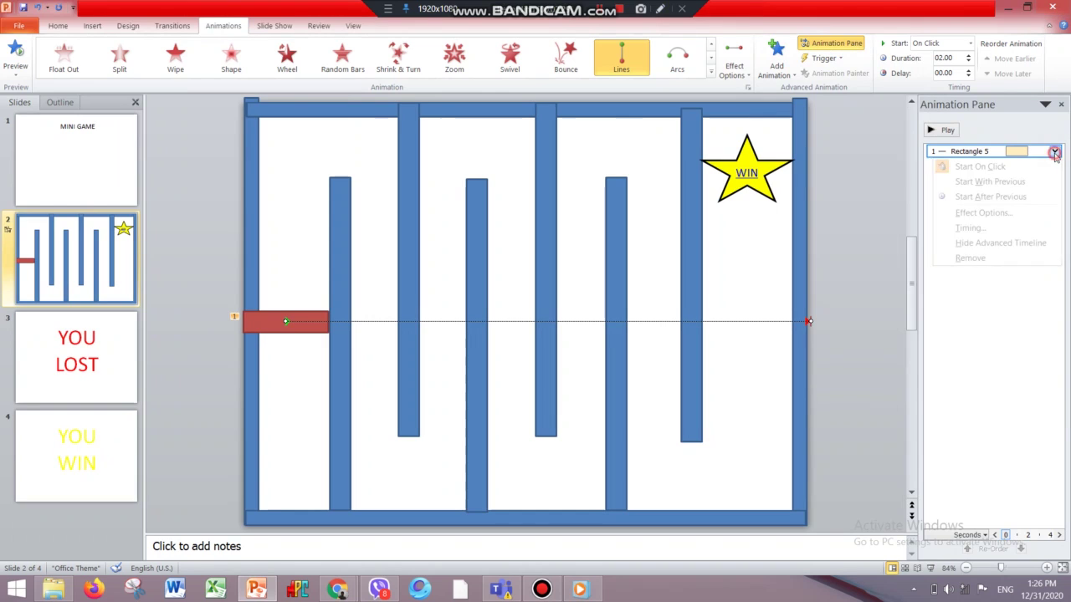
pyautogui.click(956, 181)
pyautogui.click(1054, 152)
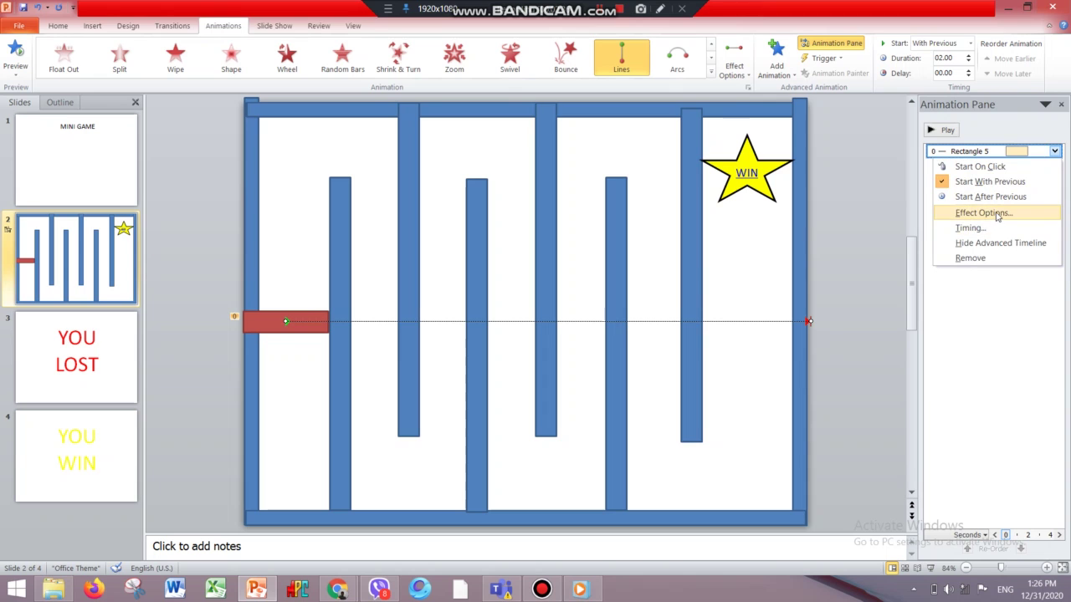
pyautogui.click(995, 214)
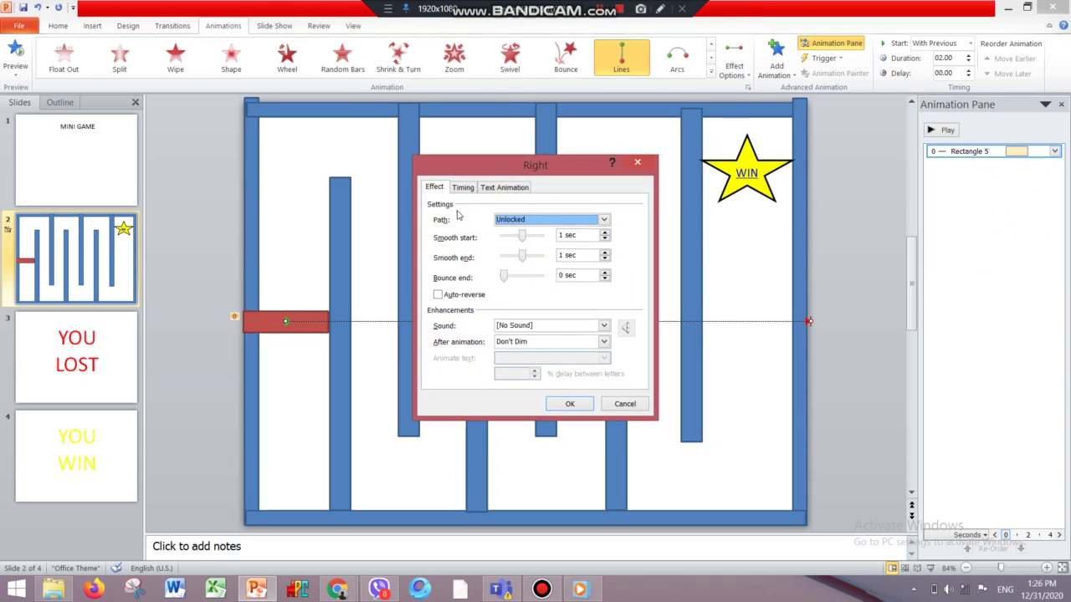
pyautogui.click(458, 296)
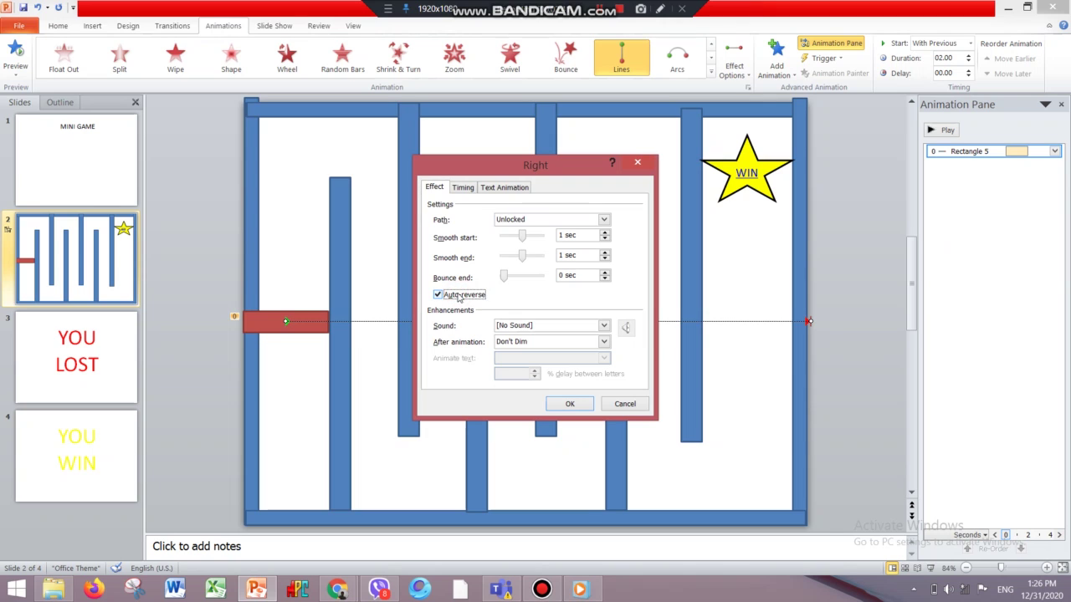
pyautogui.click(465, 188)
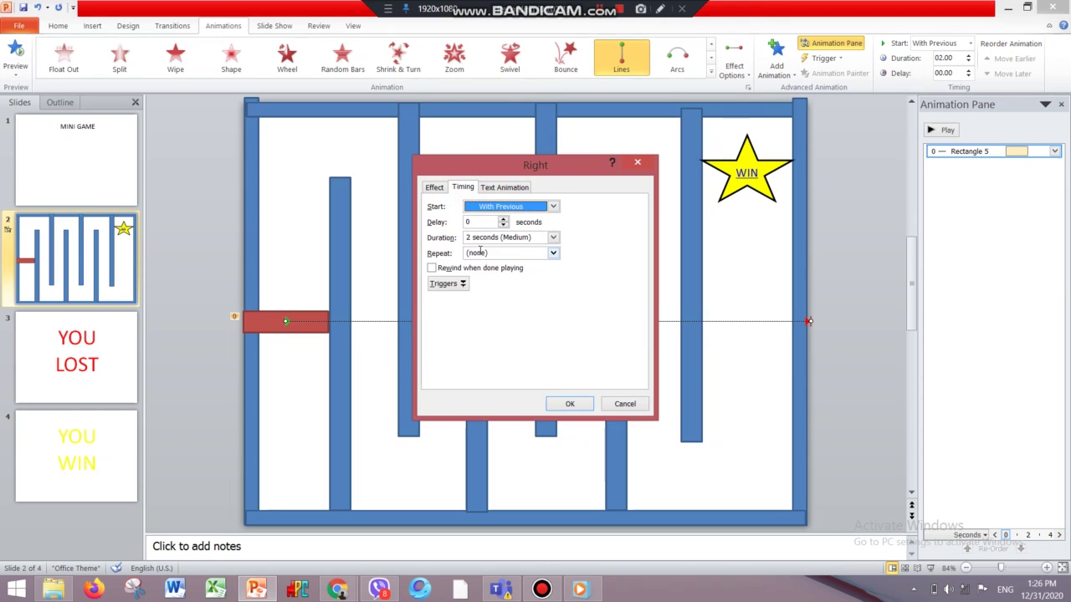
# Set the motion to rewind when done, last 3 seconds (Slow) and repeat until slide end
pyautogui.click(433, 268)
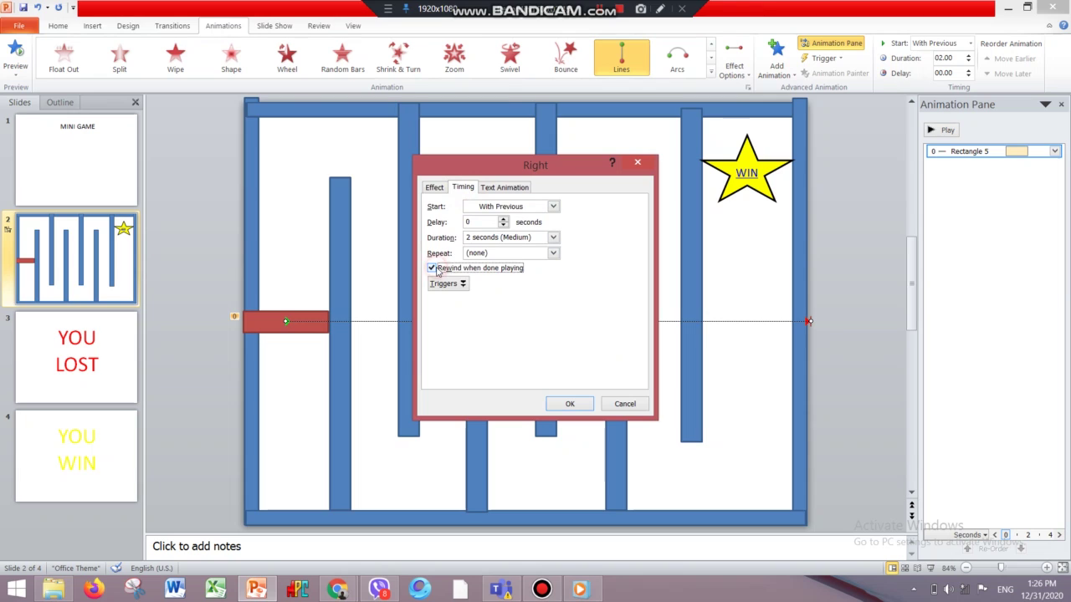
pyautogui.click(553, 252)
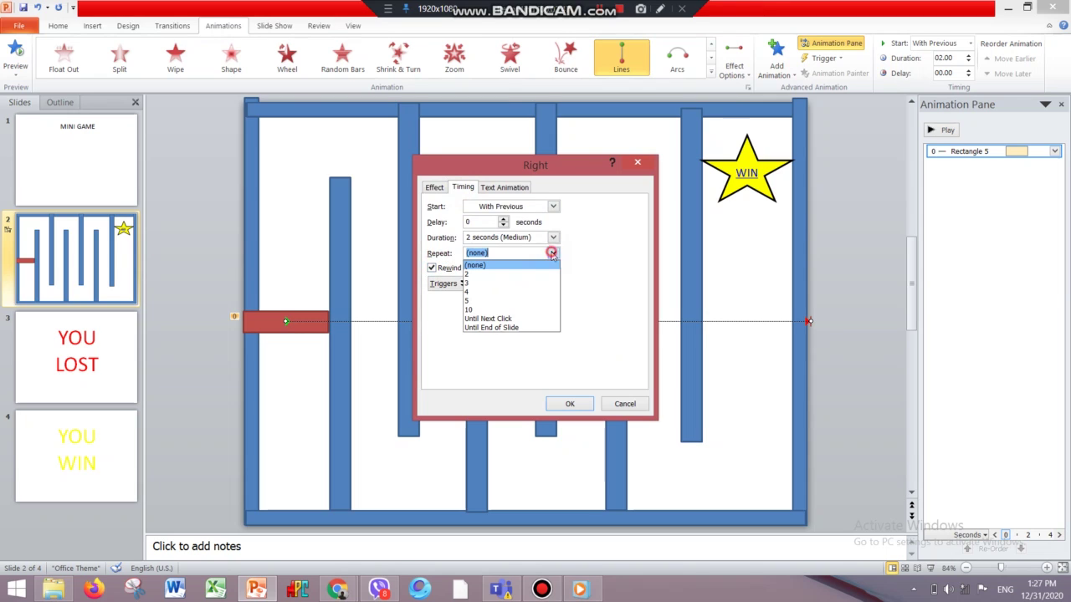
pyautogui.click(553, 239)
pyautogui.click(553, 238)
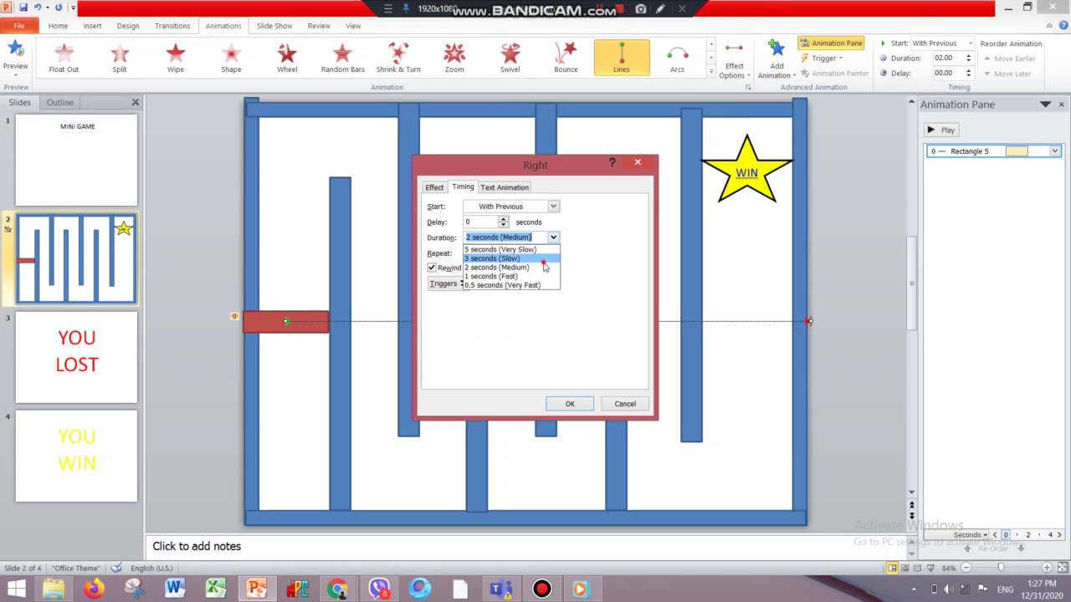
pyautogui.click(543, 260)
pyautogui.click(553, 252)
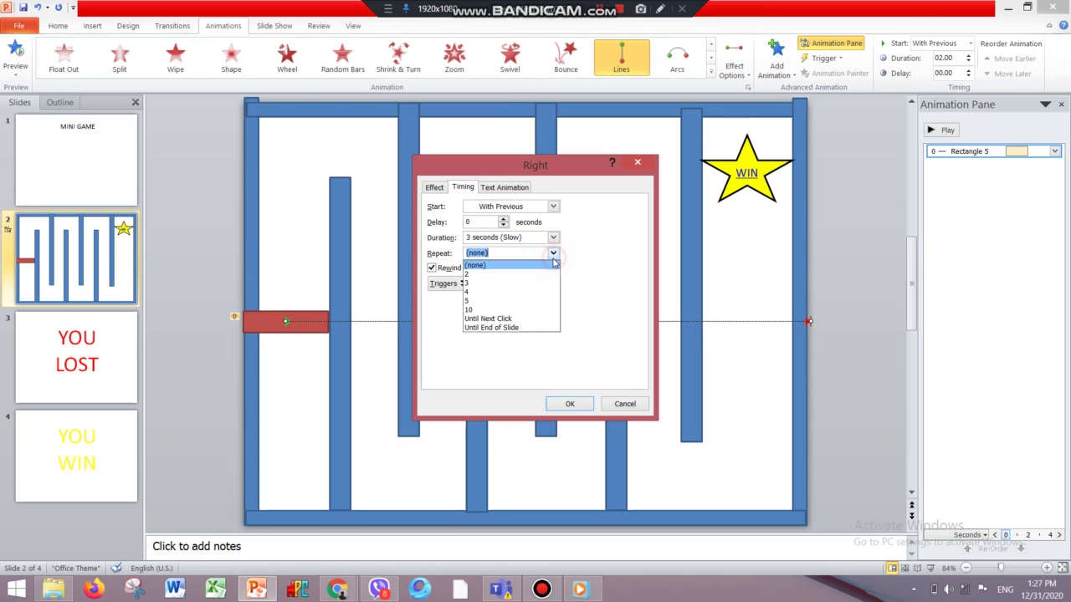
pyautogui.click(538, 329)
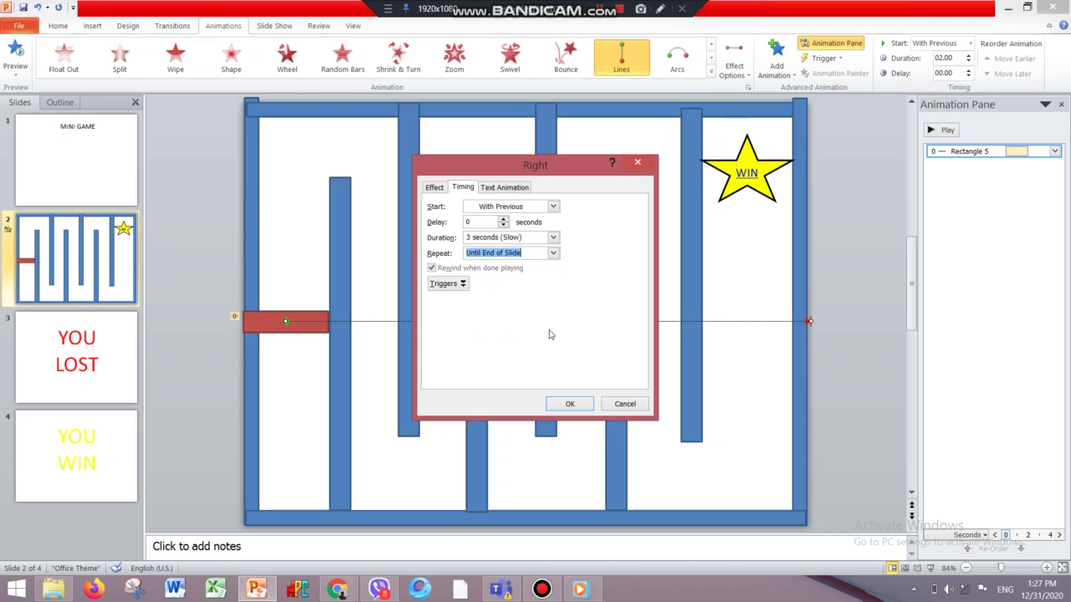
pyautogui.click(519, 190)
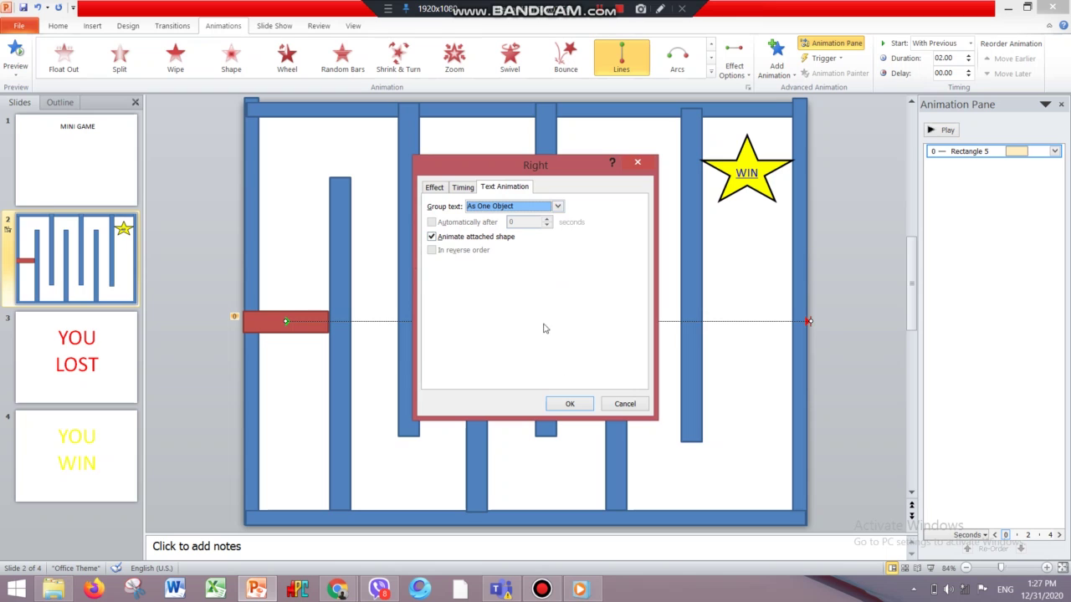
pyautogui.click(570, 404)
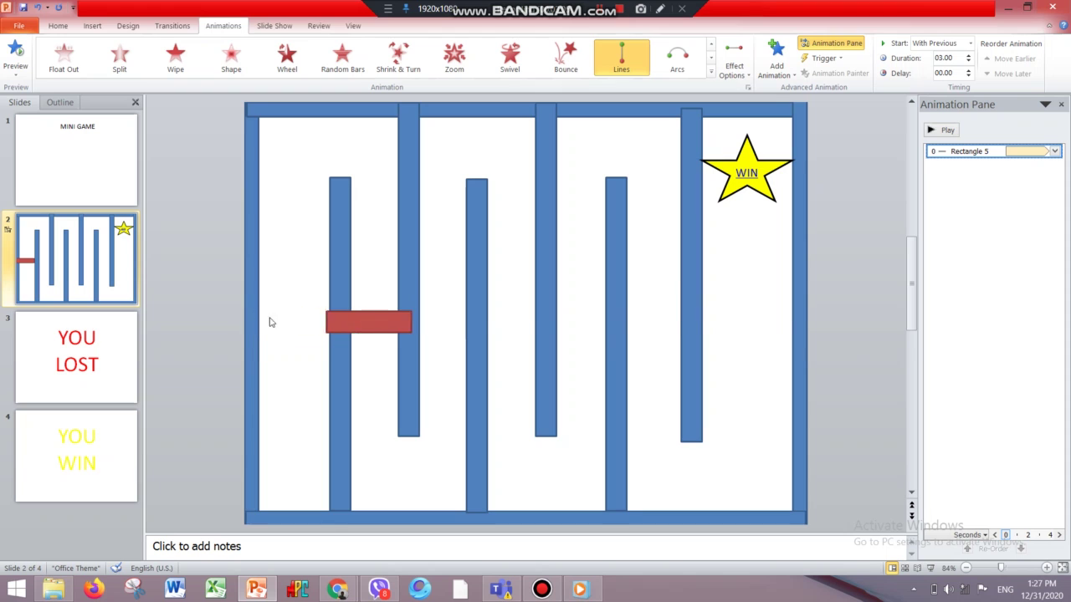
# Switch the bar's animation to start on click, preview it, then show the MINI GAME slide
pyautogui.click(1053, 151)
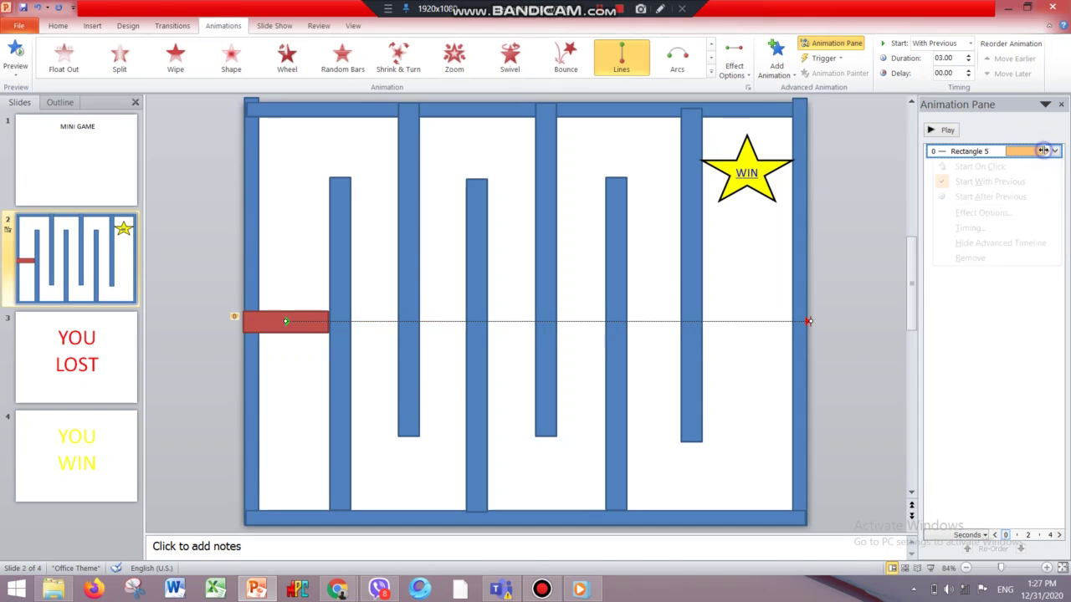
pyautogui.click(1004, 168)
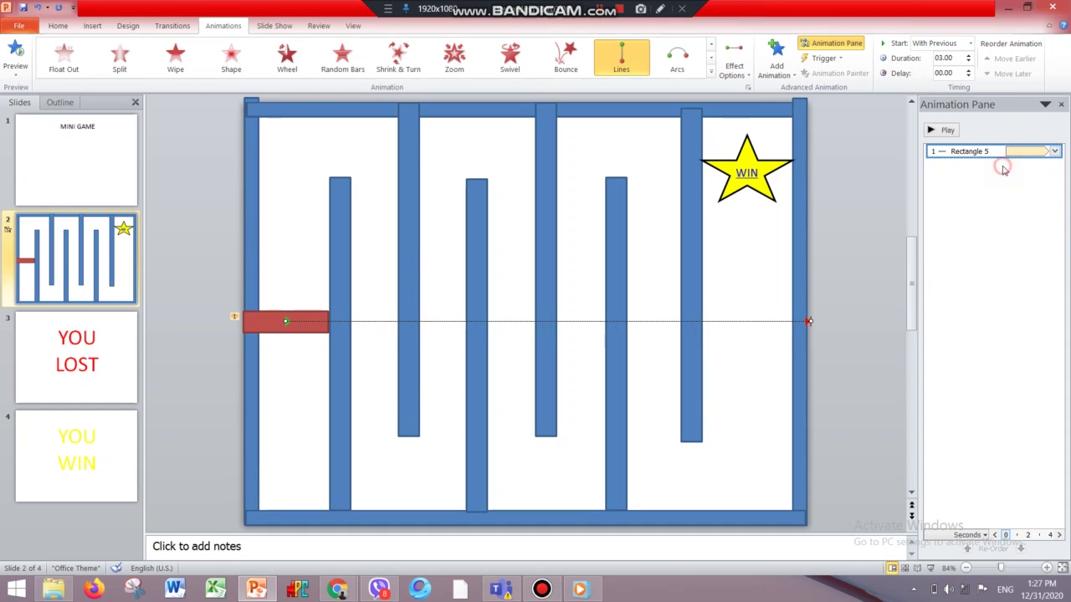
pyautogui.click(597, 195)
pyautogui.click(952, 153)
pyautogui.click(936, 132)
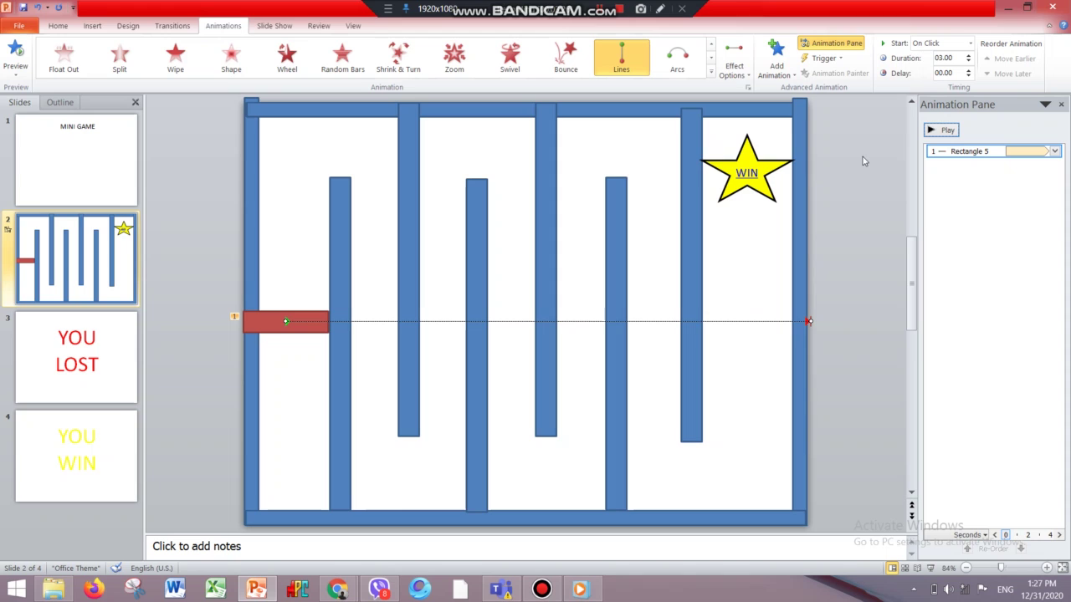
pyautogui.click(130, 155)
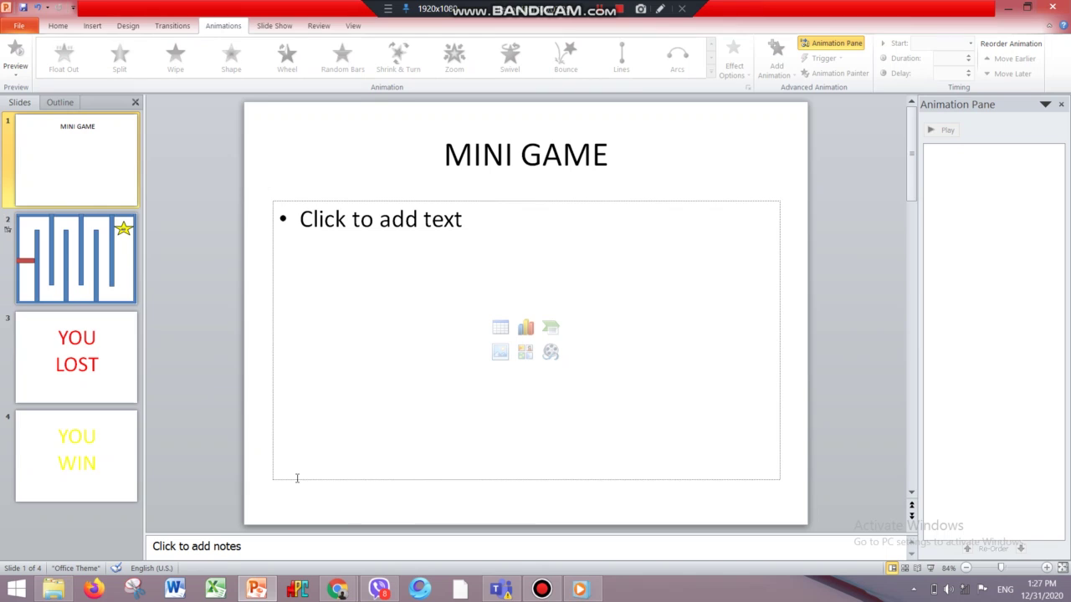
# Draw a Pentagon block arrow at the title slide's bottom-left and make it slightly shorter
pyautogui.click(70, 226)
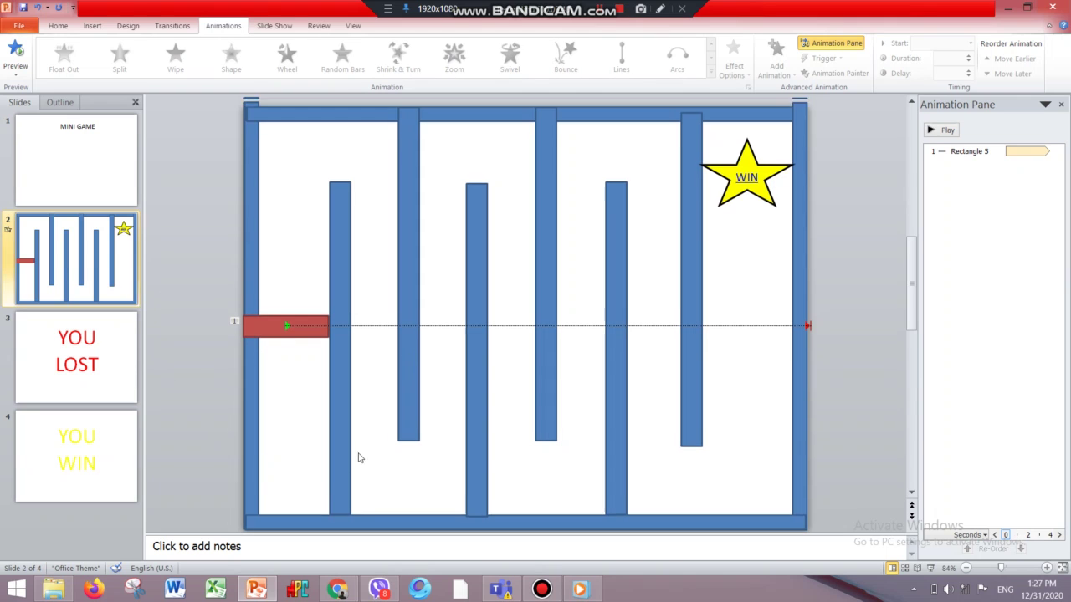
pyautogui.scroll(1, 337, 452)
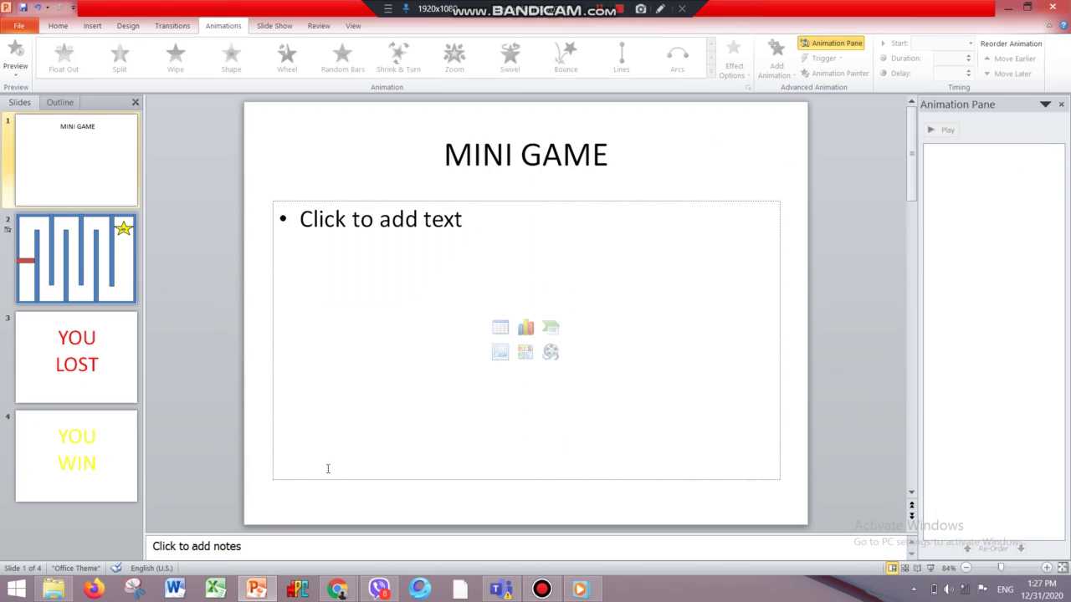
pyautogui.click(327, 469)
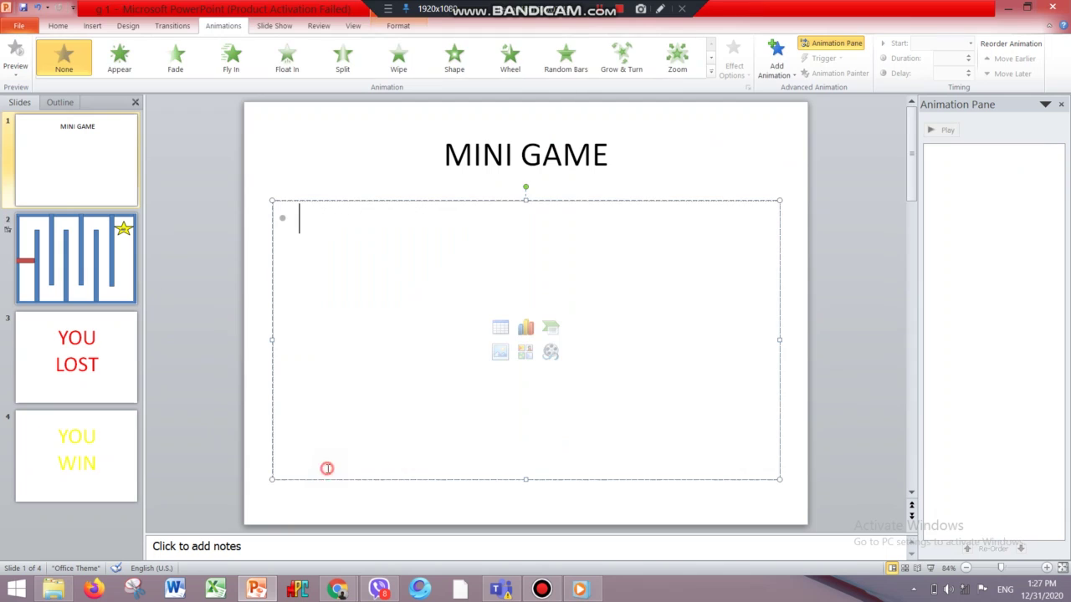
pyautogui.click(95, 26)
pyautogui.click(177, 58)
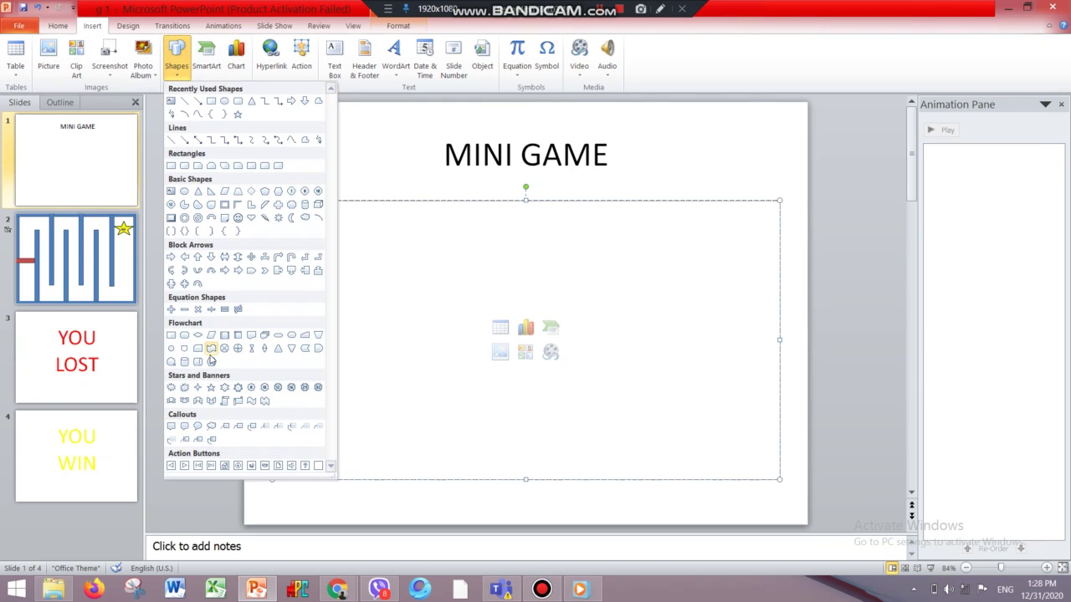
pyautogui.click(251, 270)
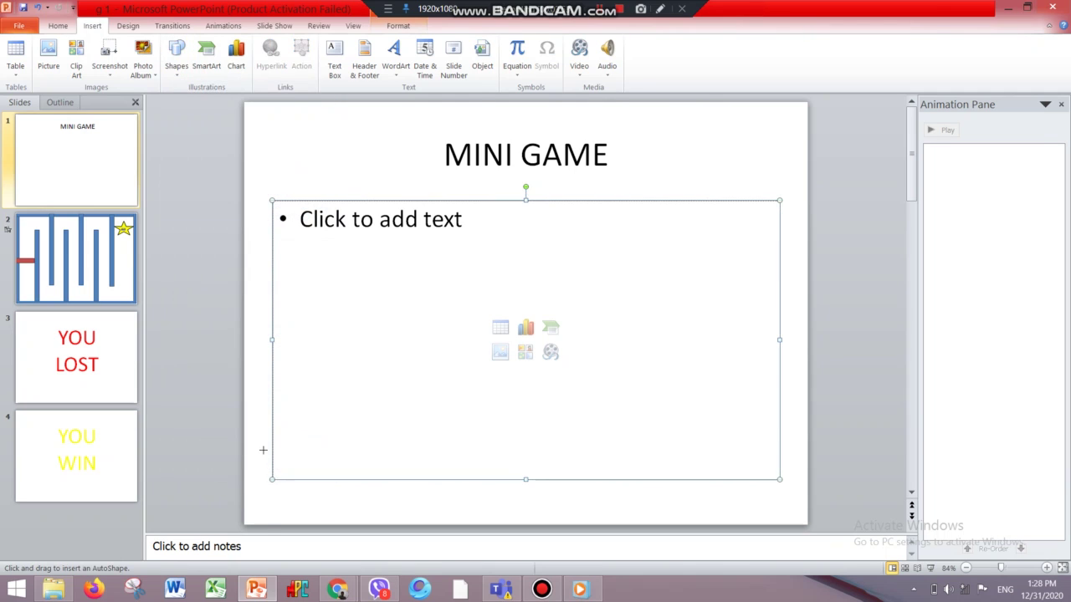
pyautogui.moveTo(263, 454)
pyautogui.mouseDown()
pyautogui.moveTo(375, 510)
pyautogui.moveTo(351, 470)
pyautogui.moveTo(313, 489)
pyautogui.mouseUp()
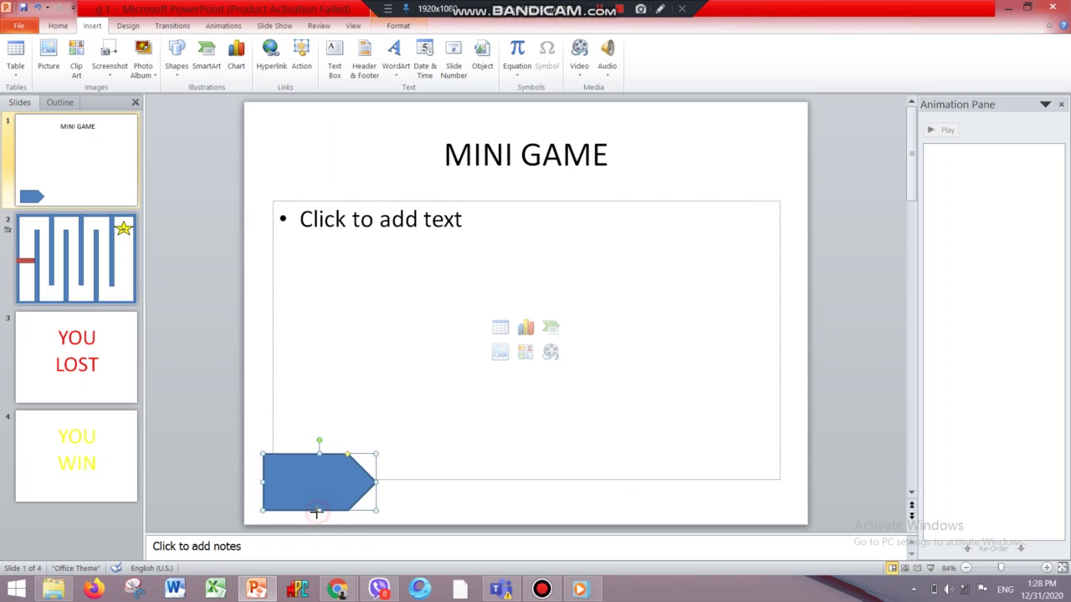
pyautogui.moveTo(318, 511); pyautogui.dragTo(318, 497)
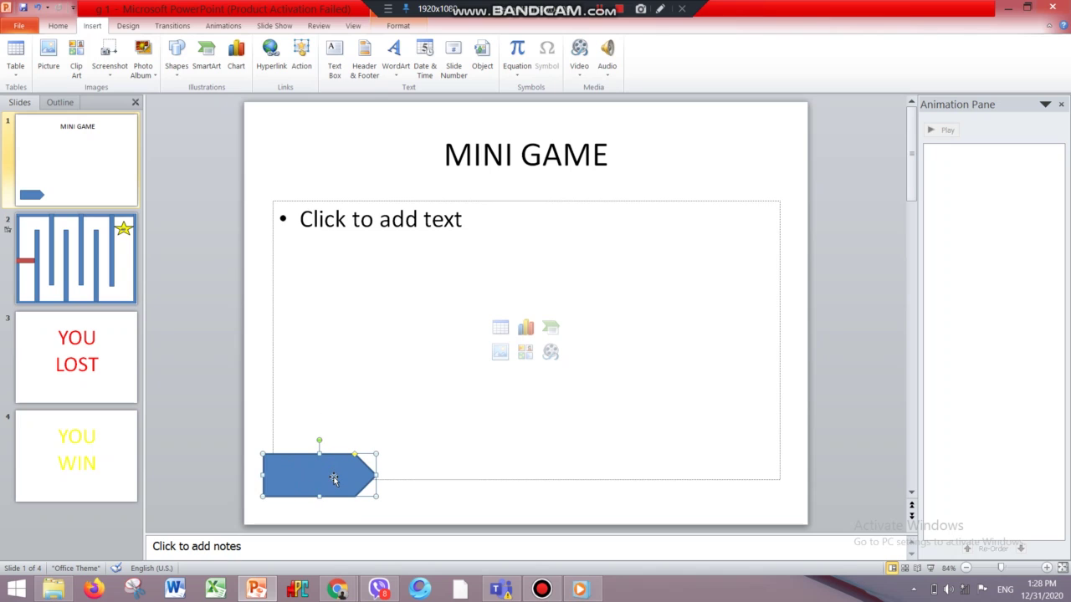
# Fill the pentagon arrow with orange from the mini toolbar's Shape Fill
pyautogui.rightClick(333, 477)
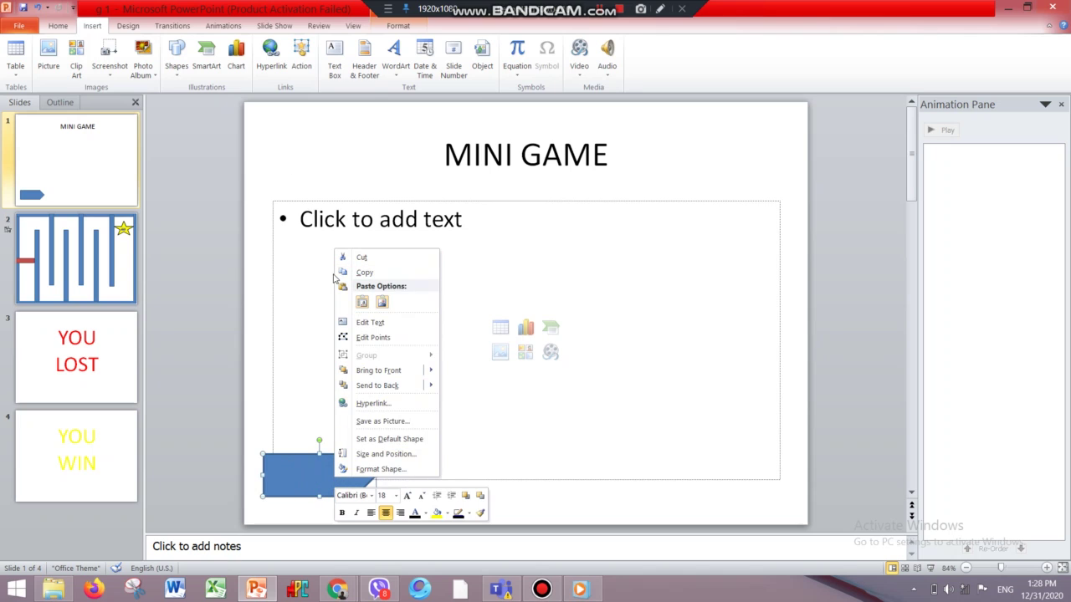
pyautogui.click(290, 482)
pyautogui.rightClick(289, 475)
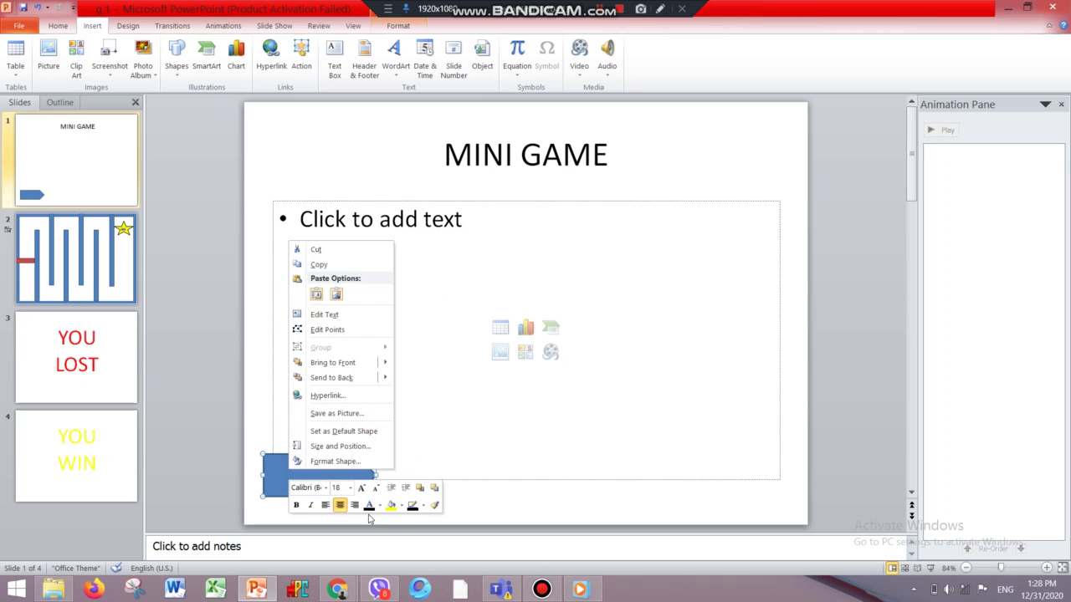
pyautogui.click(400, 506)
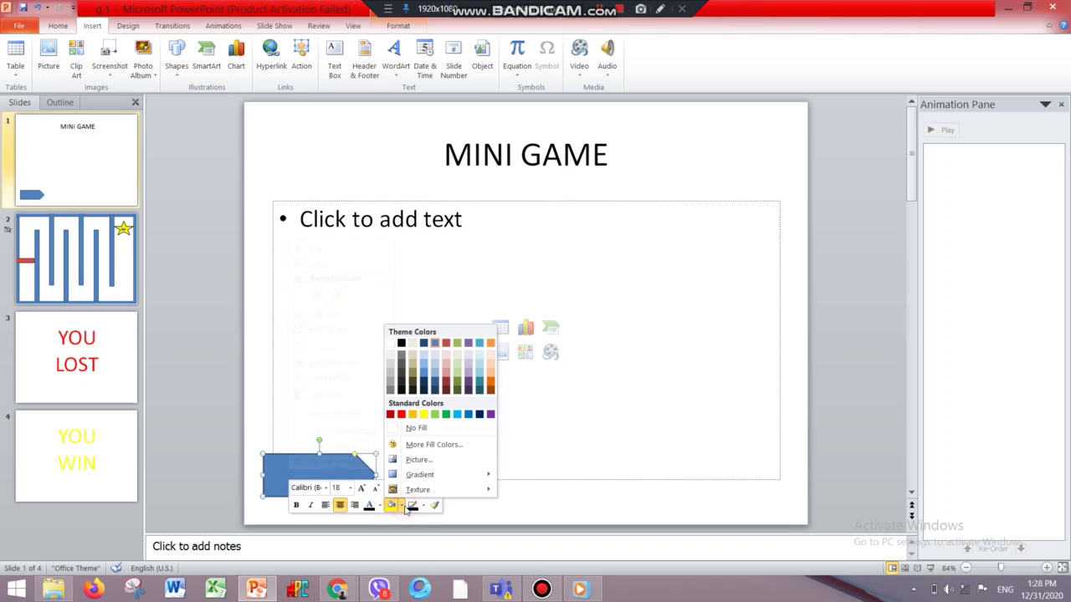
pyautogui.click(492, 385)
# Undo the accidentally pasted tall bar and dismiss the low battery warning
pyautogui.rightClick(303, 463)
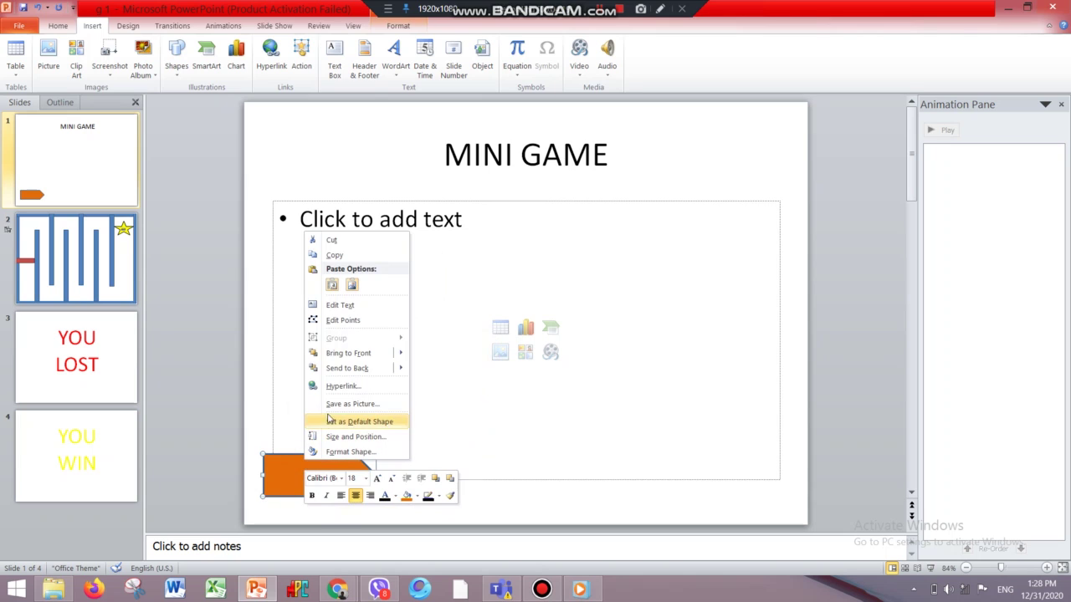
pyautogui.click(334, 284)
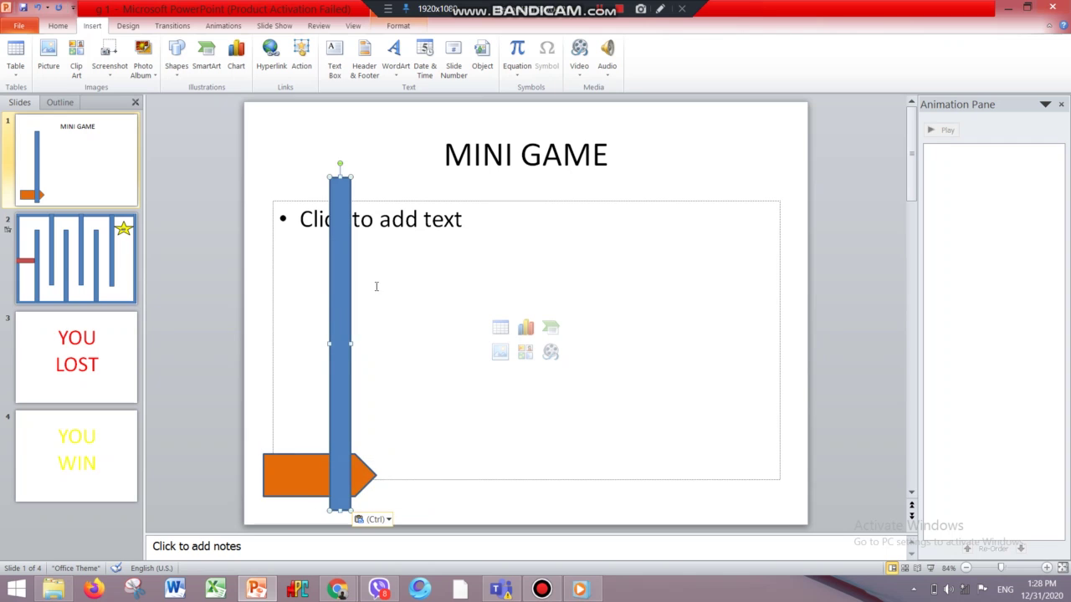
pyautogui.rightClick(331, 285)
pyautogui.rightClick(353, 236)
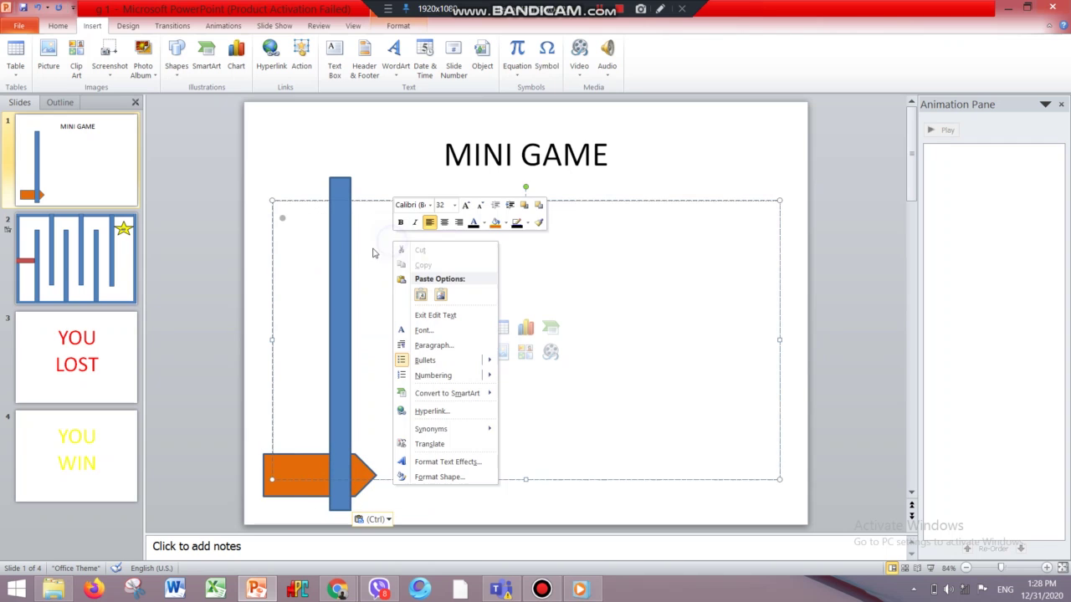
pyautogui.rightClick(345, 272)
pyautogui.click(39, 7)
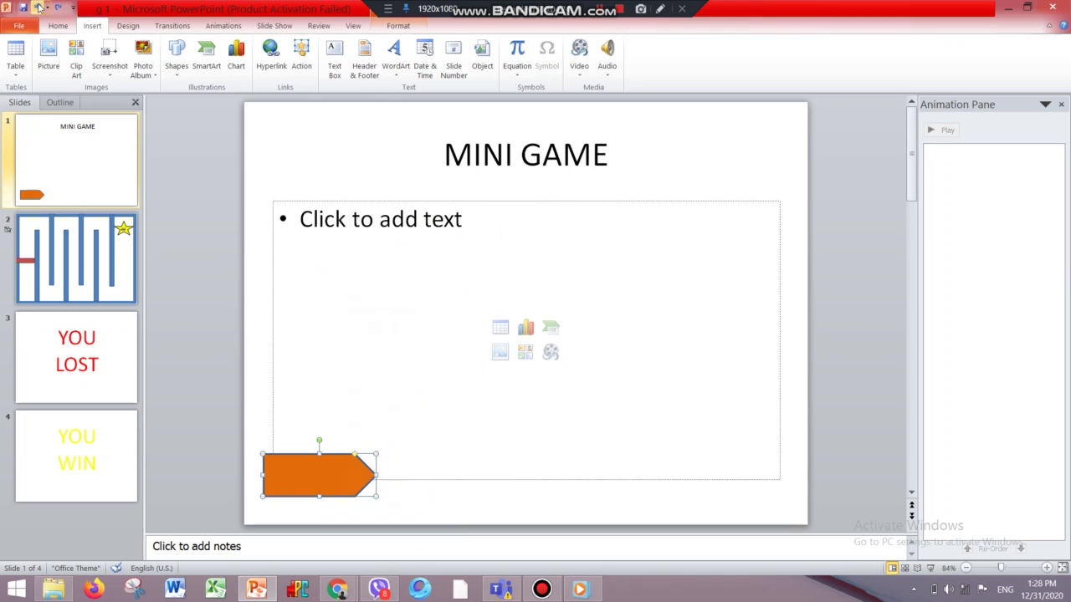
pyautogui.rightClick(314, 473)
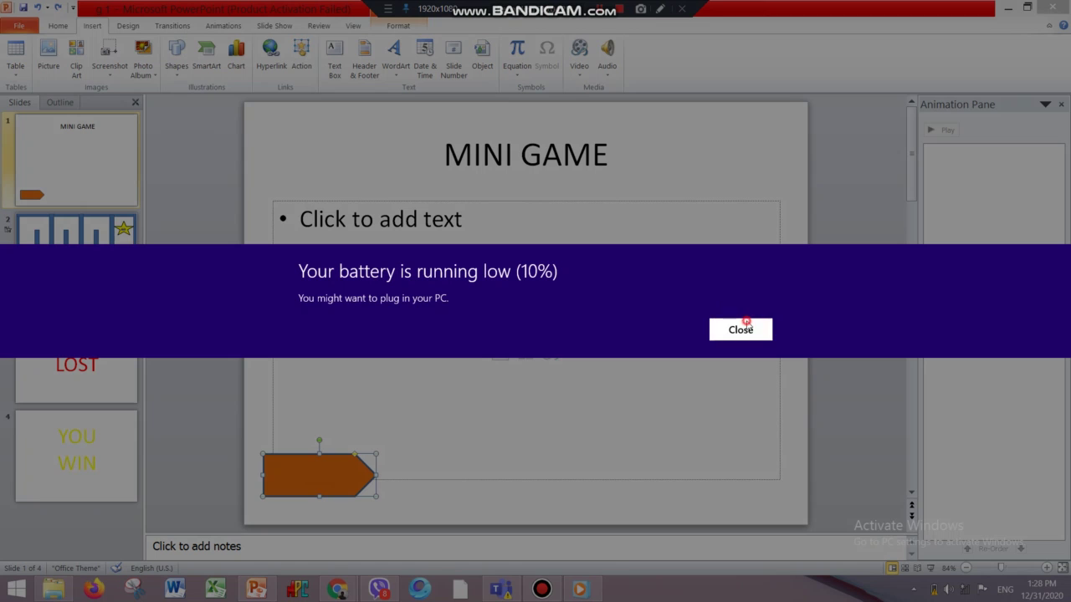
pyautogui.click(739, 328)
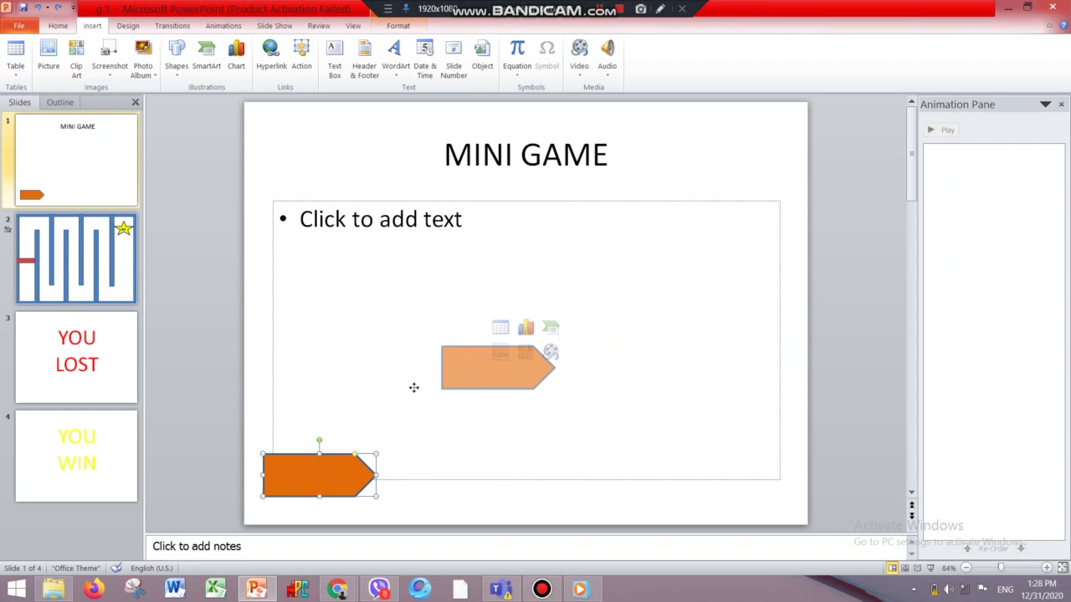
pyautogui.moveTo(707, 314); pyautogui.dragTo(316, 465)
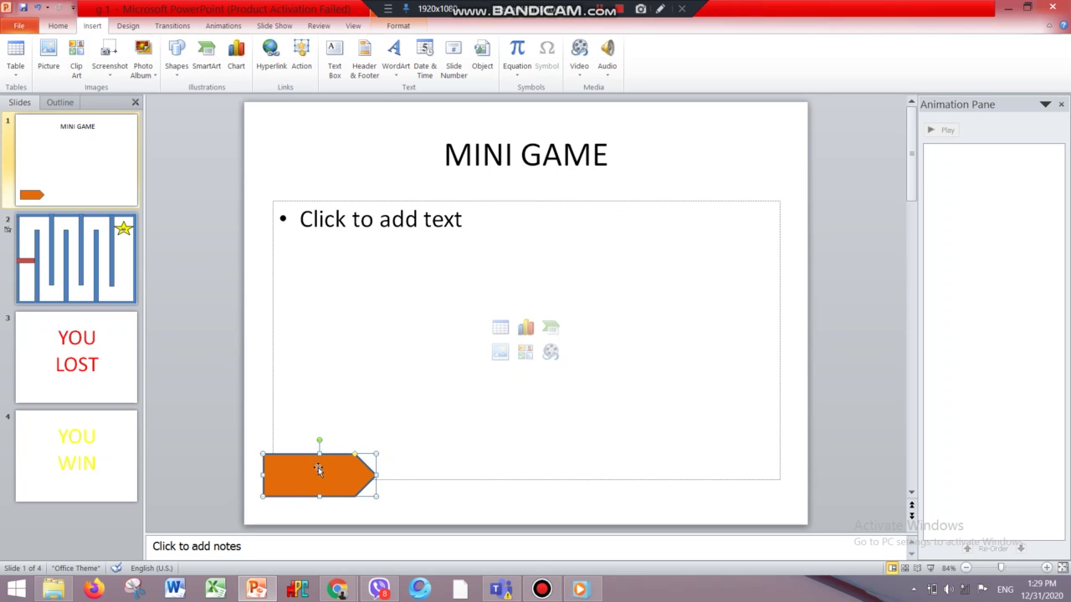
pyautogui.rightClick(320, 475)
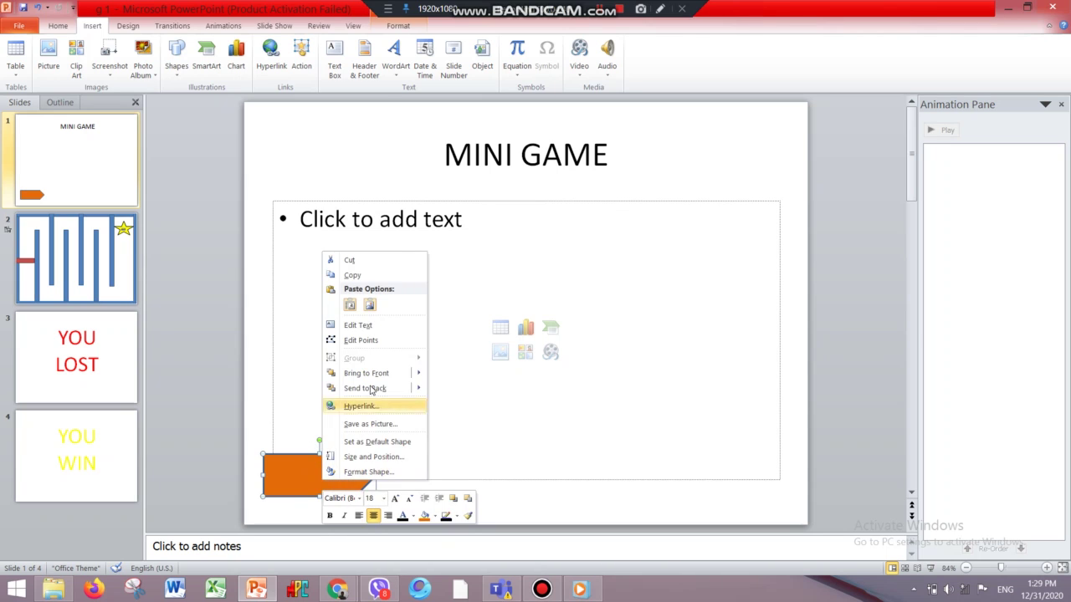
# Label the orange arrow START and bring up its Hyperlink settings
pyautogui.click(354, 327)
pyautogui.write('ST')
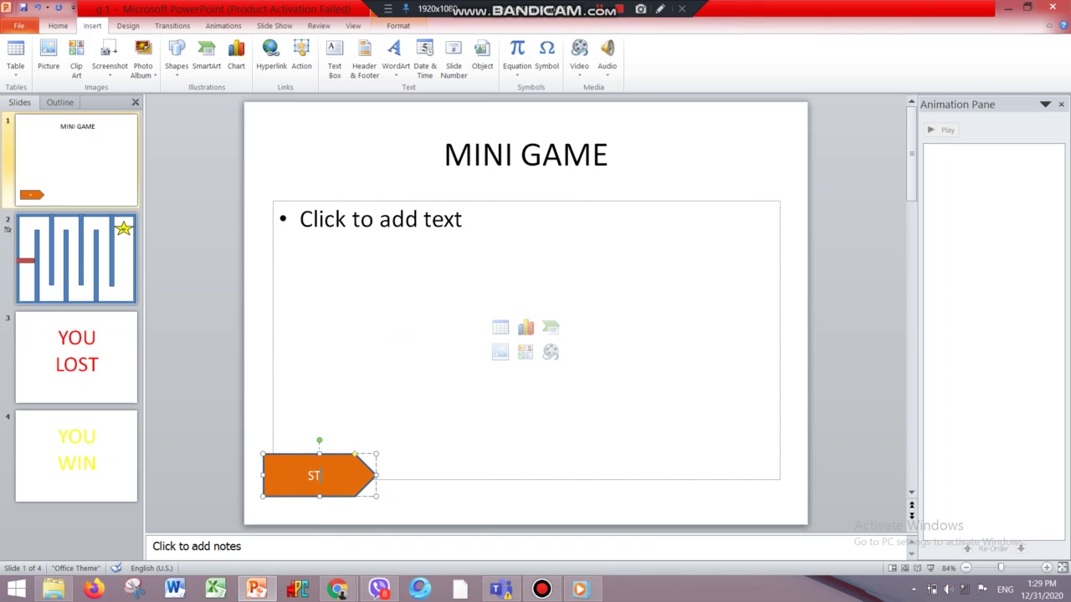
pyautogui.write('ART')
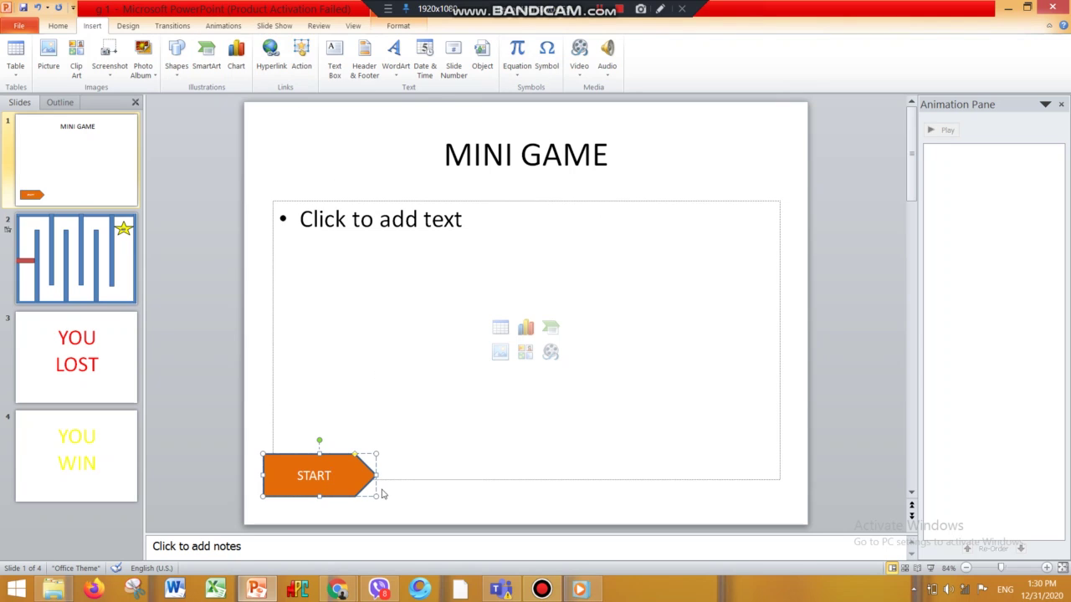
pyautogui.rightClick(358, 475)
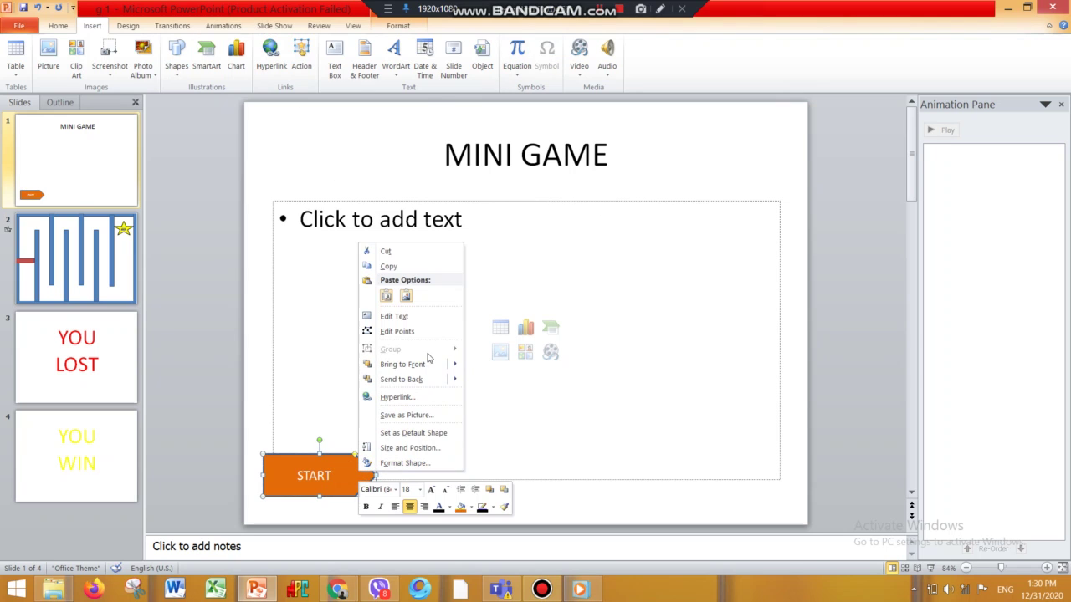
pyautogui.moveTo(423, 379)
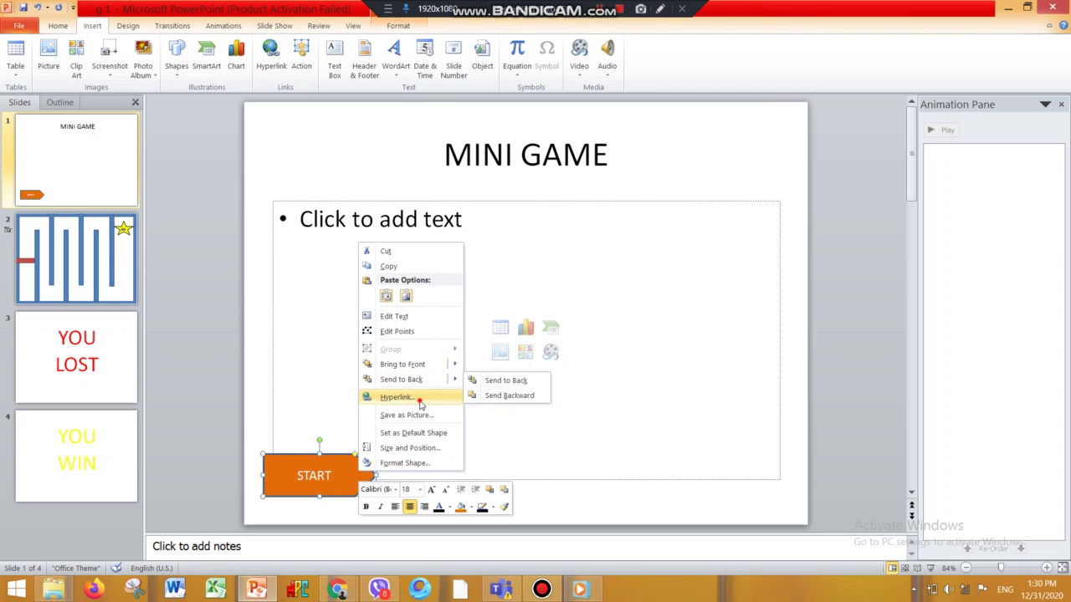
pyautogui.click(421, 398)
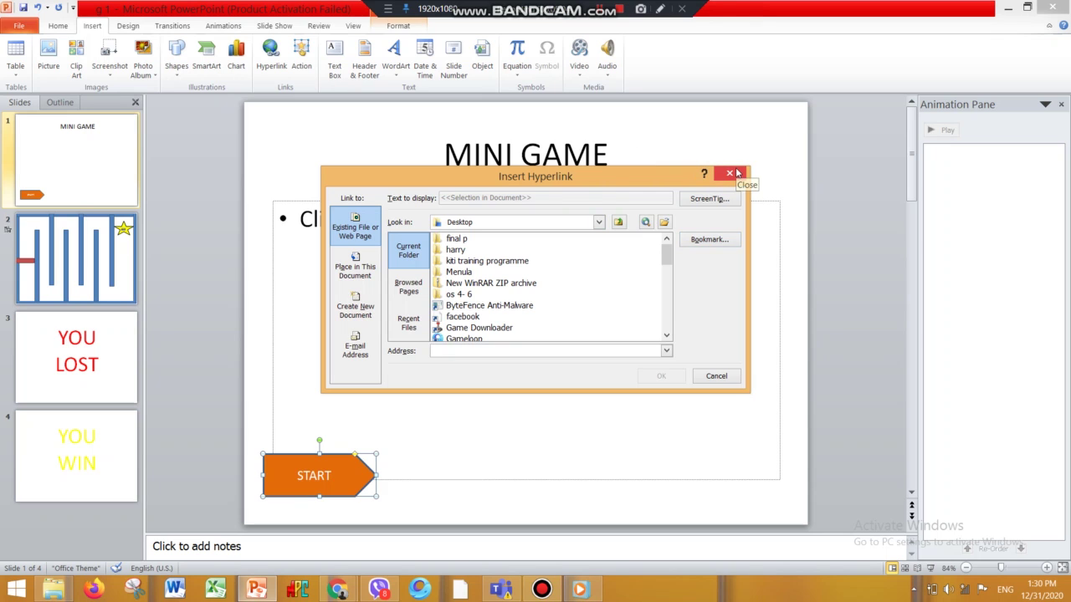
# Give the START arrow an on-click action that hyperlinks to Slide 2, the maze
pyautogui.click(736, 173)
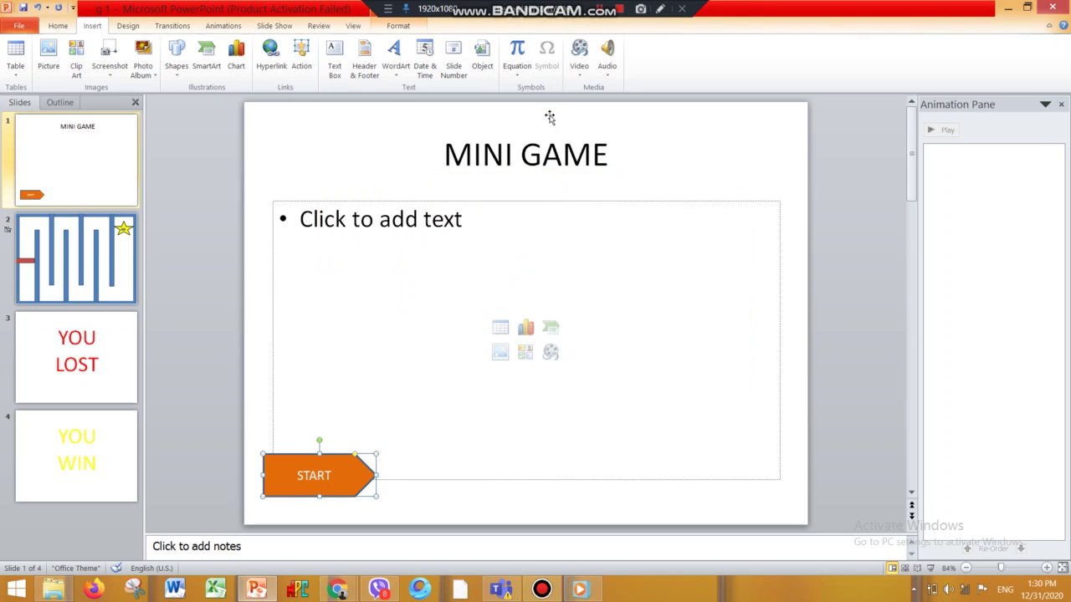
pyautogui.click(302, 59)
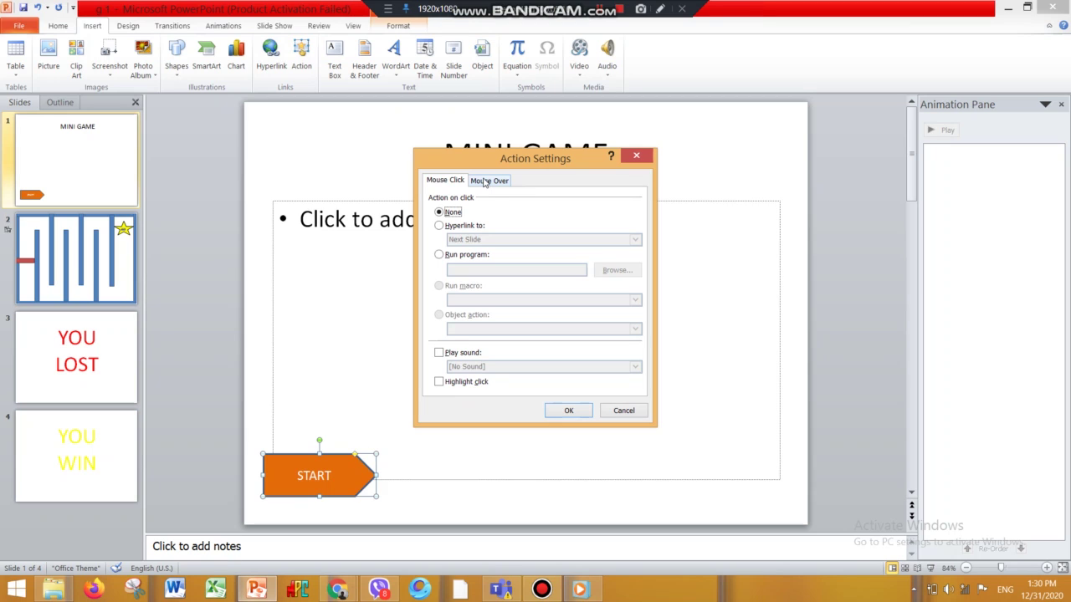
pyautogui.click(484, 182)
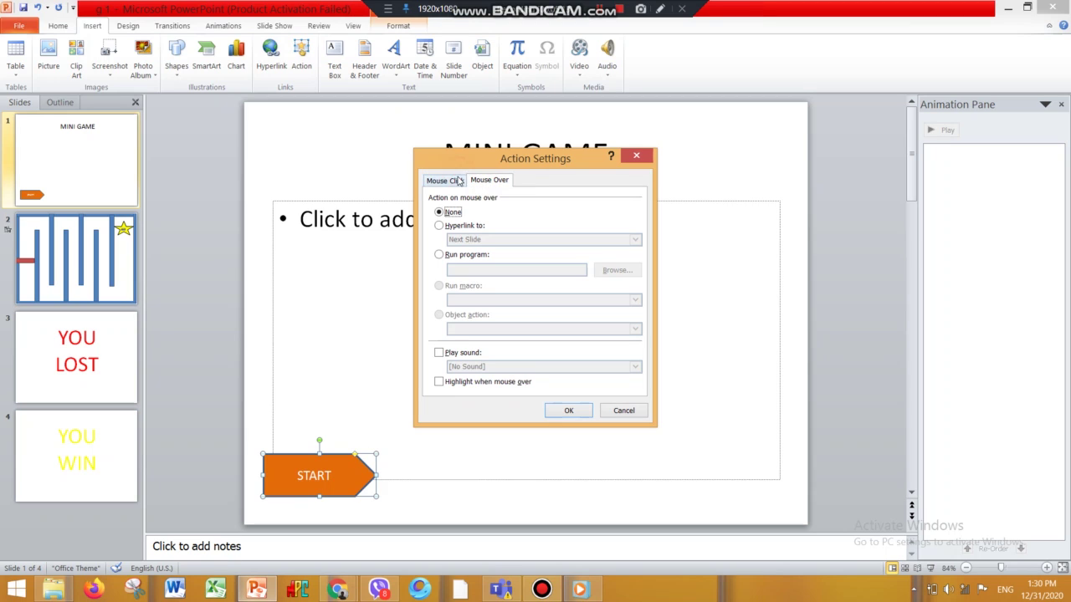
pyautogui.click(452, 180)
pyautogui.click(464, 226)
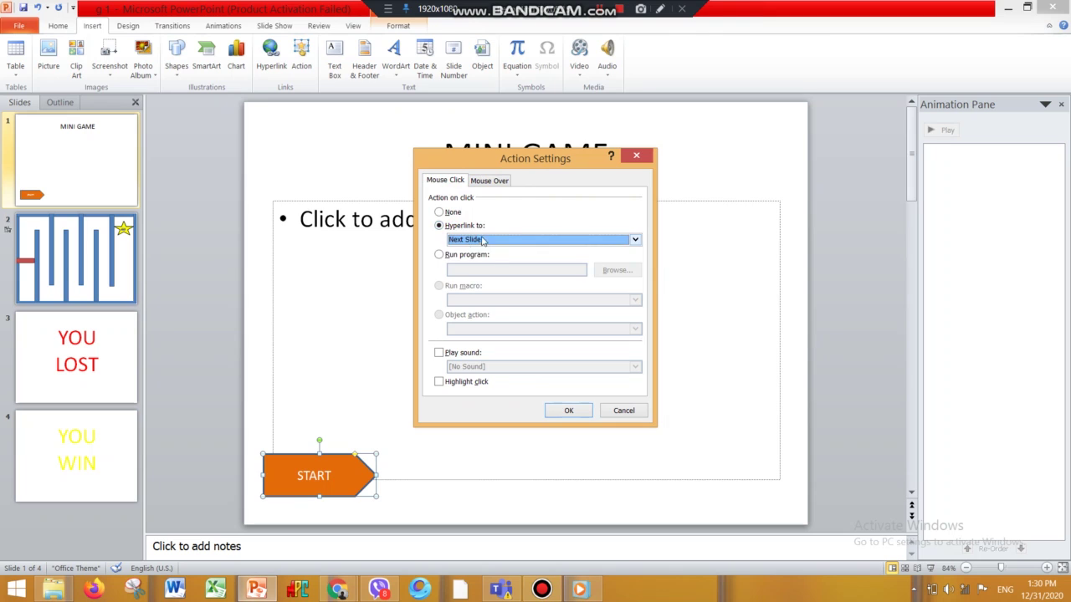
pyautogui.click(482, 241)
pyautogui.click(503, 274)
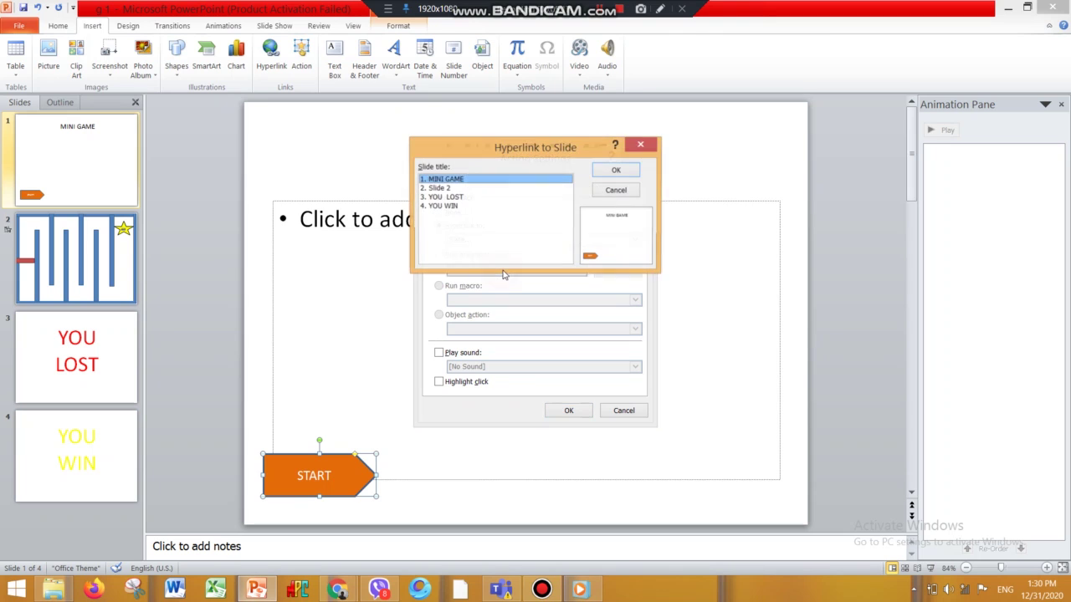
pyautogui.click(490, 189)
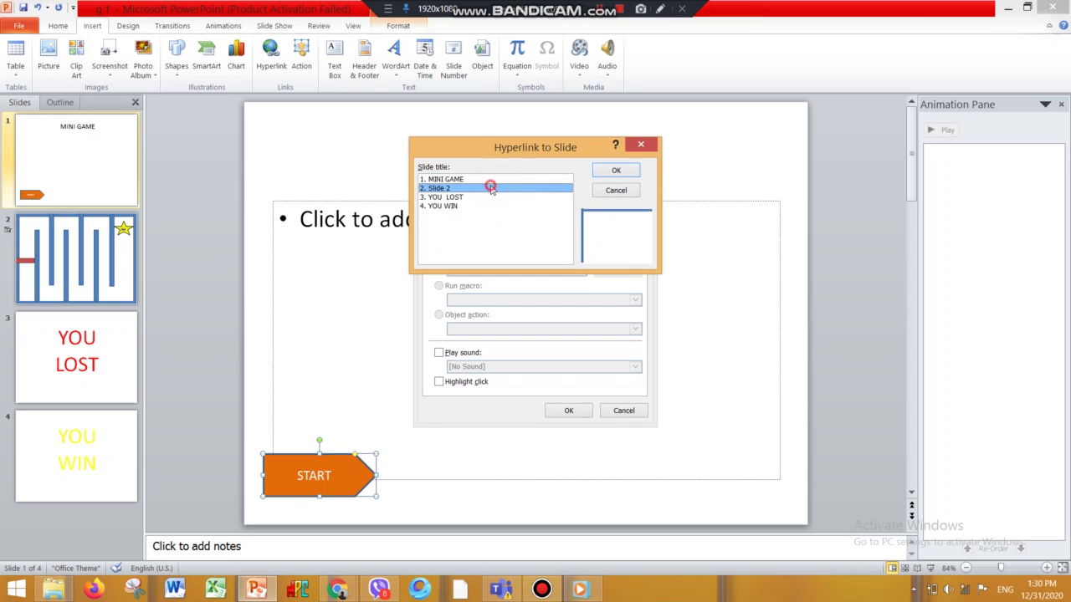
pyautogui.click(618, 171)
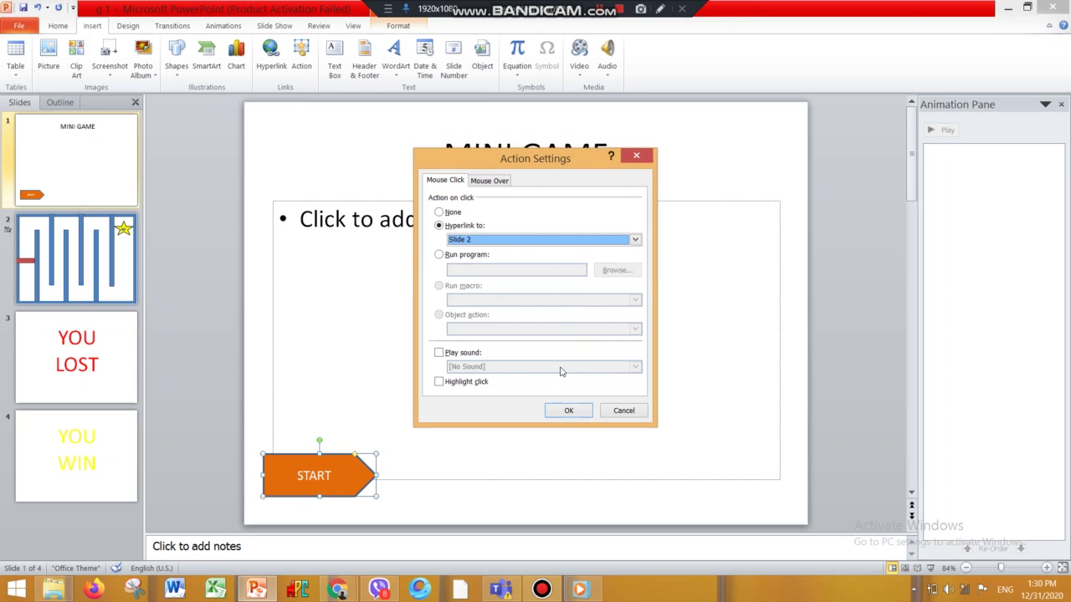
pyautogui.click(566, 414)
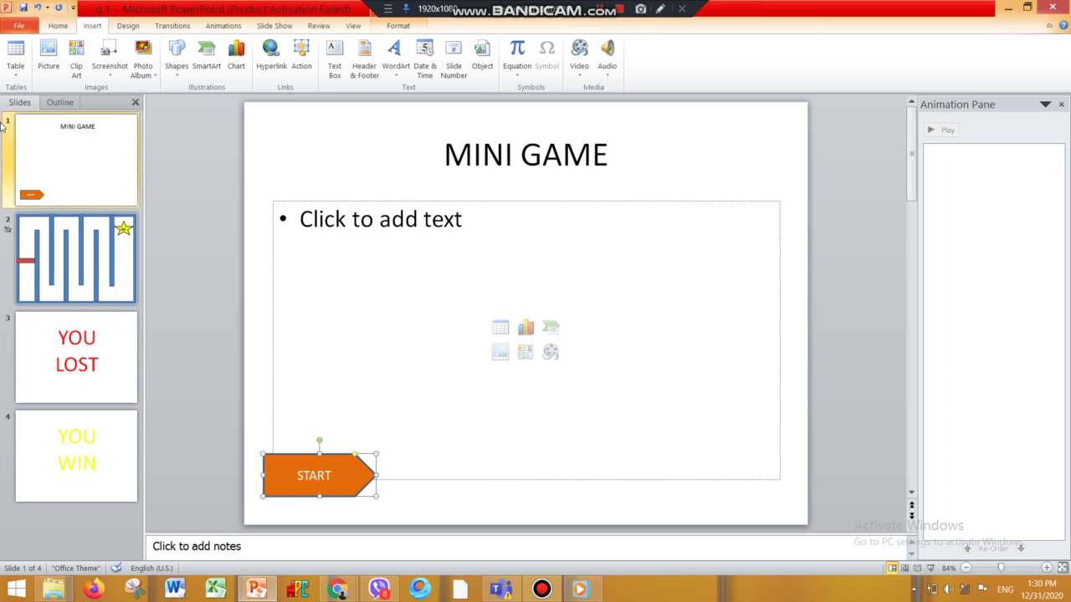
pyautogui.click(117, 439)
# Go to slide 3, YOU LOST, and open the Insert Shapes gallery
pyautogui.click(112, 380)
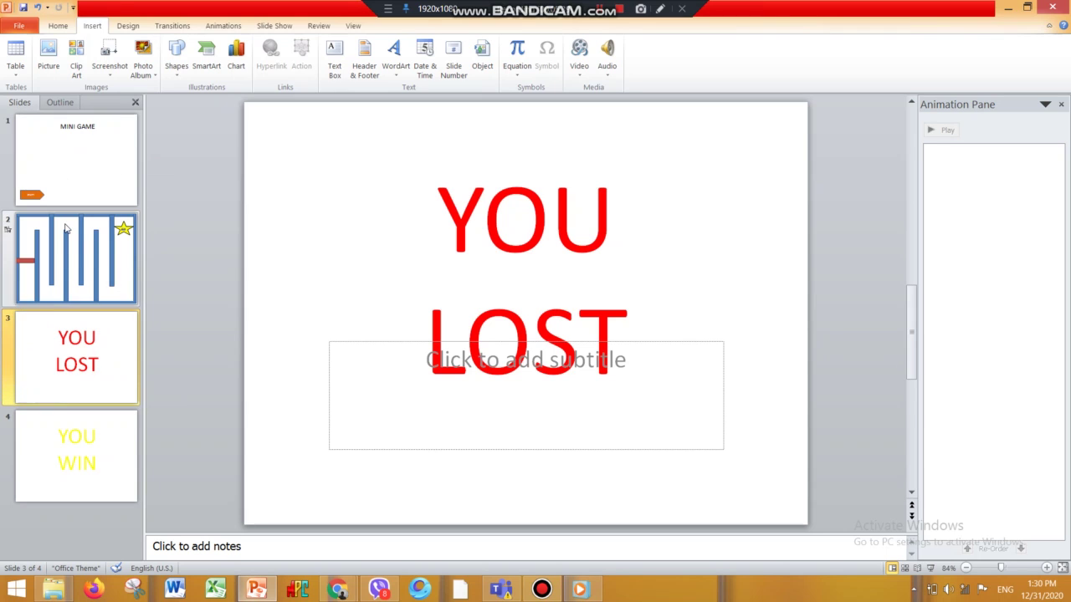
pyautogui.click(176, 59)
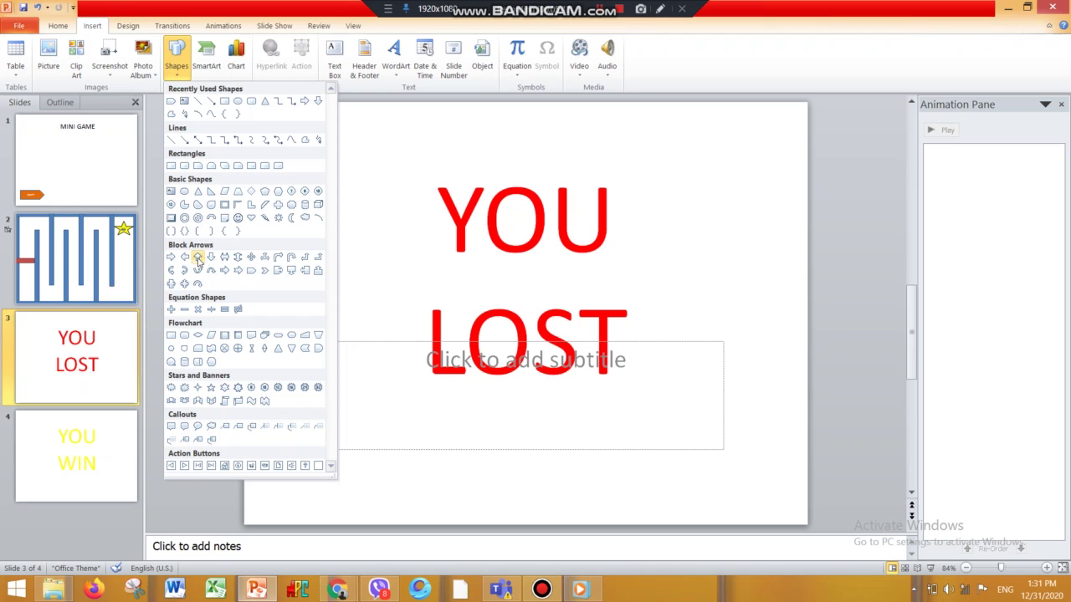
pyautogui.click(773, 121)
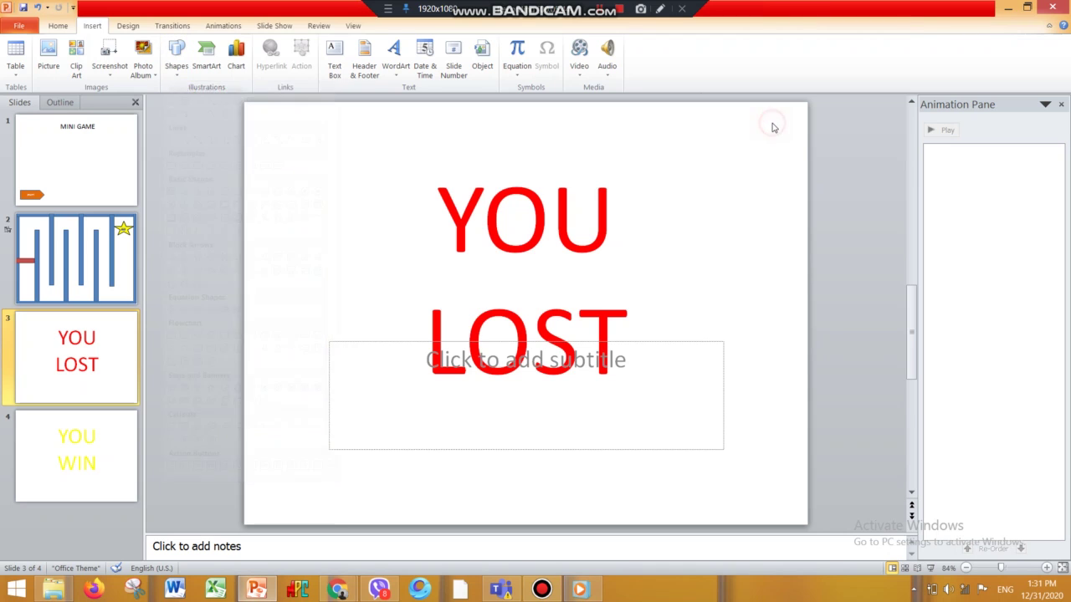
pyautogui.moveTo(776, 127); pyautogui.dragTo(694, 188)
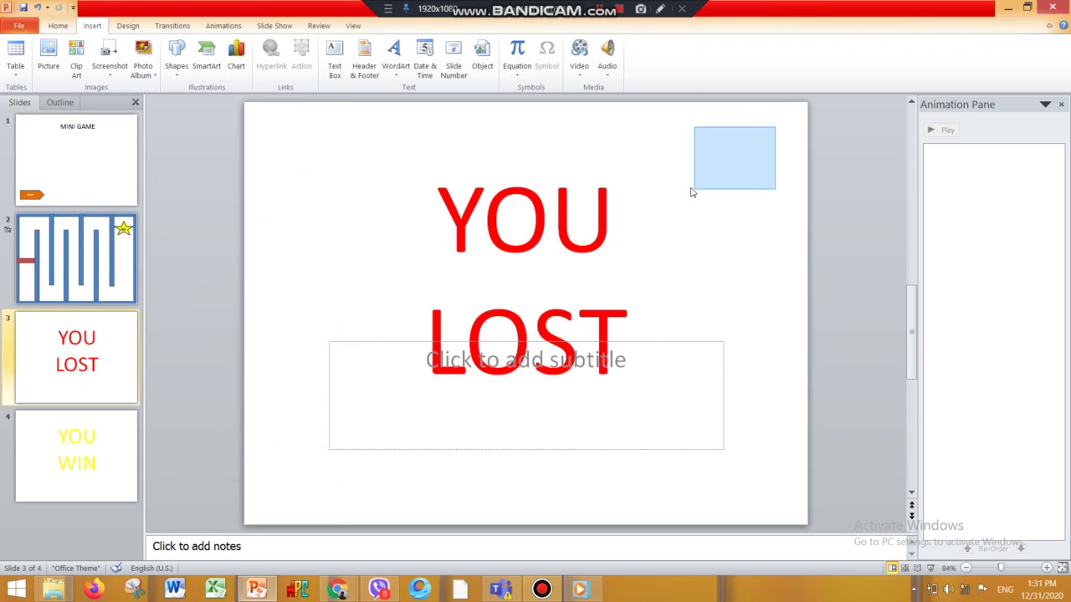
pyautogui.click(177, 59)
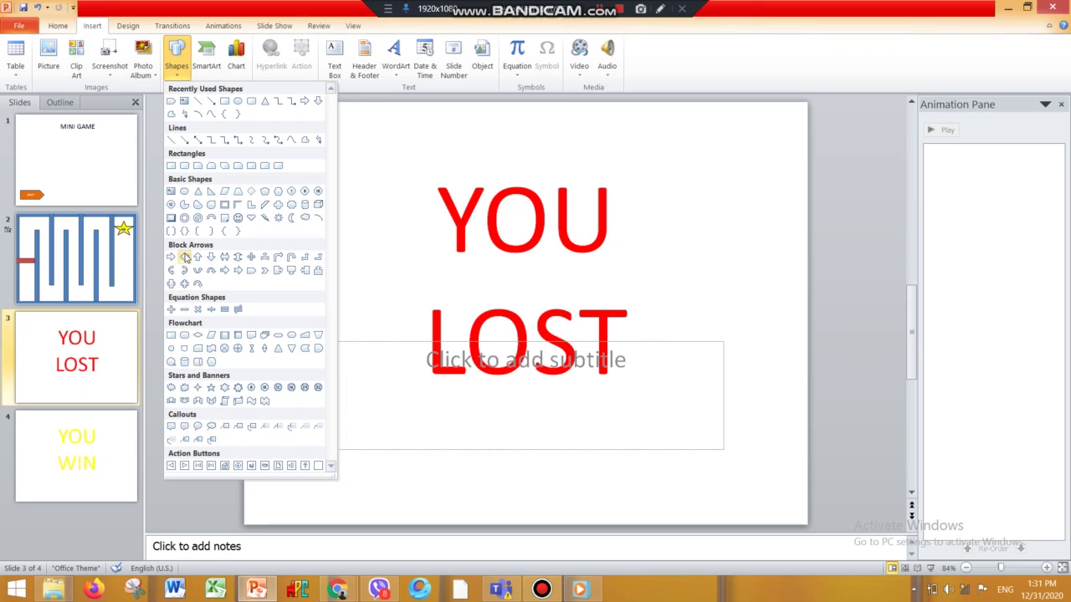
# Draw a Left Arrow shape near the top-right corner of the YOU LOST slide
pyautogui.click(186, 257)
pyautogui.moveTo(752, 125); pyautogui.dragTo(721, 134)
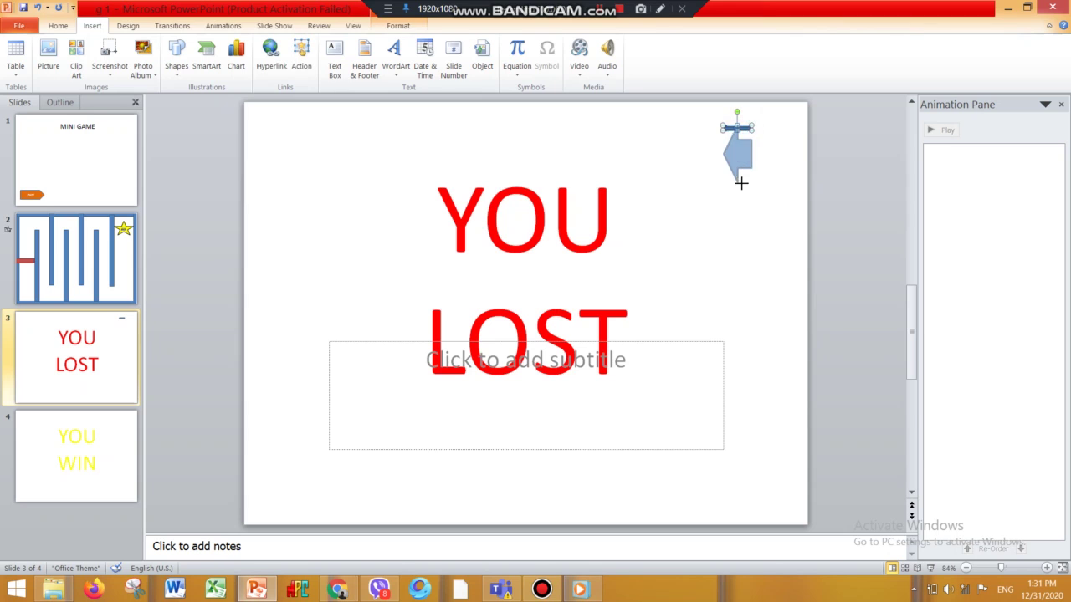
pyautogui.moveTo(736, 129); pyautogui.dragTo(648, 182)
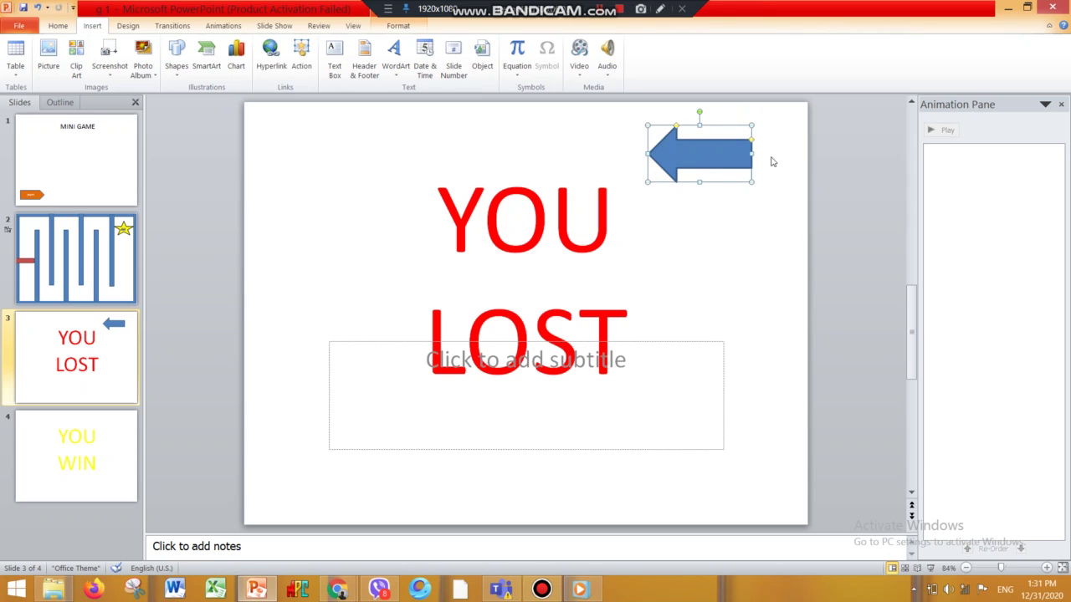
pyautogui.moveTo(750, 151)
pyautogui.mouseDown()
pyautogui.moveTo(774, 153)
pyautogui.moveTo(727, 144)
pyautogui.mouseUp()
pyautogui.rightClick(727, 154)
pyautogui.click(728, 153)
# Fill the arrow aqua and start typing its label, reaching 'MAIN M'
pyautogui.rightClick(734, 146)
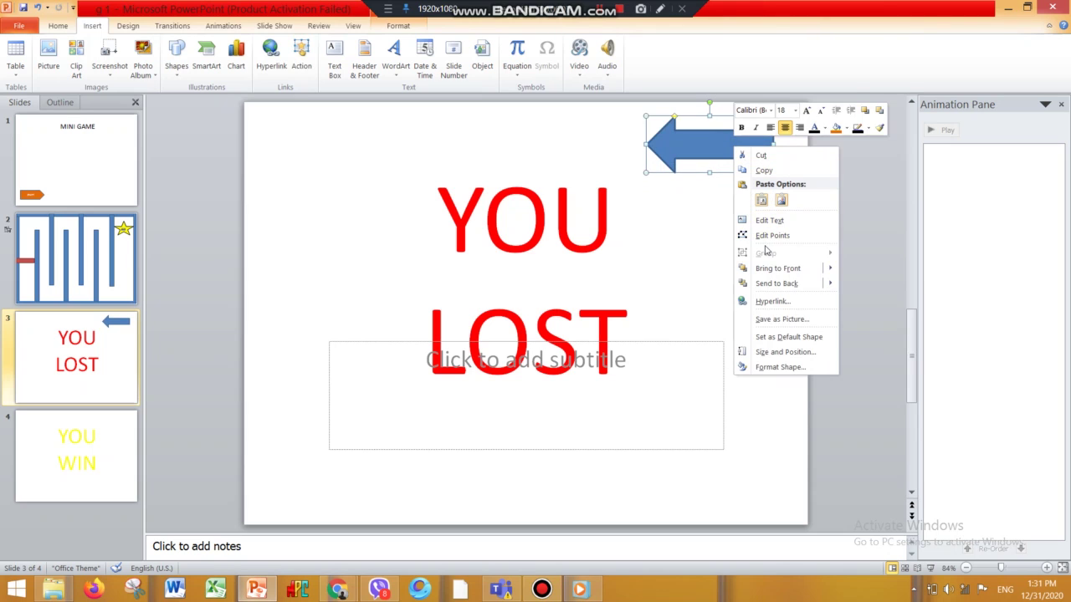
pyautogui.click(846, 127)
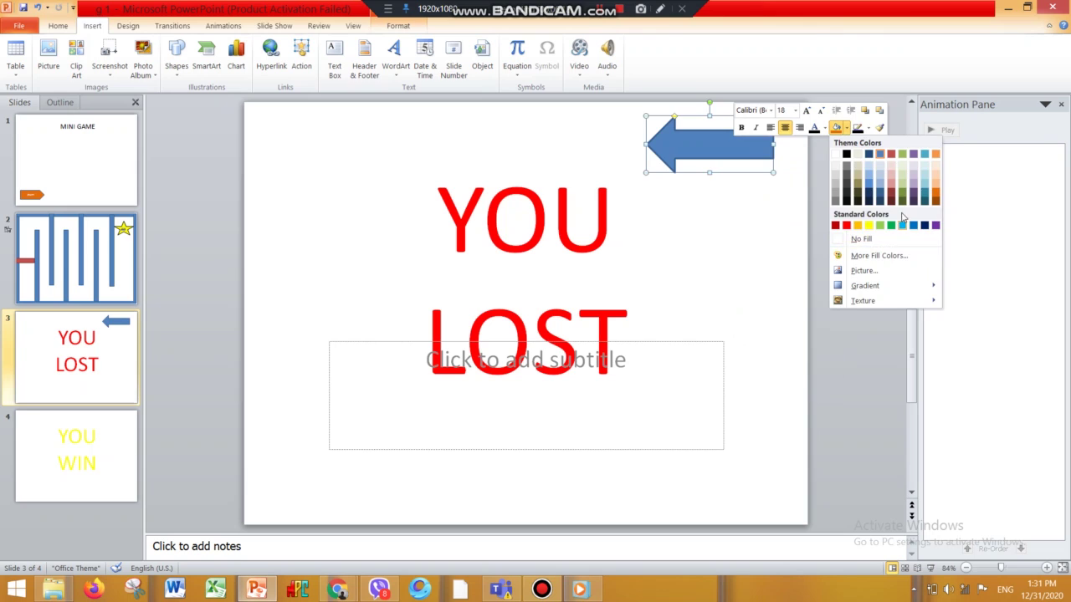
pyautogui.click(902, 200)
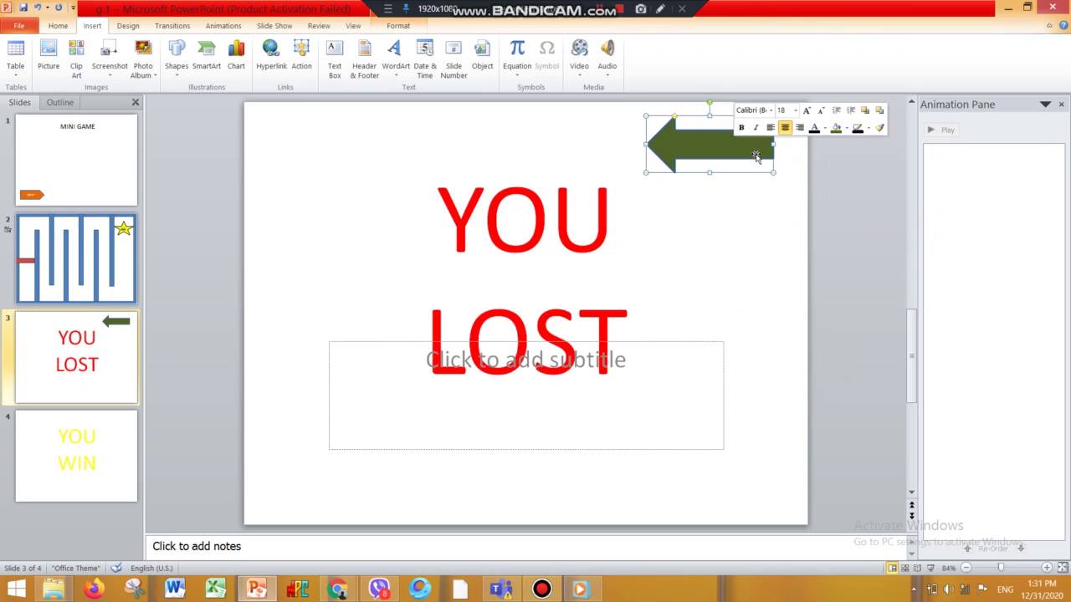
pyautogui.click(845, 128)
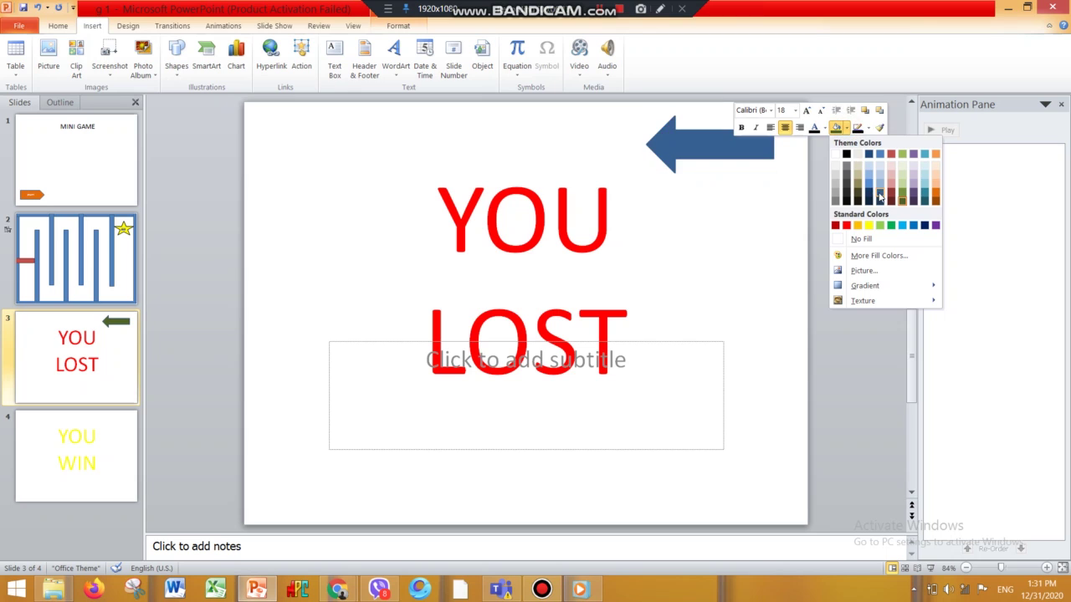
pyautogui.click(923, 155)
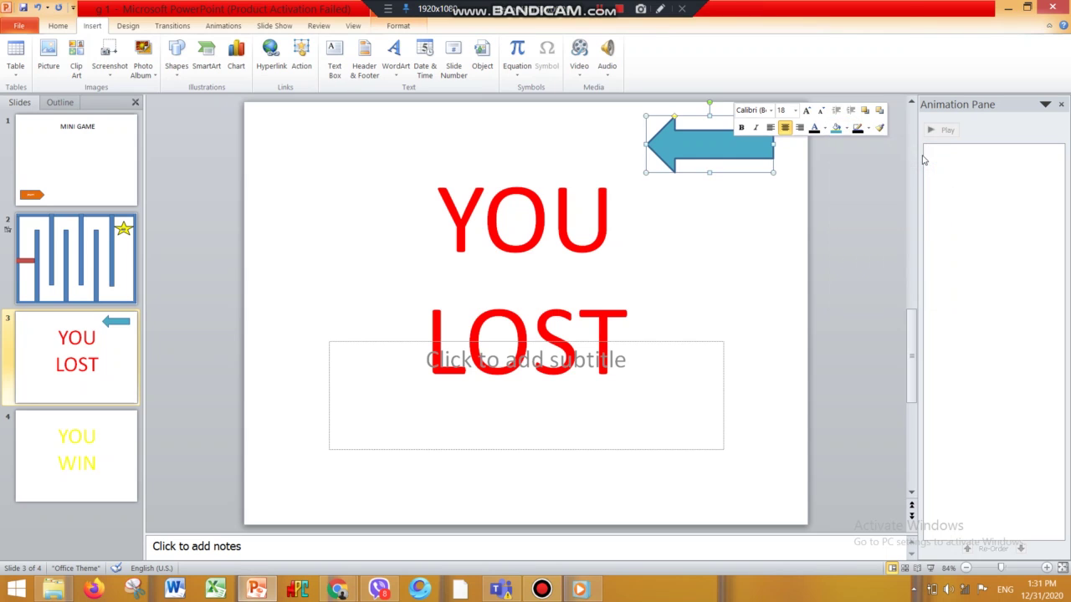
pyautogui.rightClick(708, 142)
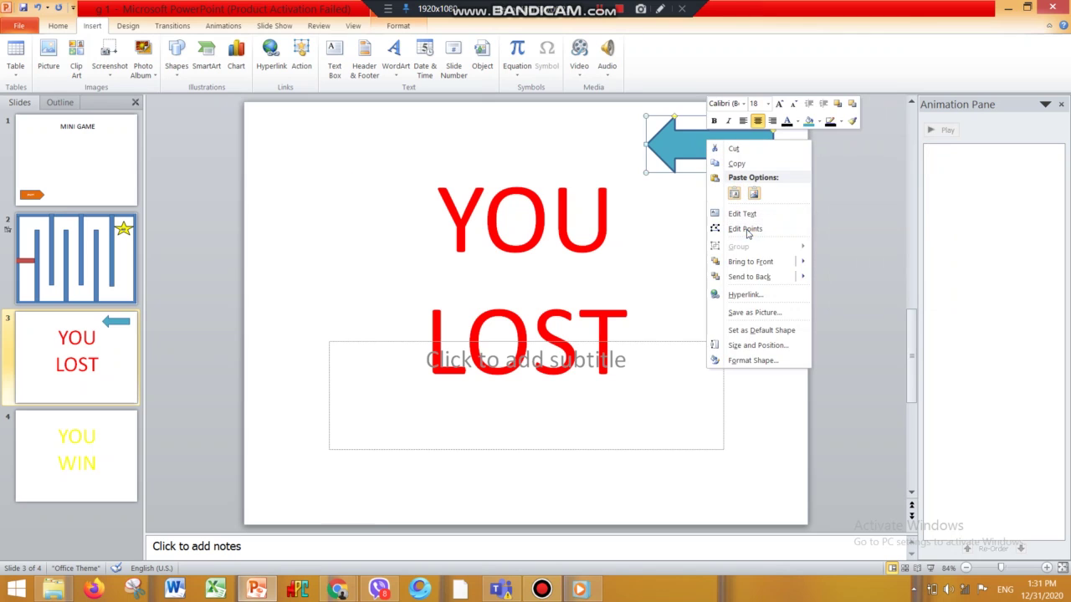
pyautogui.click(746, 215)
pyautogui.click(654, 149)
pyautogui.write('MAIN ME')
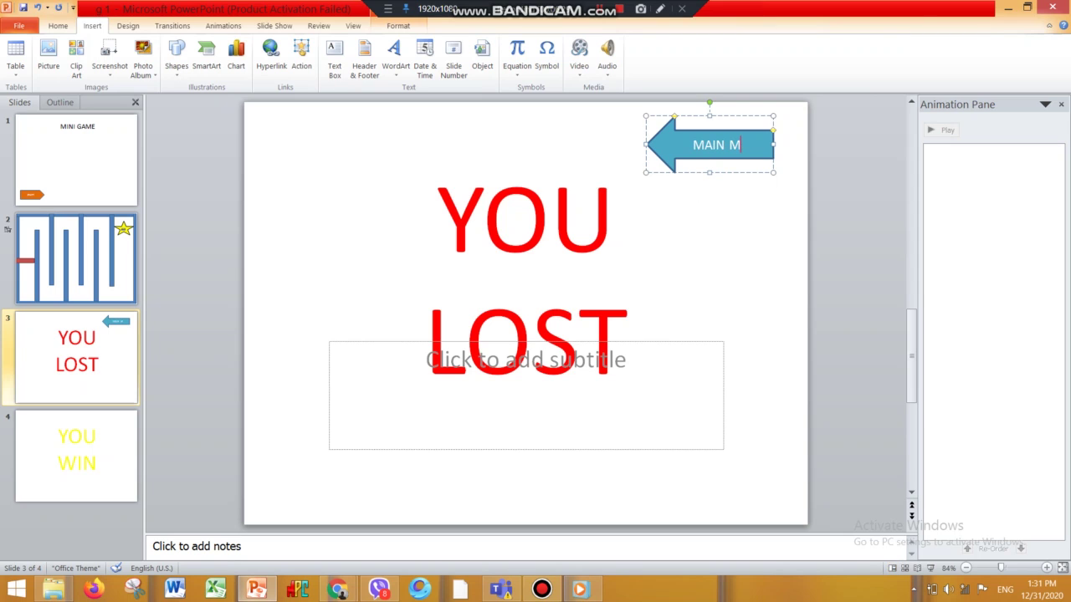
# Complete the 'MAIN MENU' label and hyperlink the arrow to slide 1, MINI GAME
pyautogui.write('NU')
pyautogui.click(301, 58)
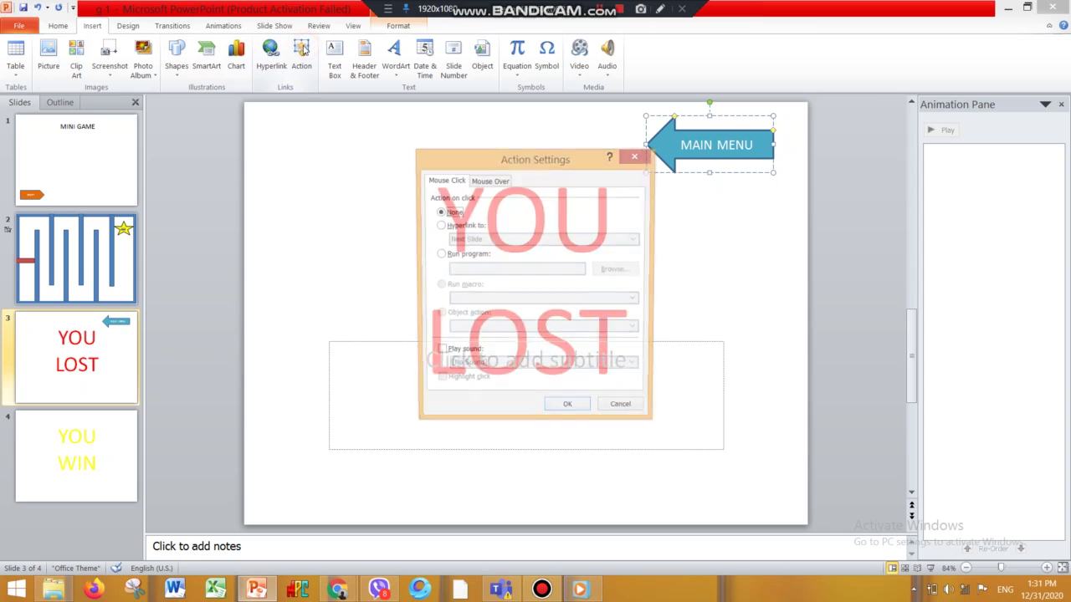
pyautogui.click(482, 226)
pyautogui.click(522, 241)
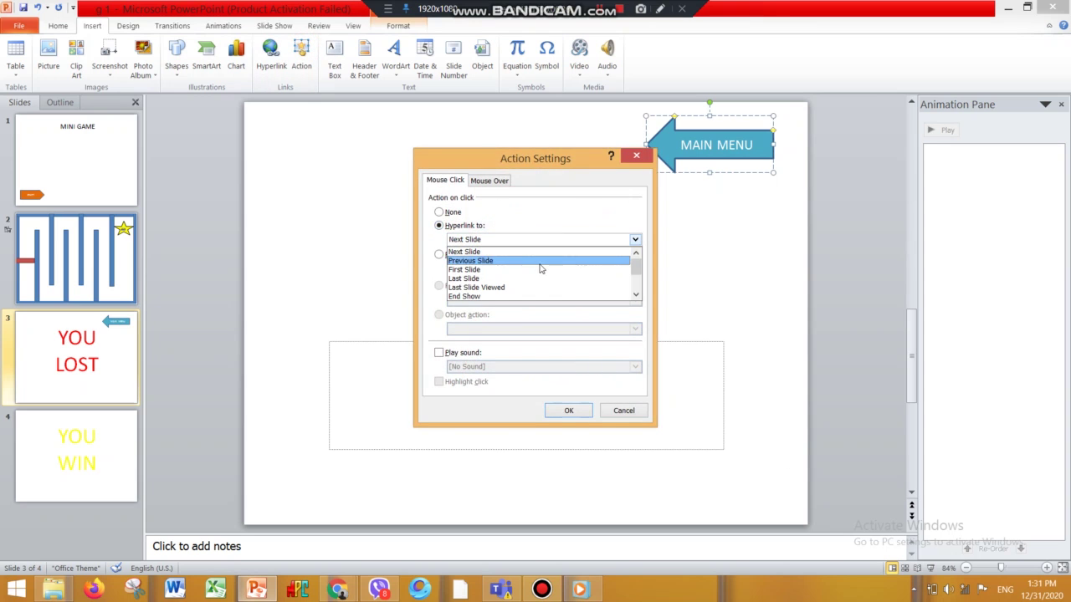
pyautogui.scroll(-2, 545, 281)
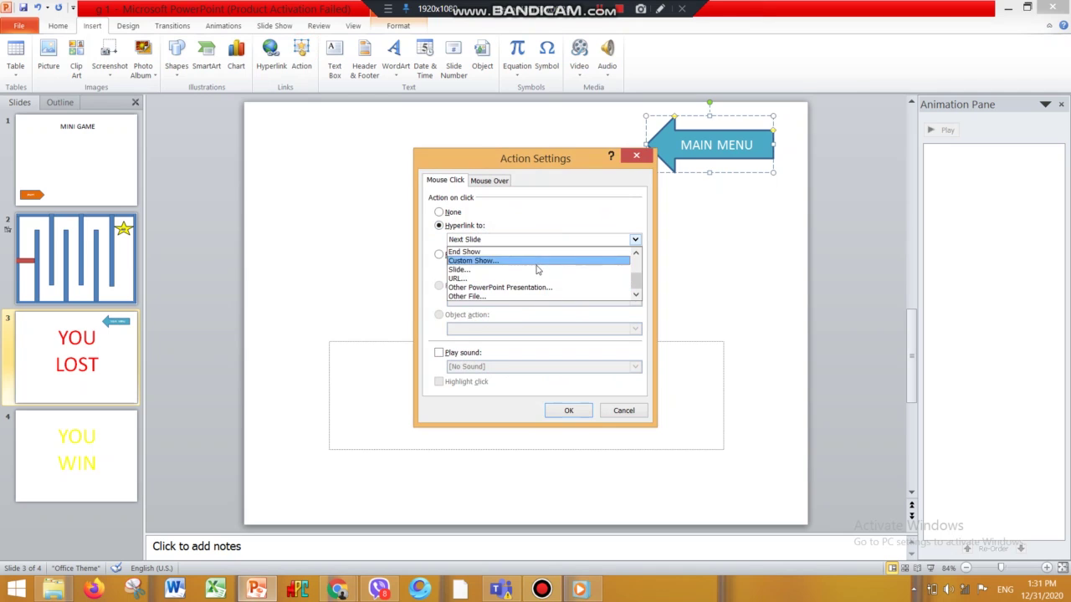
pyautogui.click(540, 276)
pyautogui.click(495, 197)
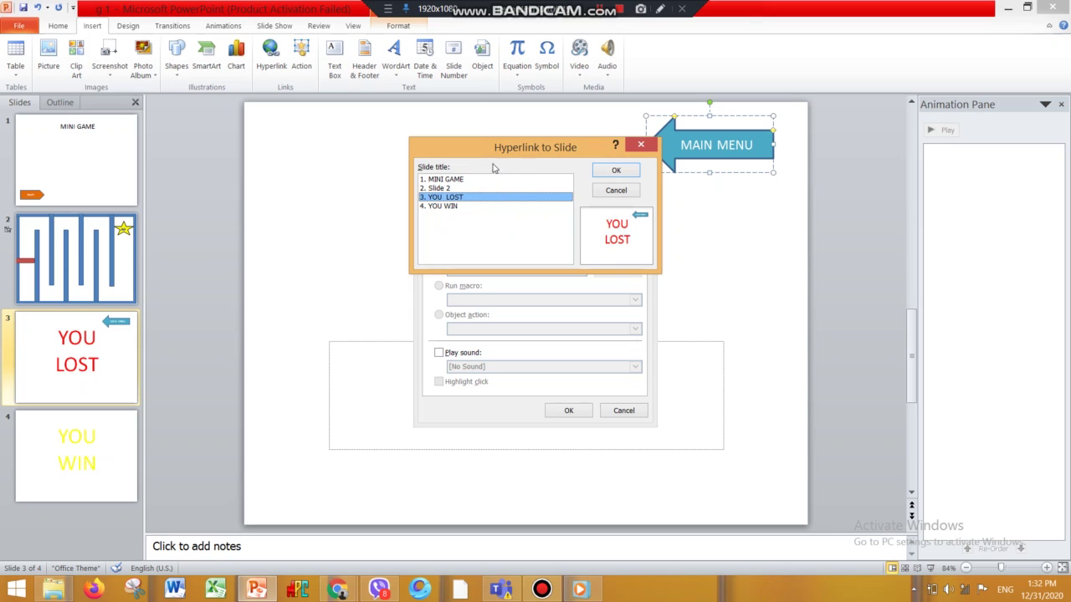
pyautogui.click(494, 179)
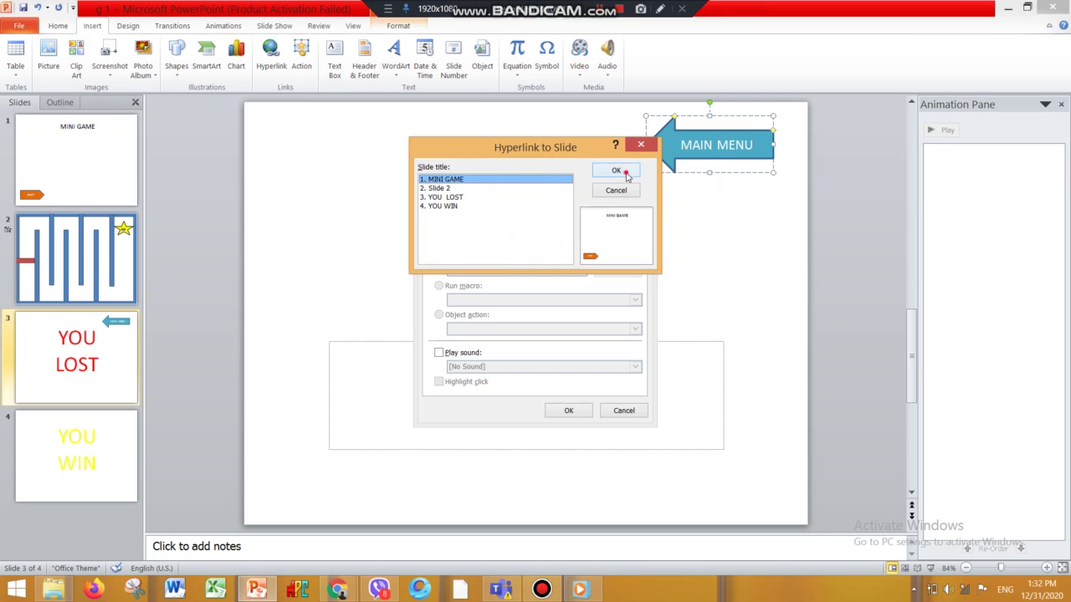
pyautogui.click(625, 172)
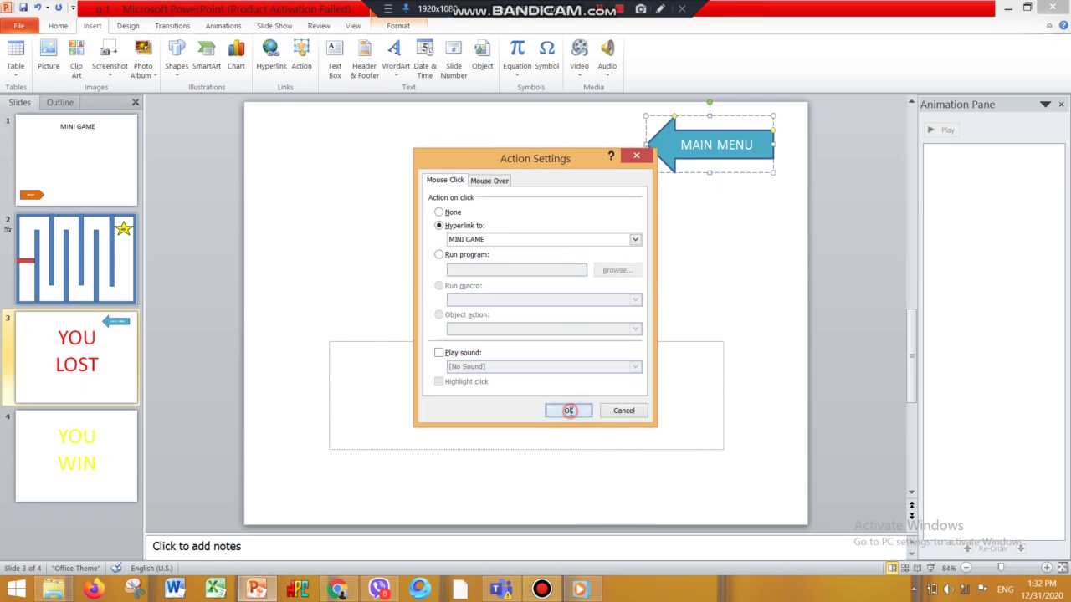
pyautogui.click(569, 410)
pyautogui.rightClick(679, 154)
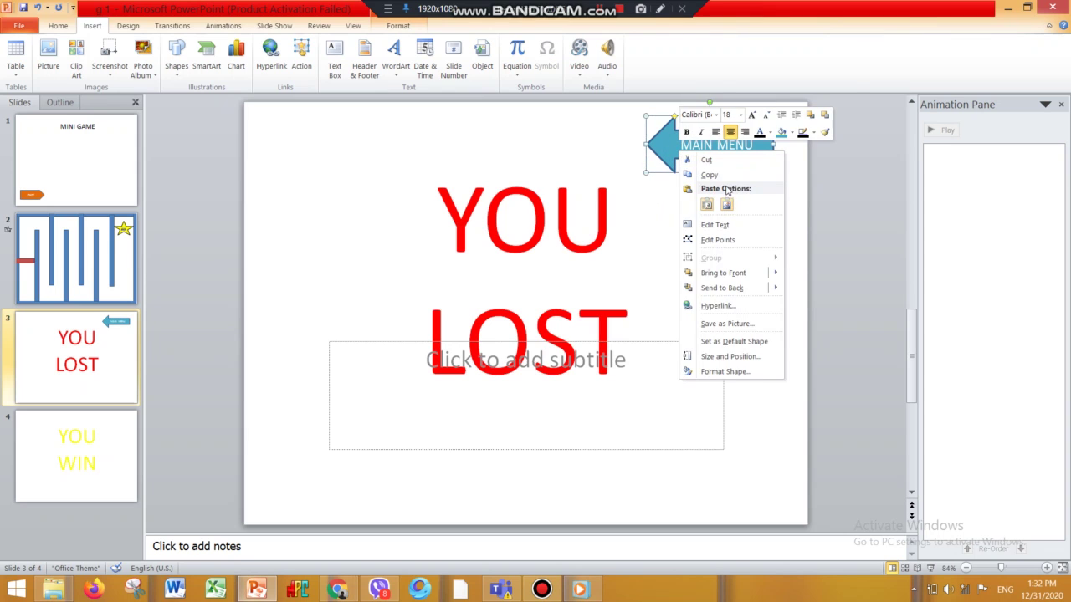
# Copy the MAIN MENU arrow and paste it onto the YOU WIN slide
pyautogui.click(708, 174)
pyautogui.click(63, 447)
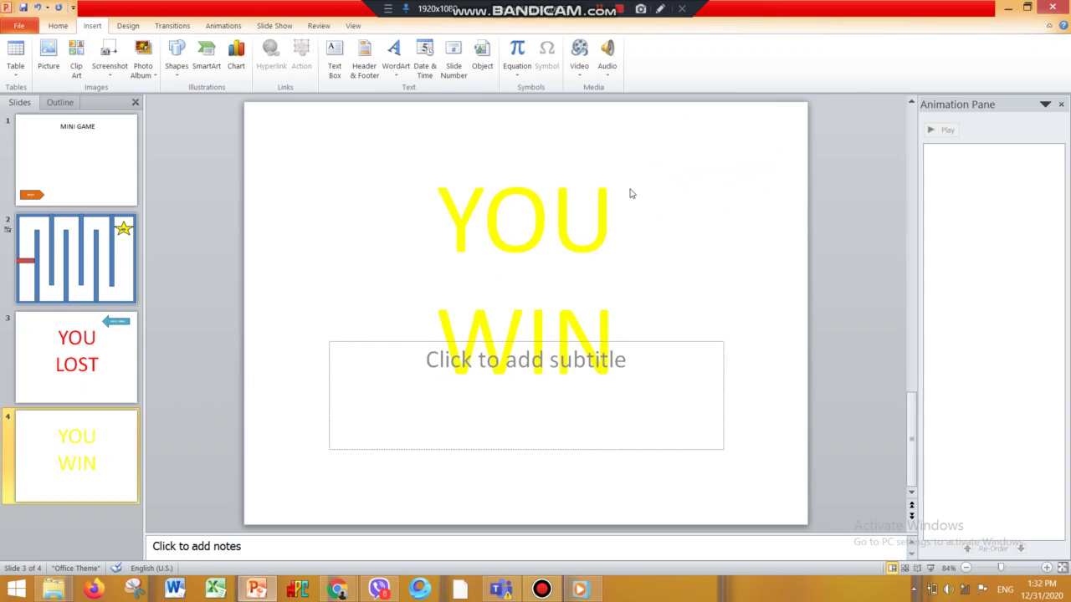
pyautogui.rightClick(700, 132)
pyautogui.click(726, 185)
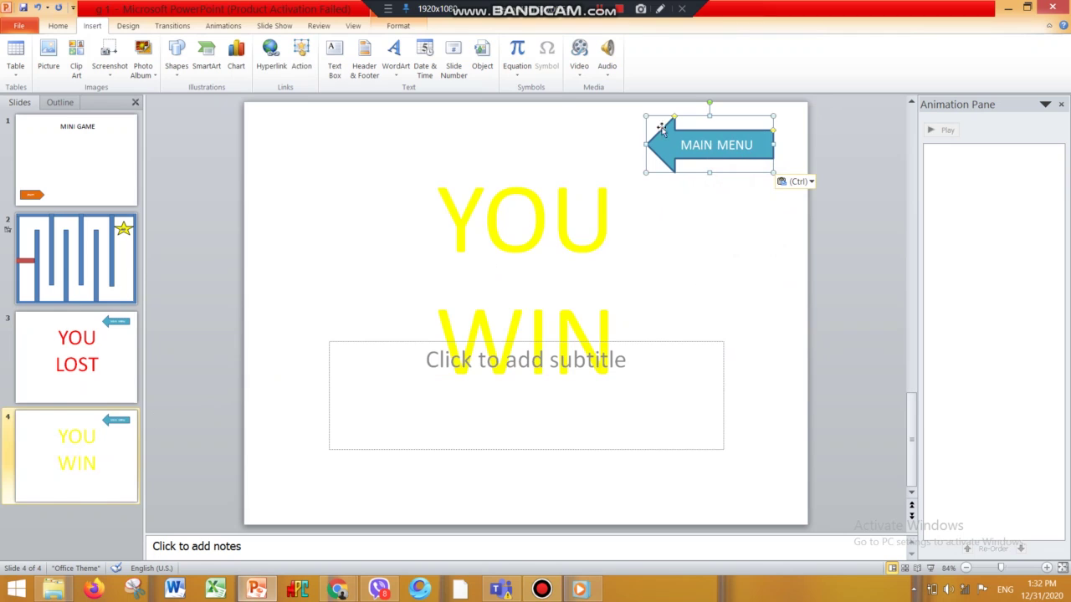
# Hyperlink the pasted arrow to the MINI GAME slide, then reselect the YOU LOST arrow
pyautogui.click(303, 66)
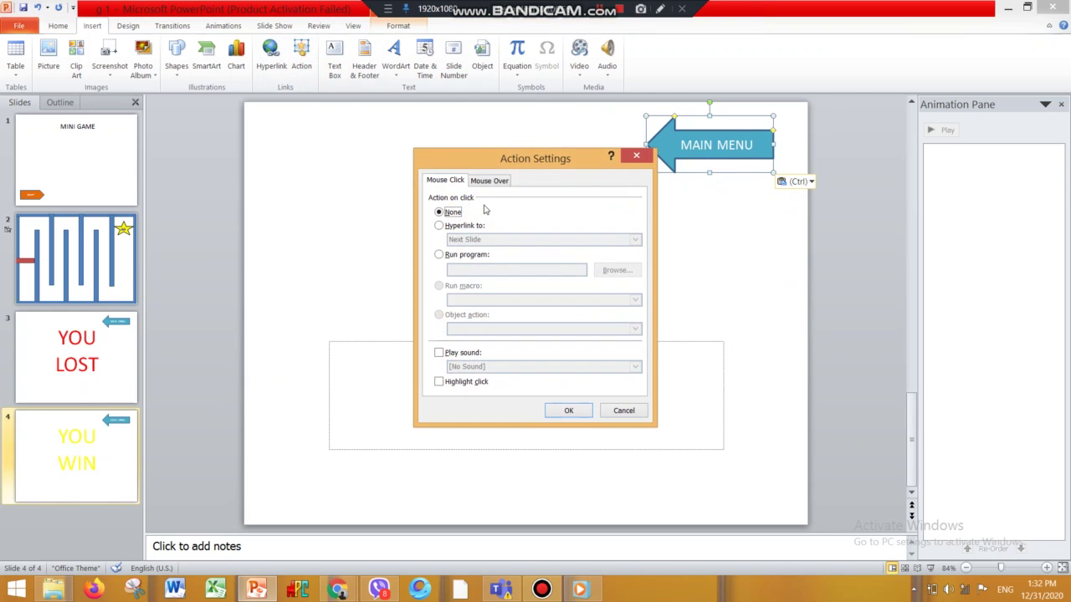
pyautogui.click(92, 374)
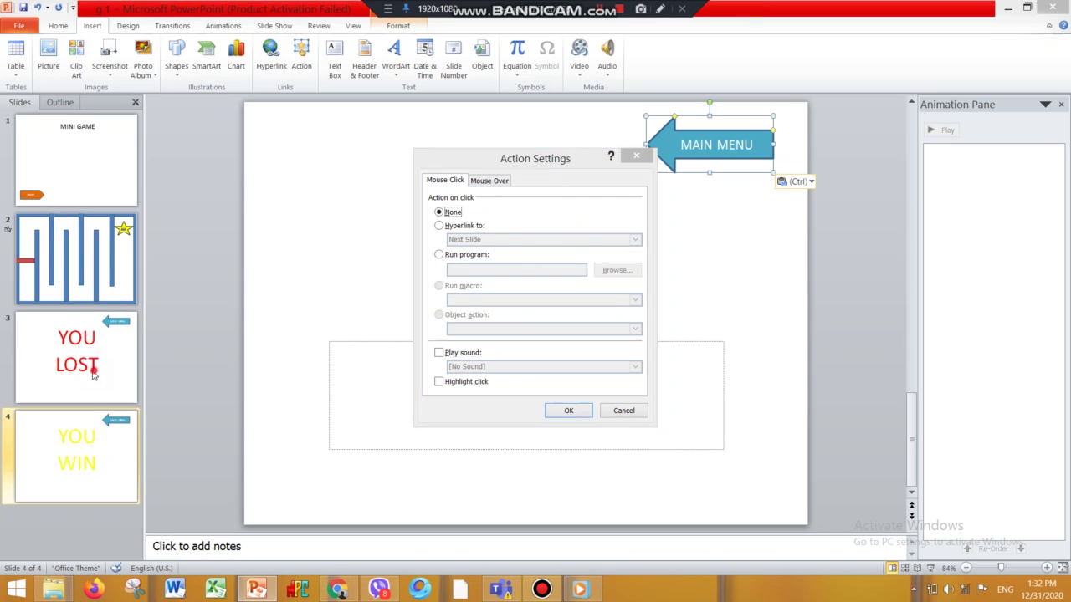
pyautogui.click(466, 226)
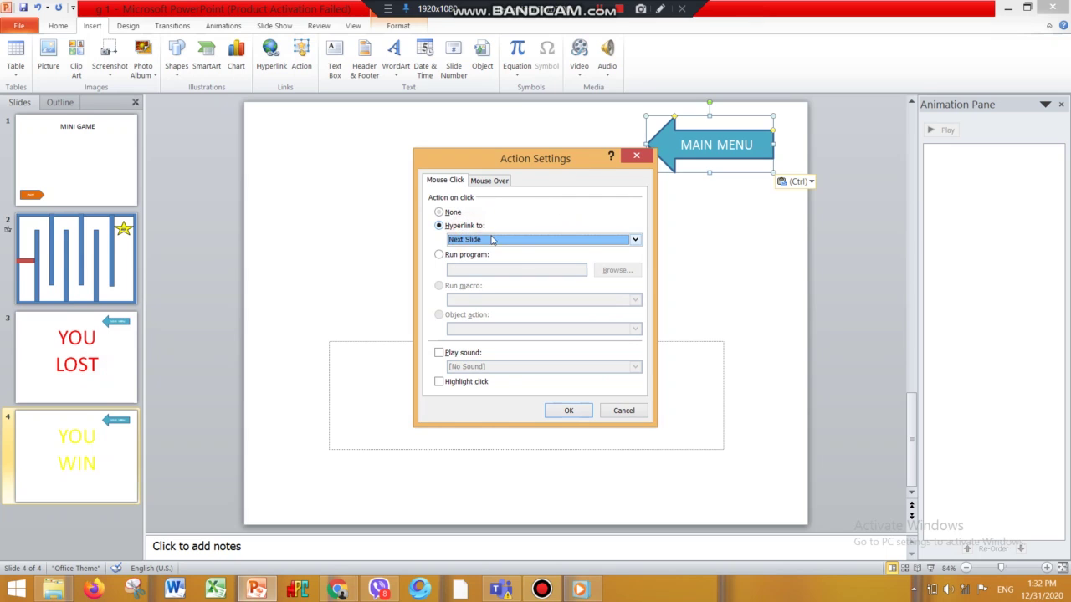
pyautogui.click(494, 239)
pyautogui.scroll(-3, 522, 288)
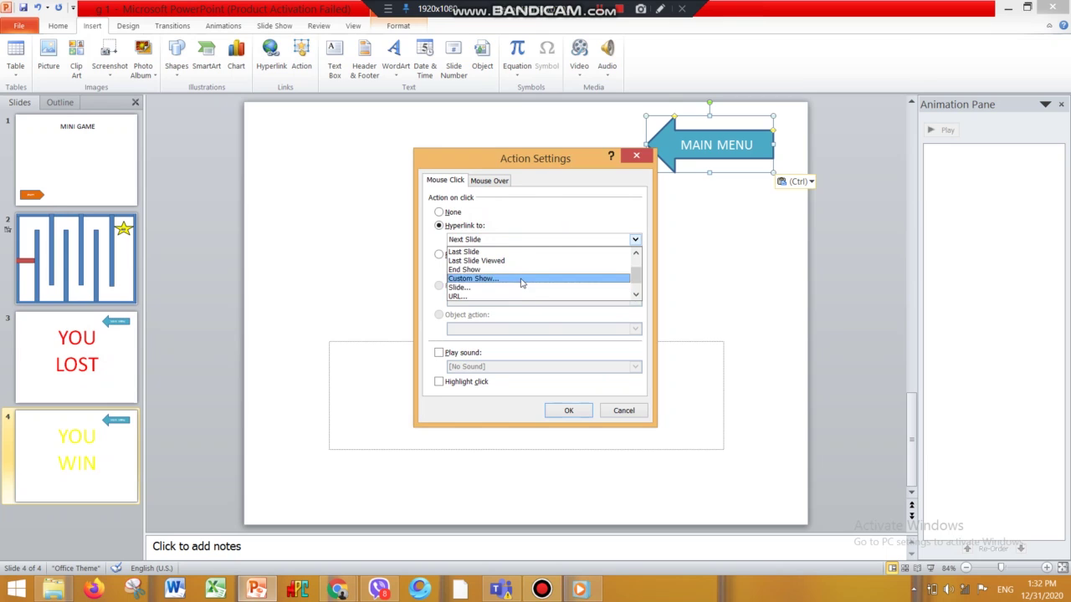
pyautogui.click(522, 287)
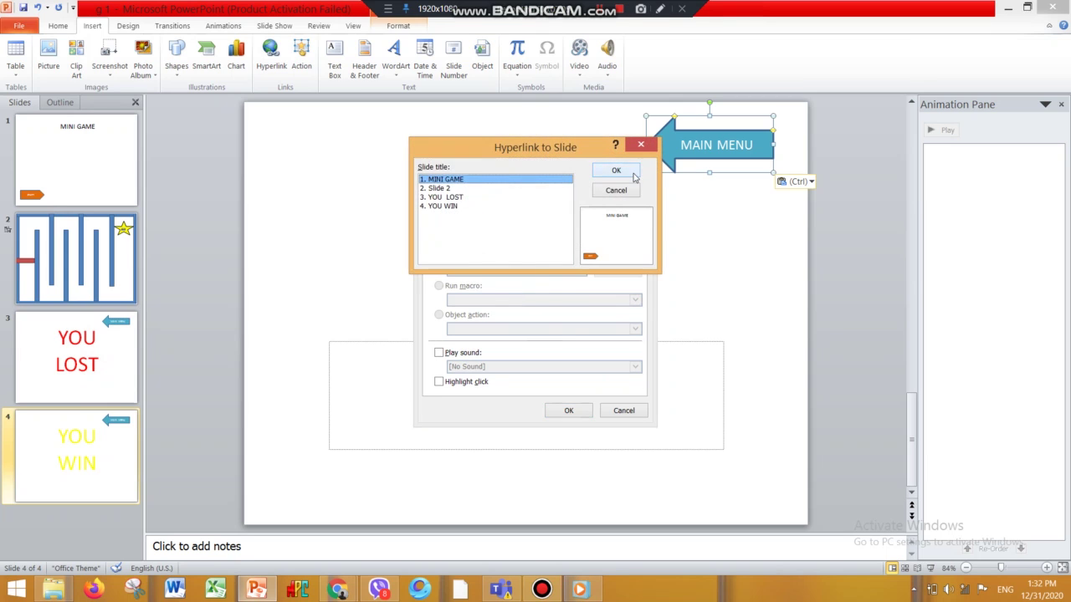
pyautogui.click(633, 174)
pyautogui.click(573, 410)
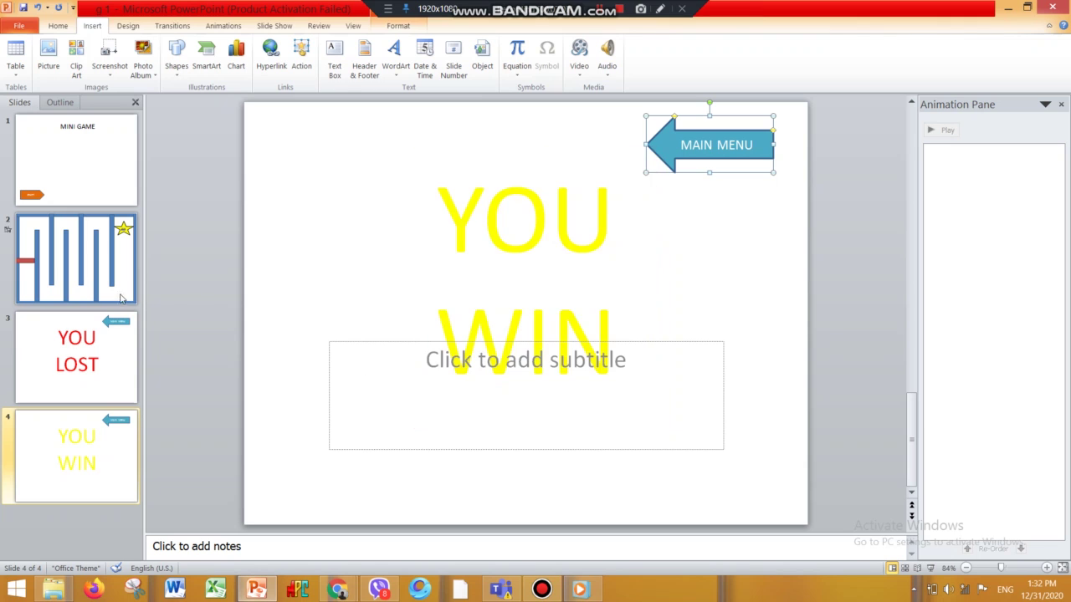
pyautogui.click(94, 332)
pyautogui.click(711, 129)
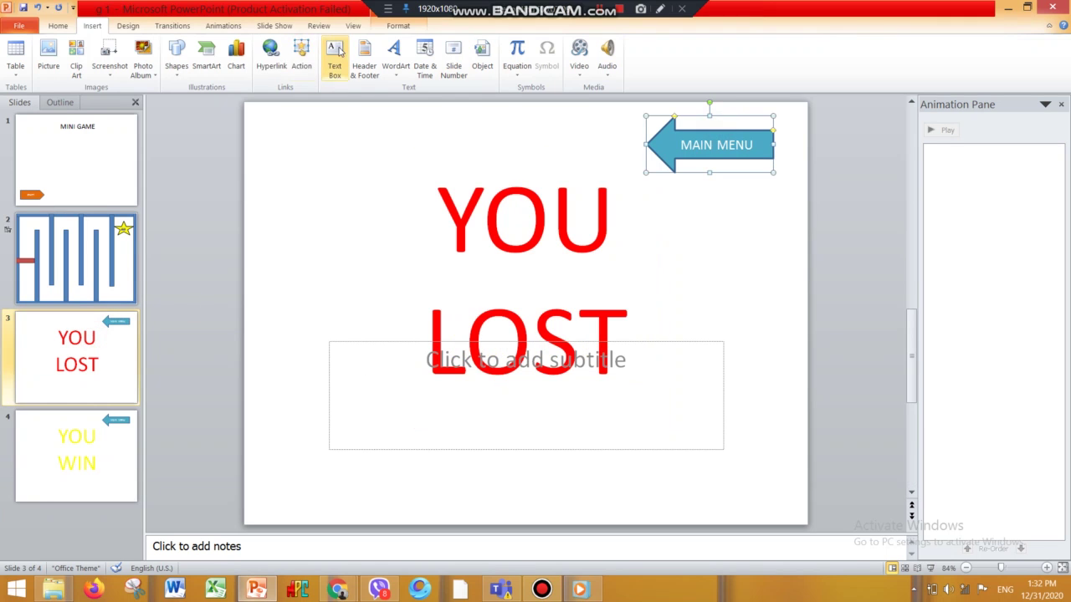
# Set the selected MAIN MENU arrow's action to hyperlink to the MINI GAME slide
pyautogui.click(301, 57)
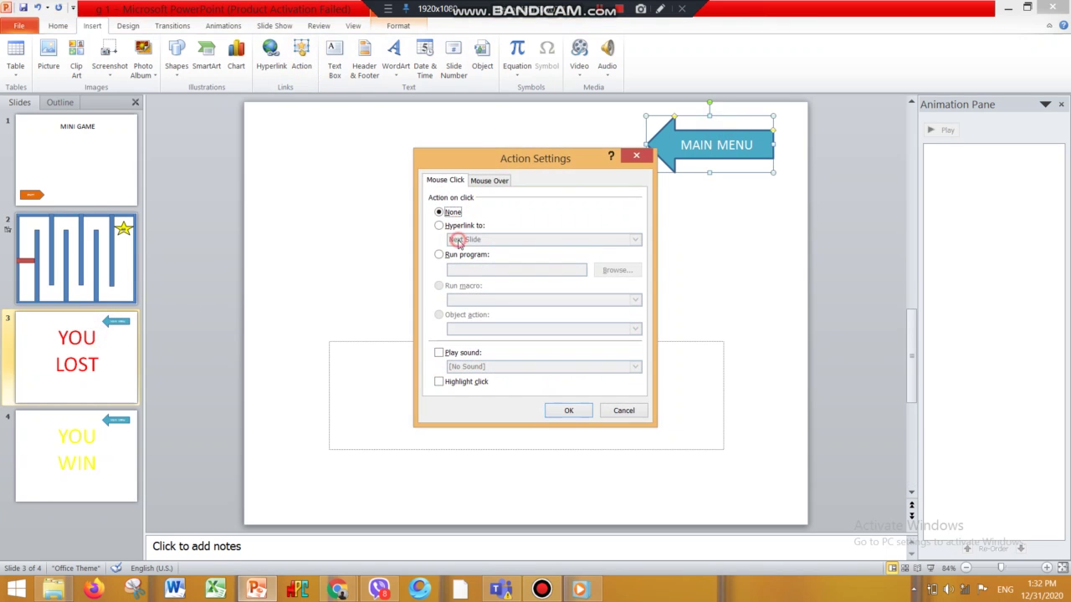
pyautogui.click(440, 225)
pyautogui.click(485, 239)
pyautogui.scroll(-2, 481, 280)
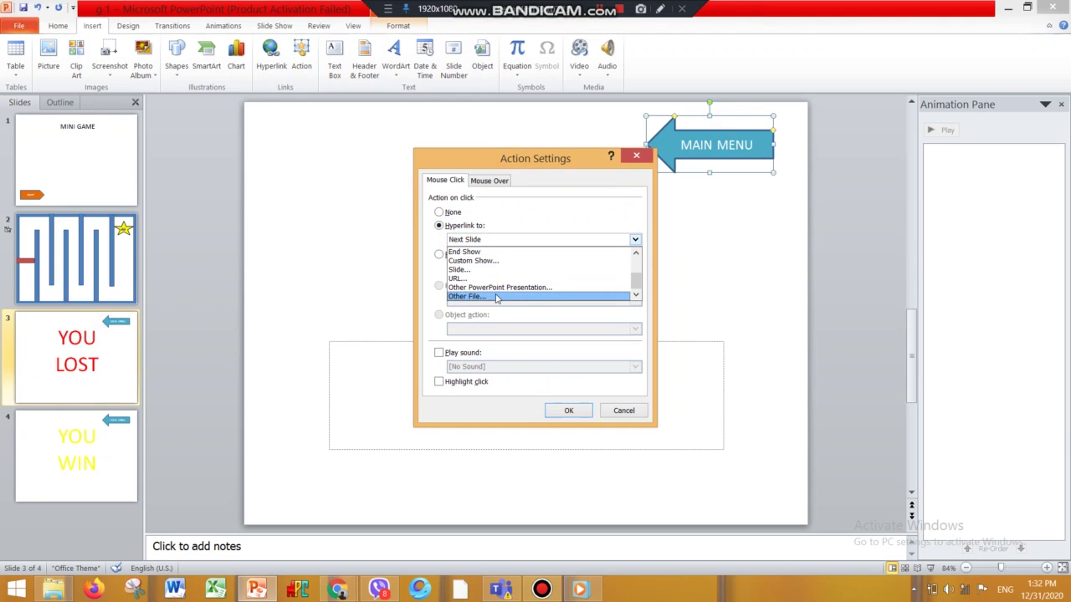
pyautogui.click(484, 269)
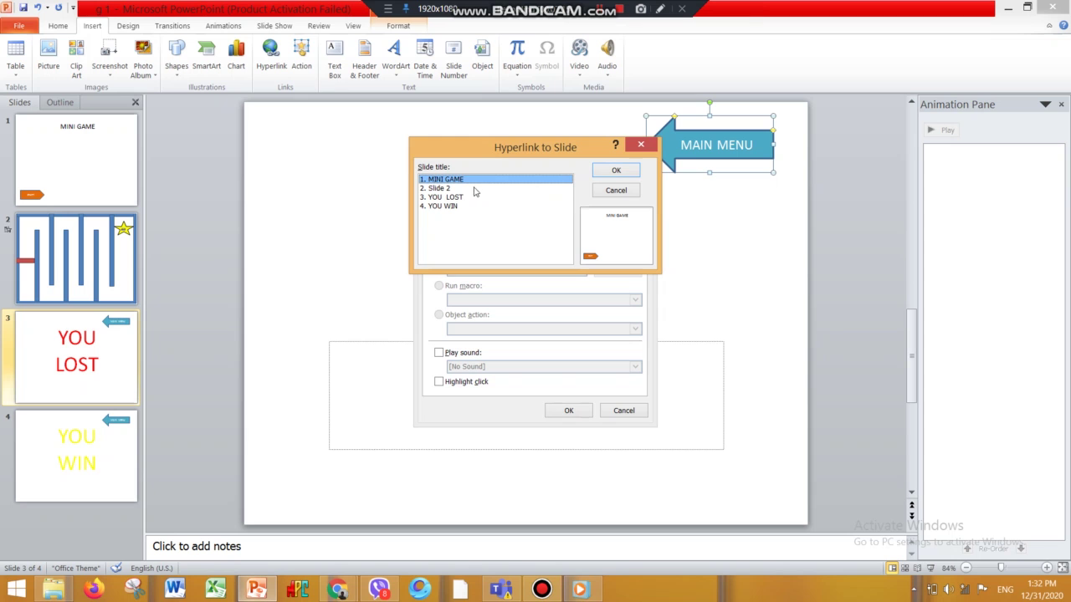
pyautogui.click(615, 171)
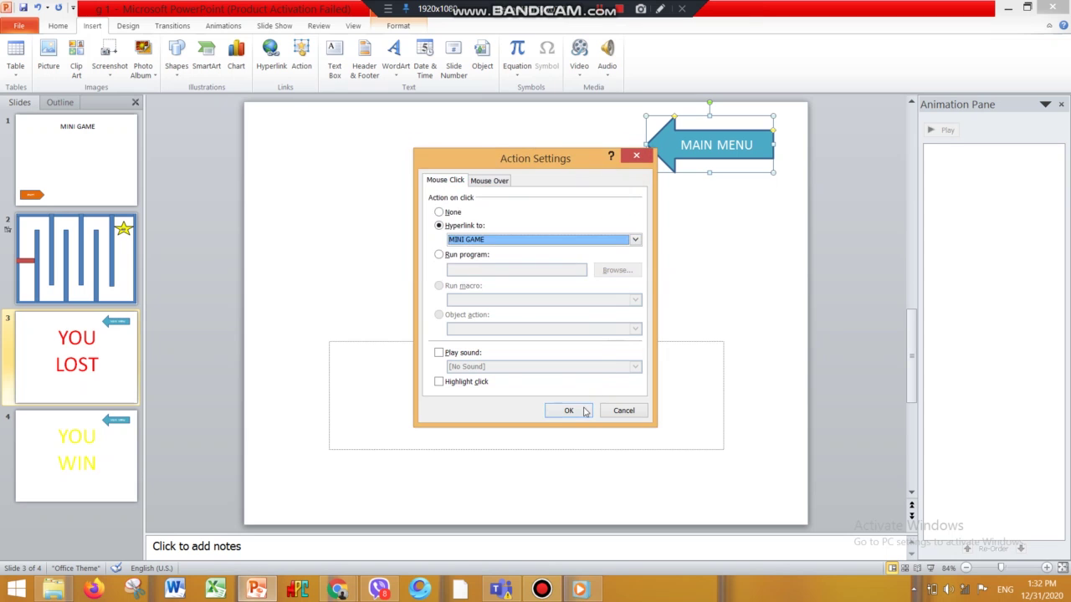
pyautogui.click(568, 411)
# Reselect the arrow on YOU LOST and apply the MINI GAME hyperlink again
pyautogui.click(75, 259)
pyautogui.click(126, 333)
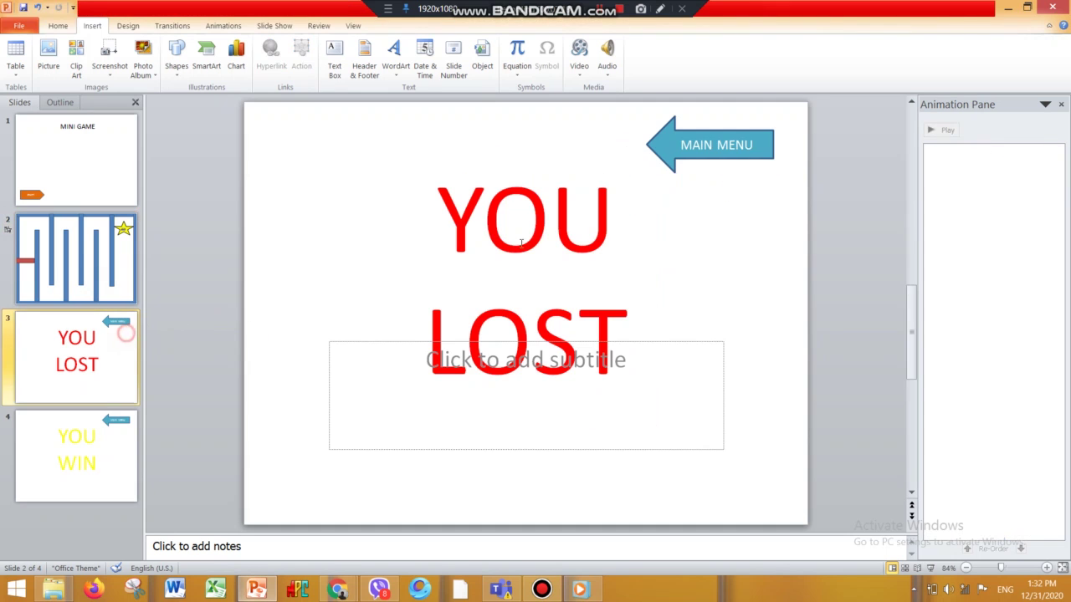
pyautogui.click(710, 143)
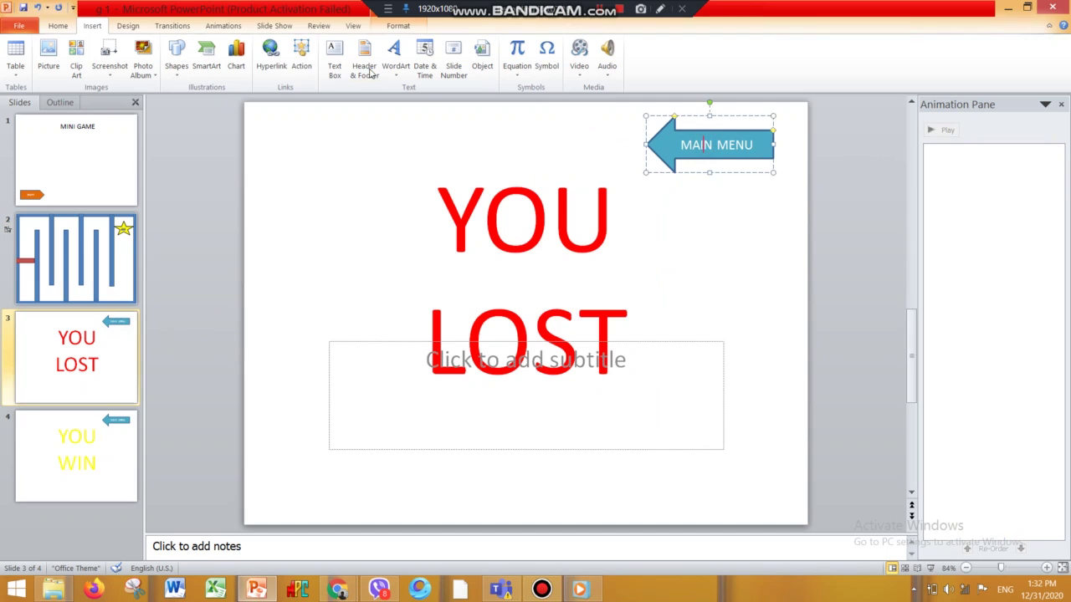
pyautogui.click(309, 62)
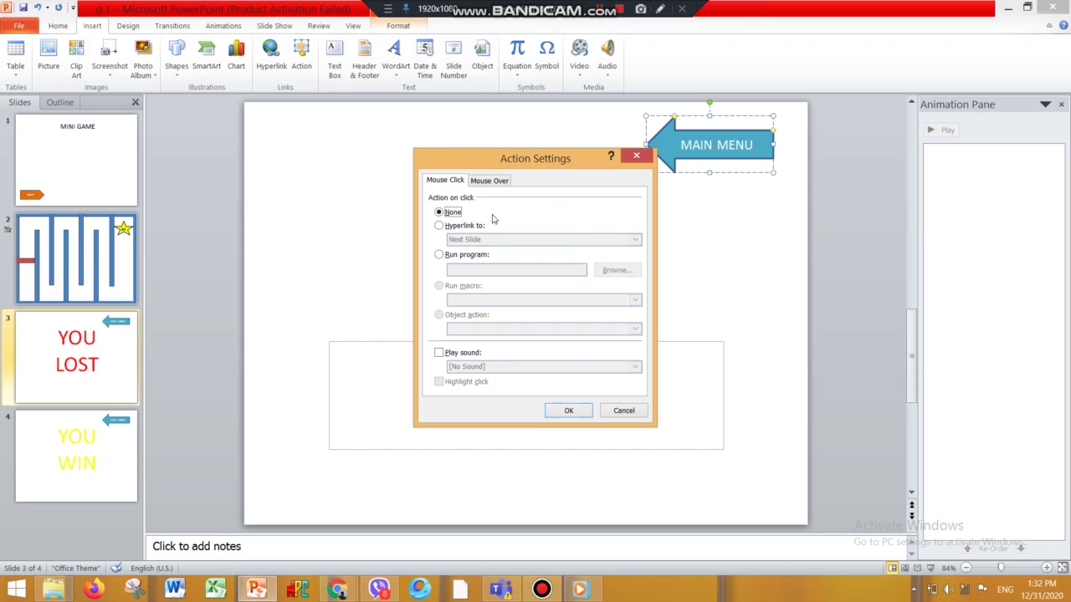
pyautogui.click(461, 227)
pyautogui.click(481, 240)
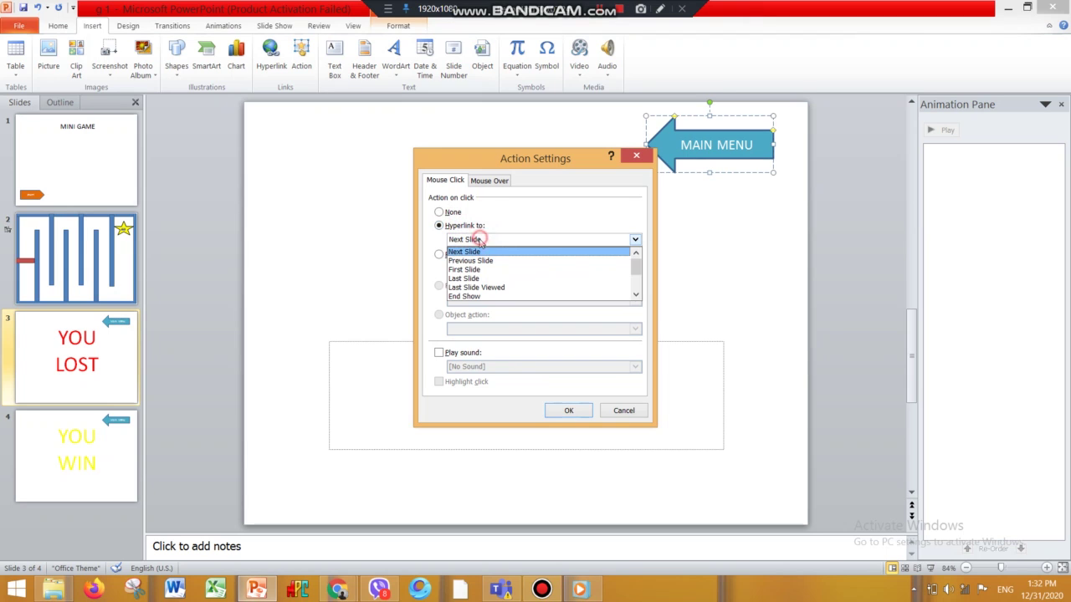
pyautogui.scroll(-2, 502, 278)
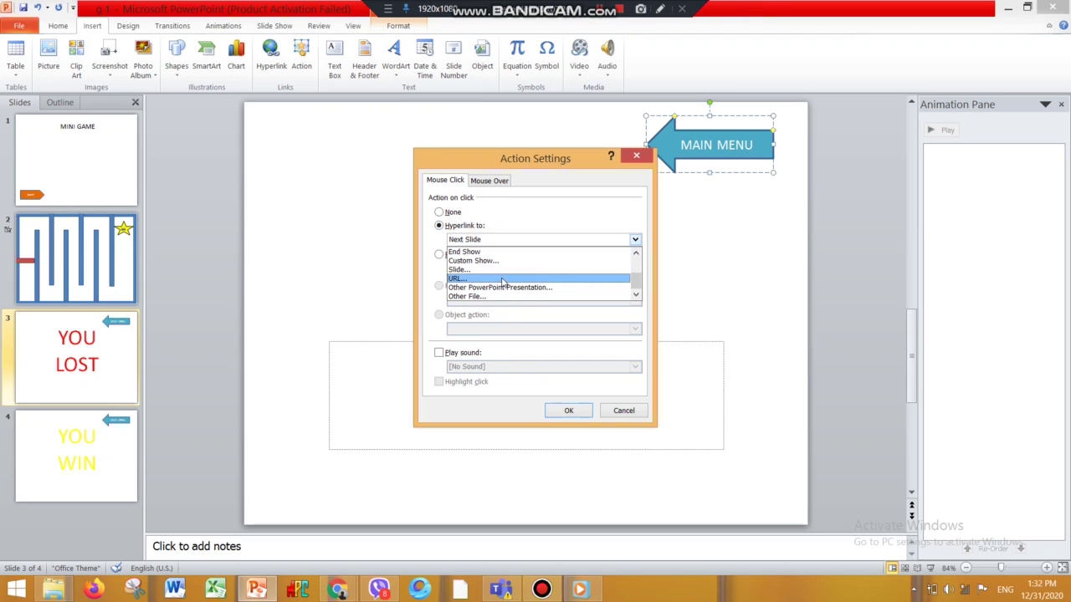
pyautogui.click(498, 272)
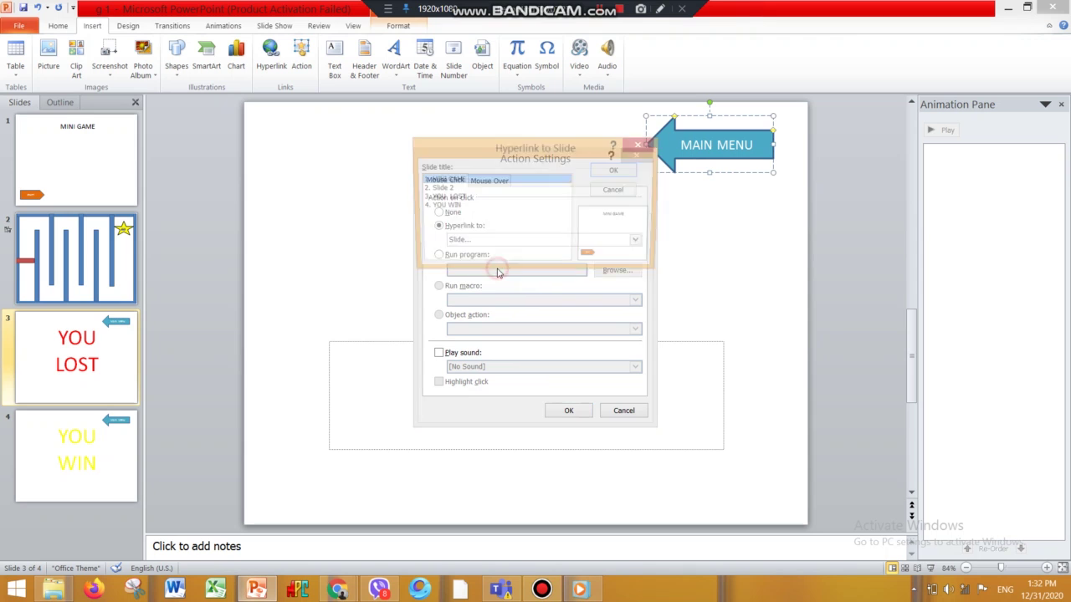
pyautogui.click(610, 173)
pyautogui.click(579, 408)
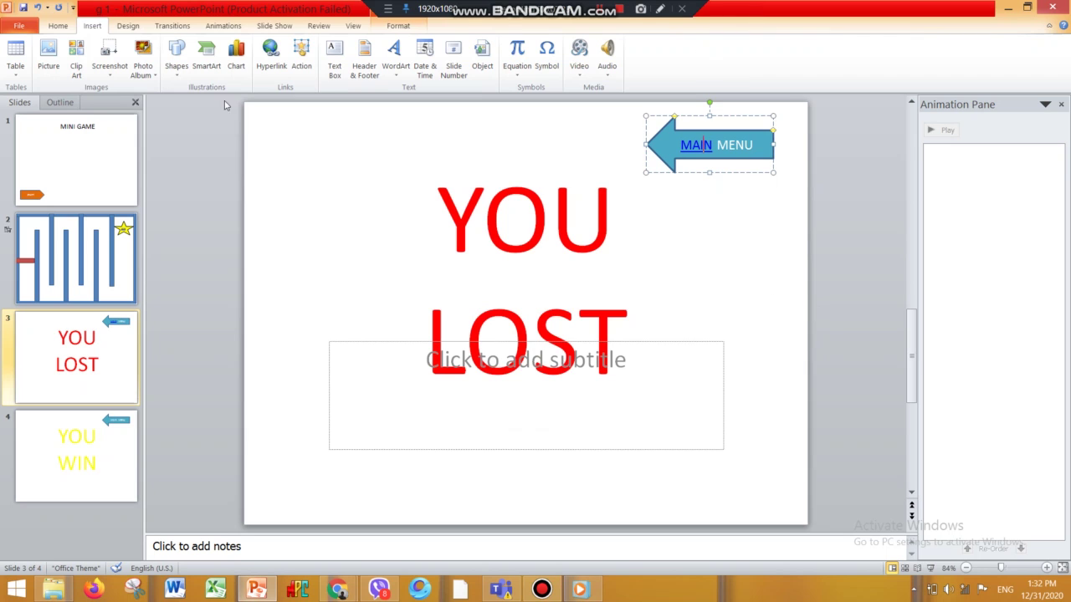
pyautogui.click(931, 569)
pyautogui.click(811, 35)
pyautogui.click(820, 59)
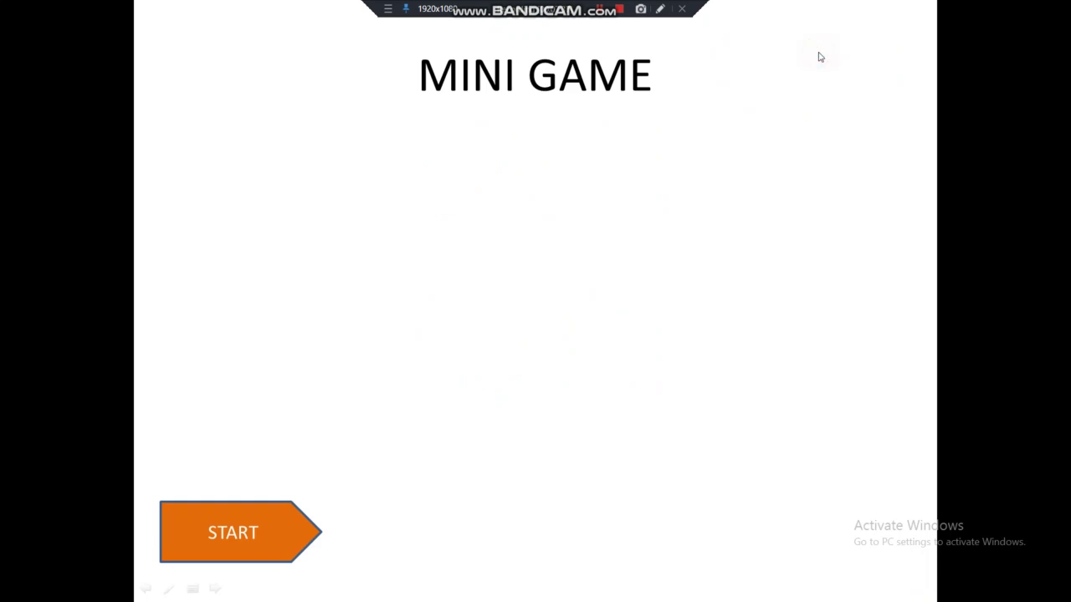
pyautogui.click(171, 551)
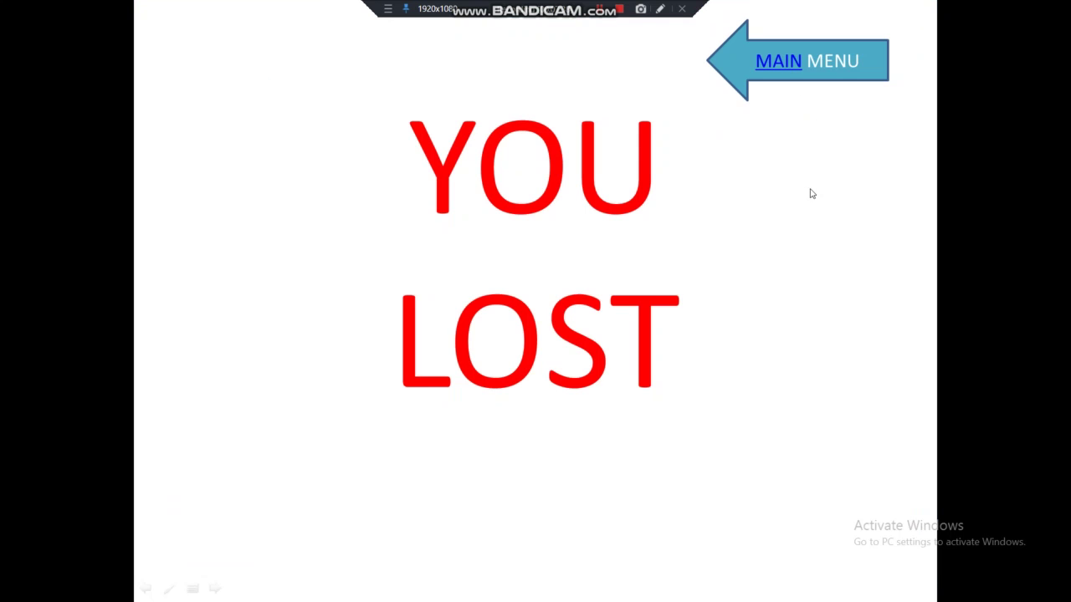
pyautogui.click(802, 83)
pyautogui.click(248, 545)
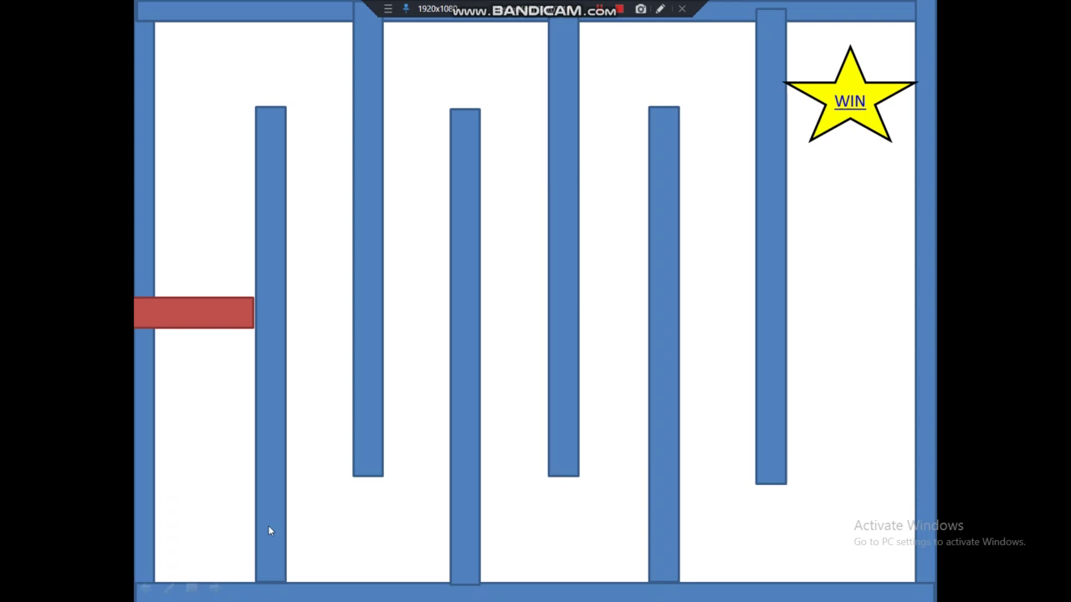
pyautogui.moveTo(270, 530)
pyautogui.click(749, 80)
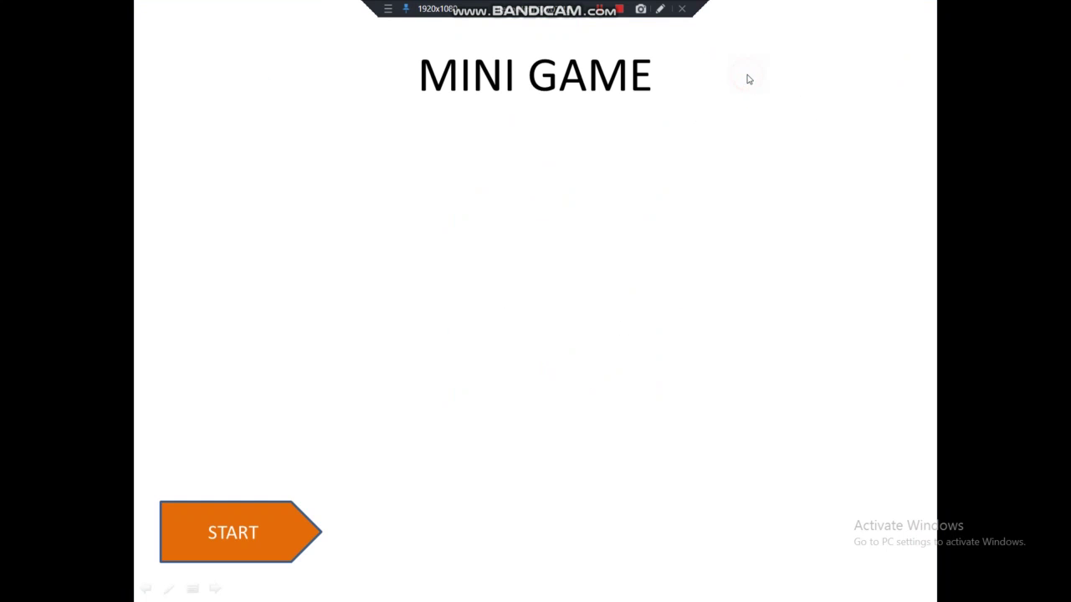
pyautogui.click(743, 81)
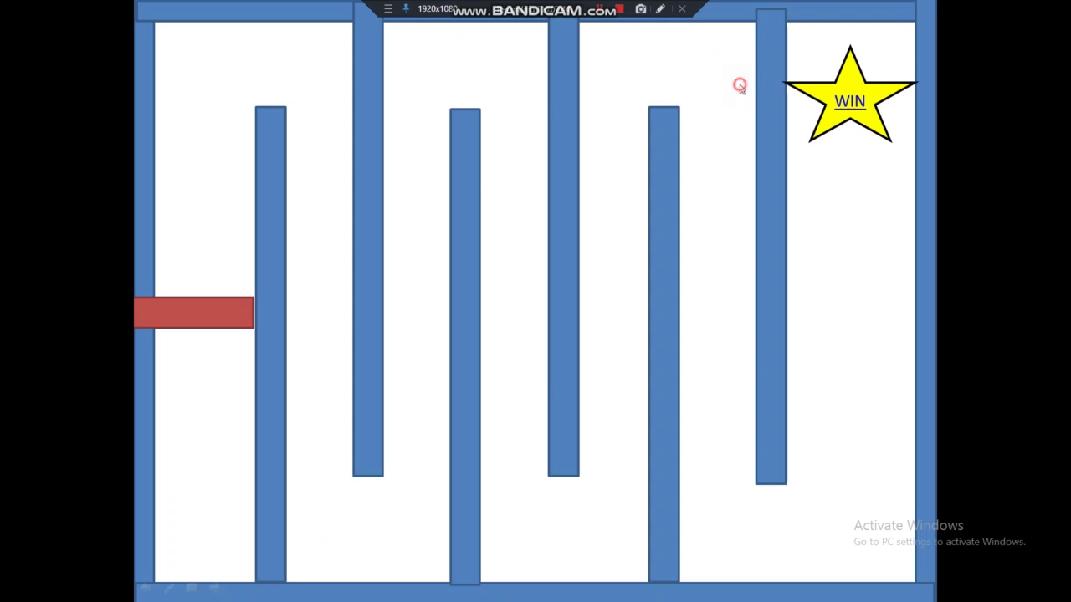
pyautogui.moveTo(663, 125)
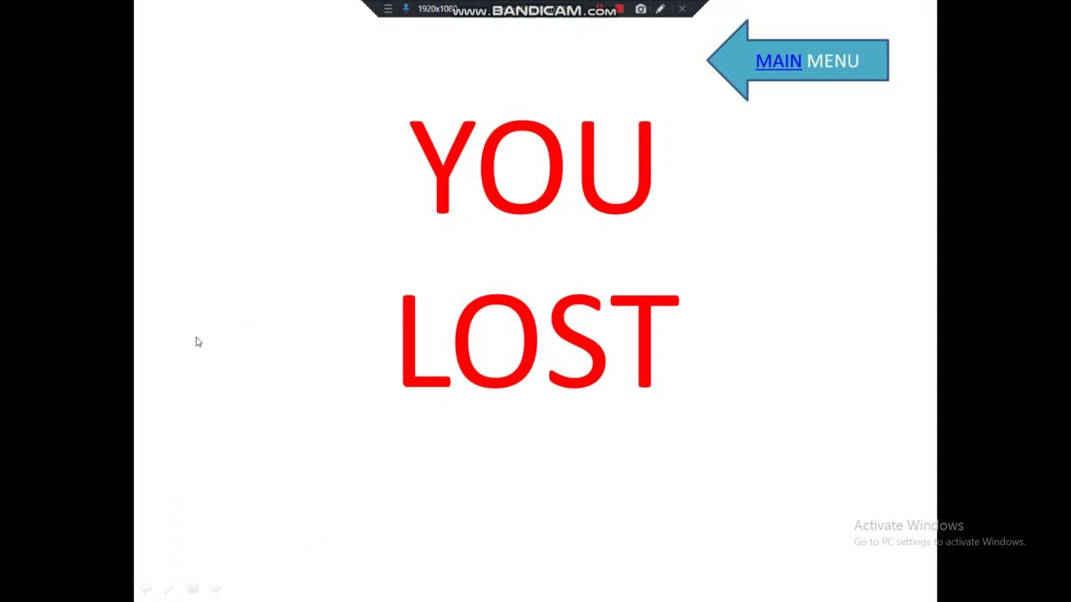
pyautogui.click(764, 55)
pyautogui.click(270, 521)
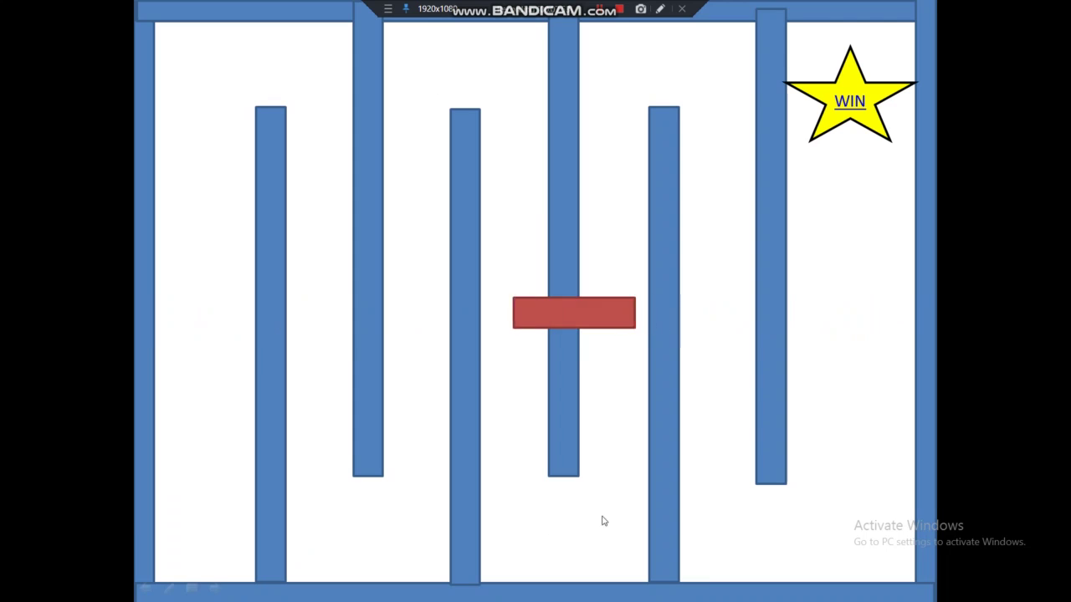
pyautogui.moveTo(771, 472)
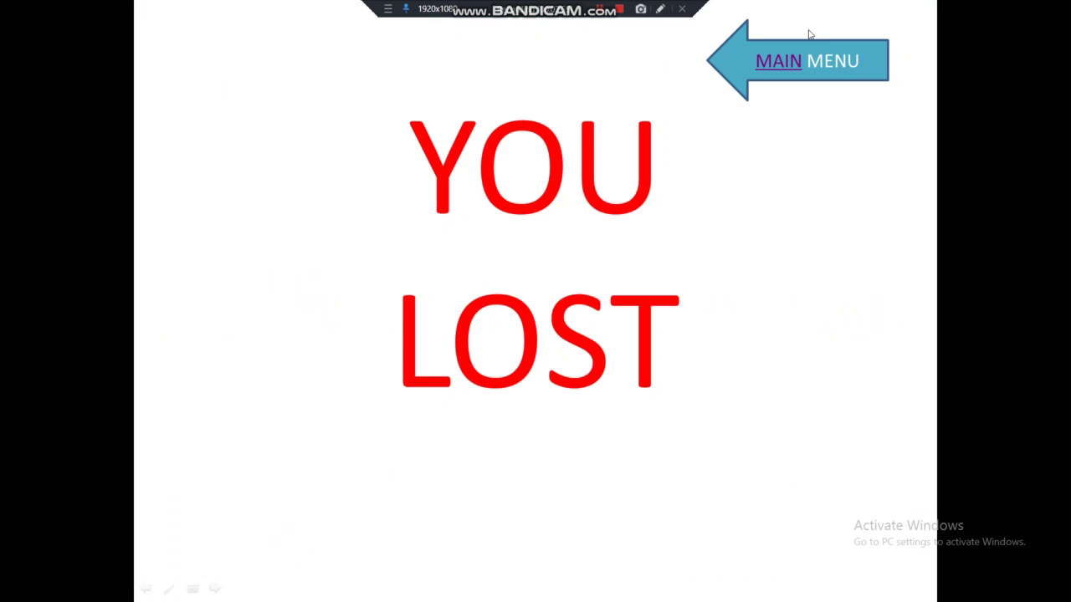
pyautogui.click(819, 56)
pyautogui.click(223, 557)
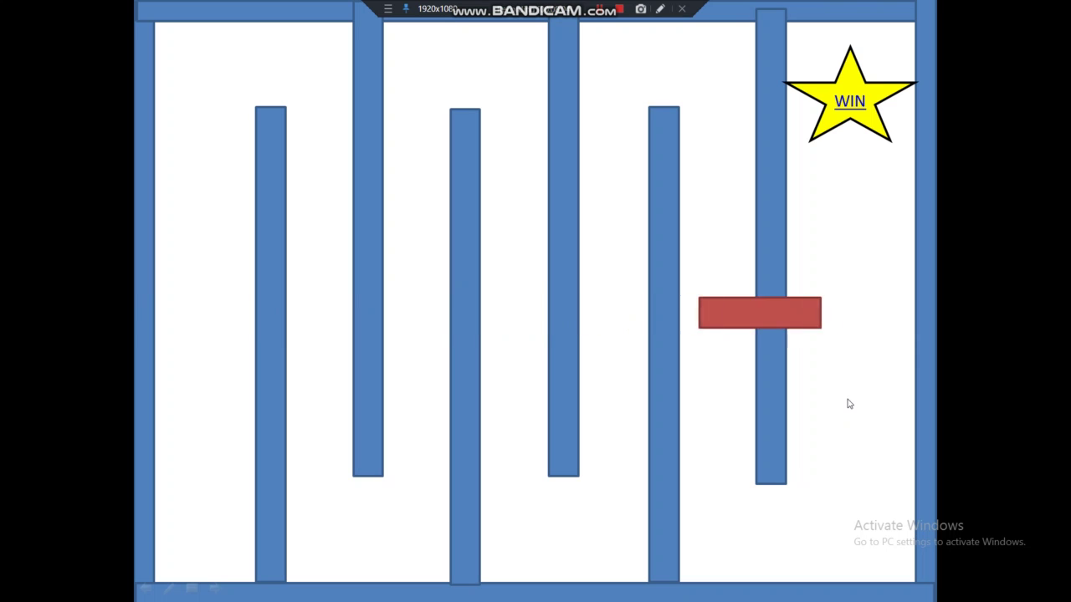
pyautogui.click(840, 95)
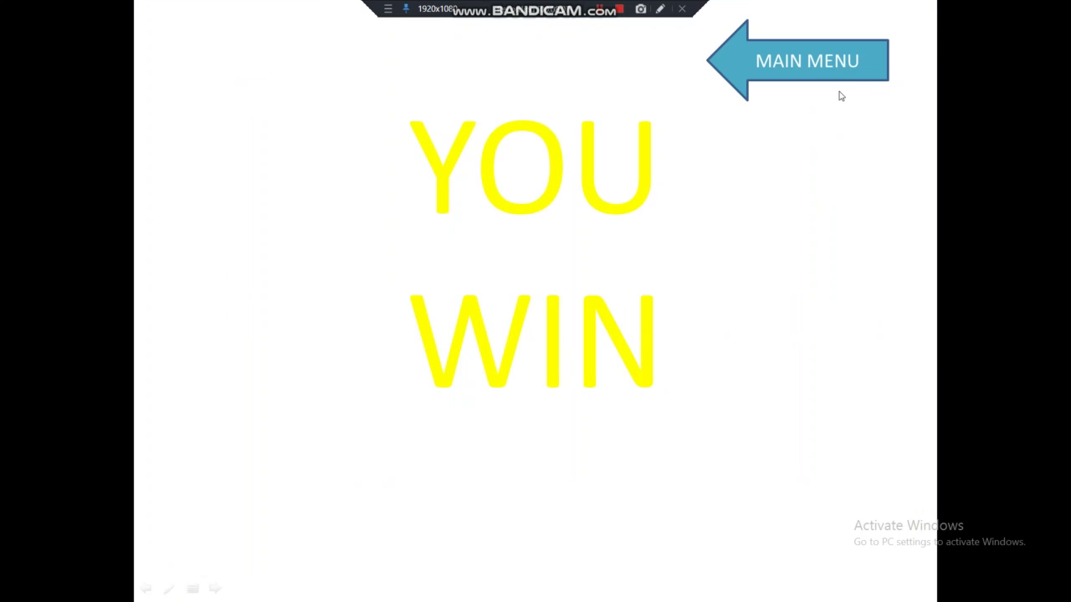
pyautogui.click(839, 76)
pyautogui.click(289, 532)
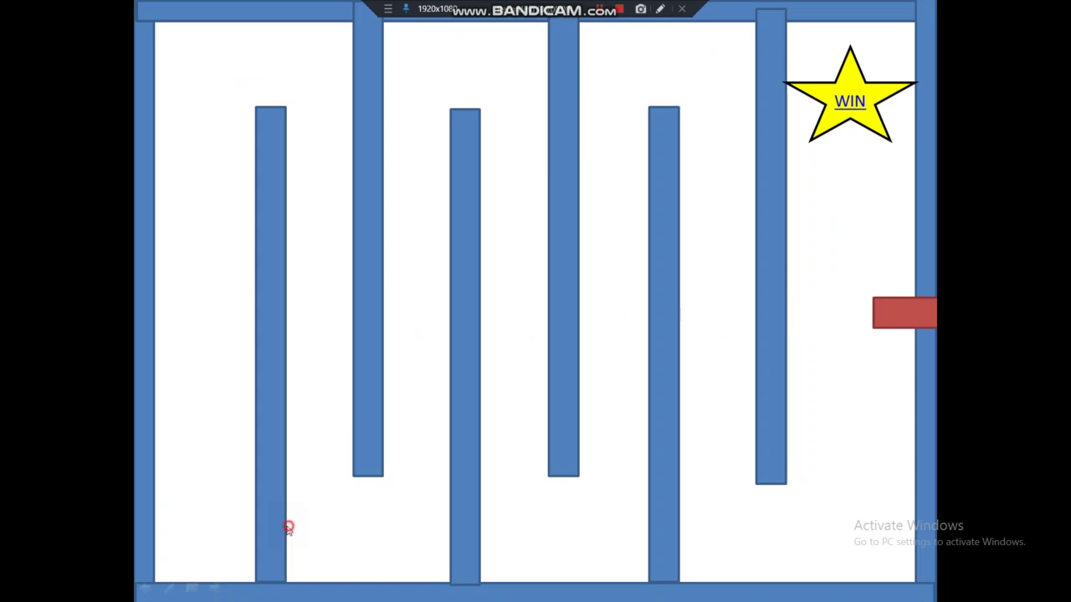
pyautogui.click(289, 527)
pyautogui.click(903, 73)
pyautogui.click(903, 73)
pyautogui.click(890, 79)
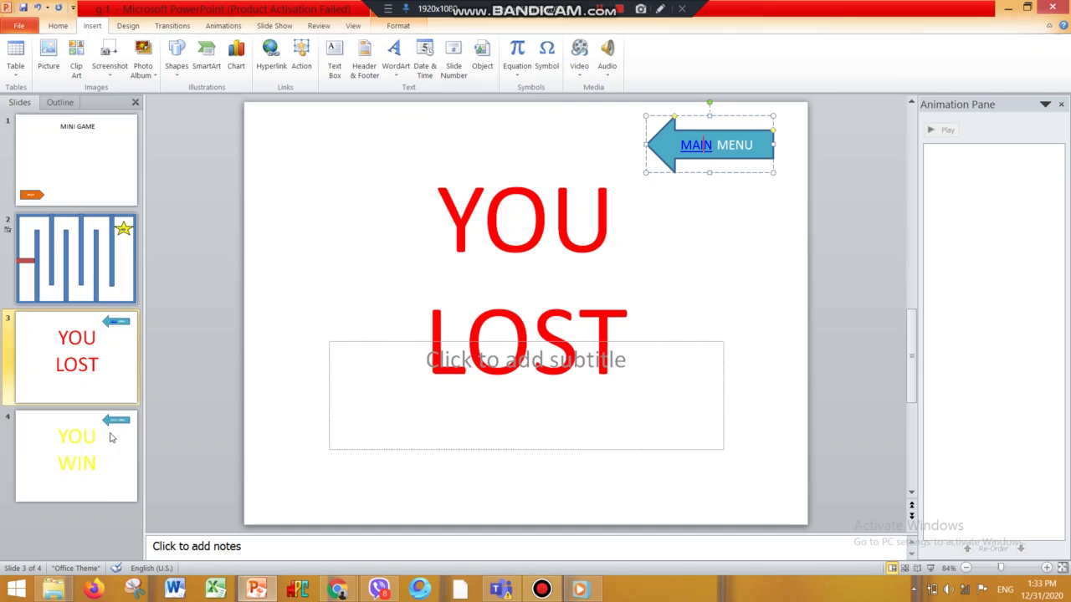
# Copy the orange START arrow from the title slide and paste it onto YOU WIN
pyautogui.click(100, 489)
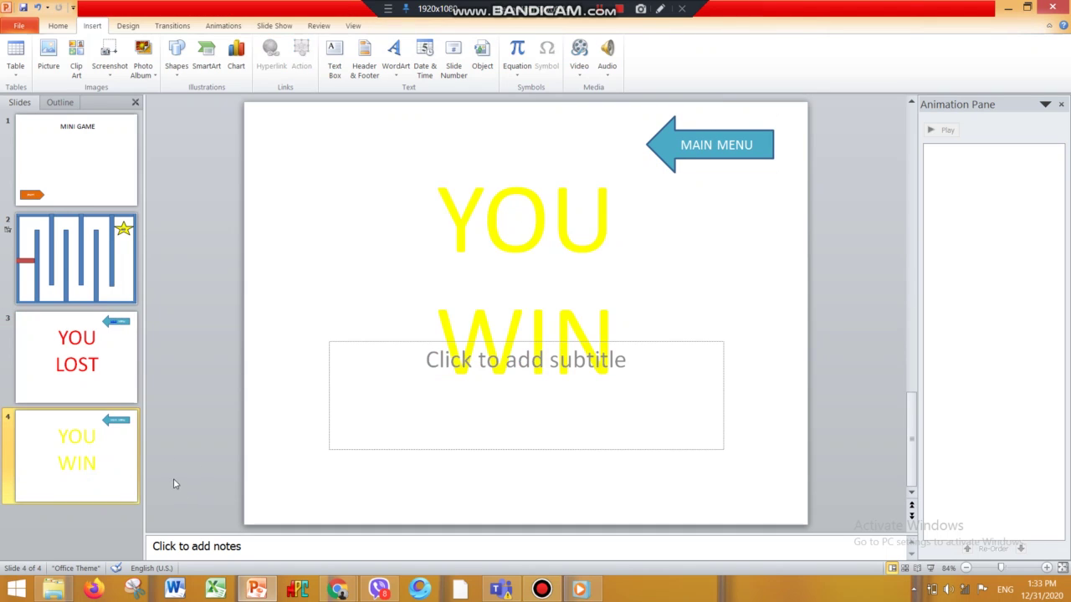
pyautogui.click(67, 172)
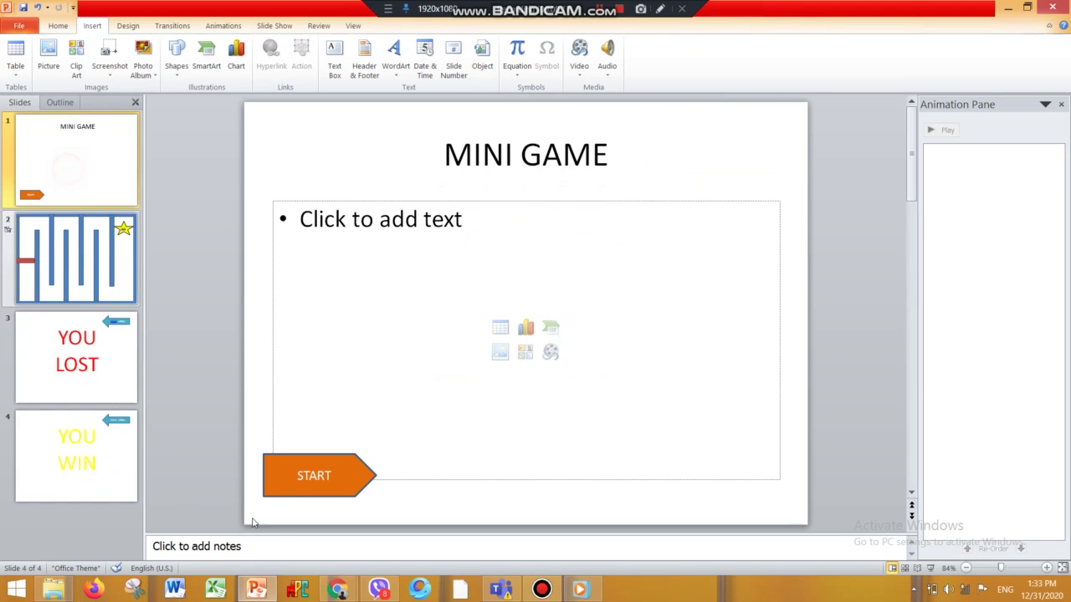
pyautogui.rightClick(289, 493)
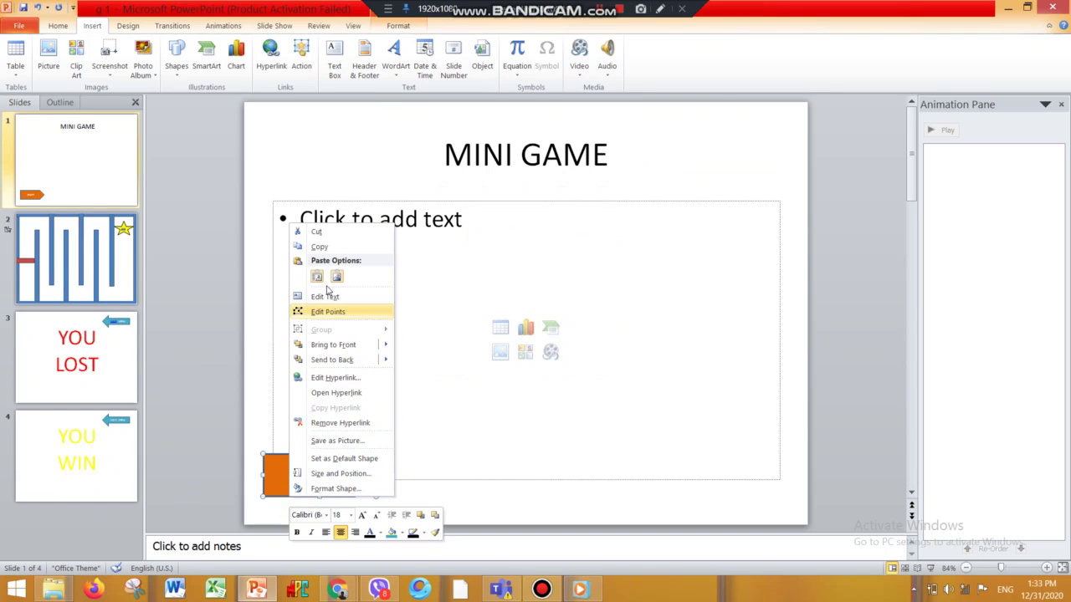
pyautogui.click(326, 246)
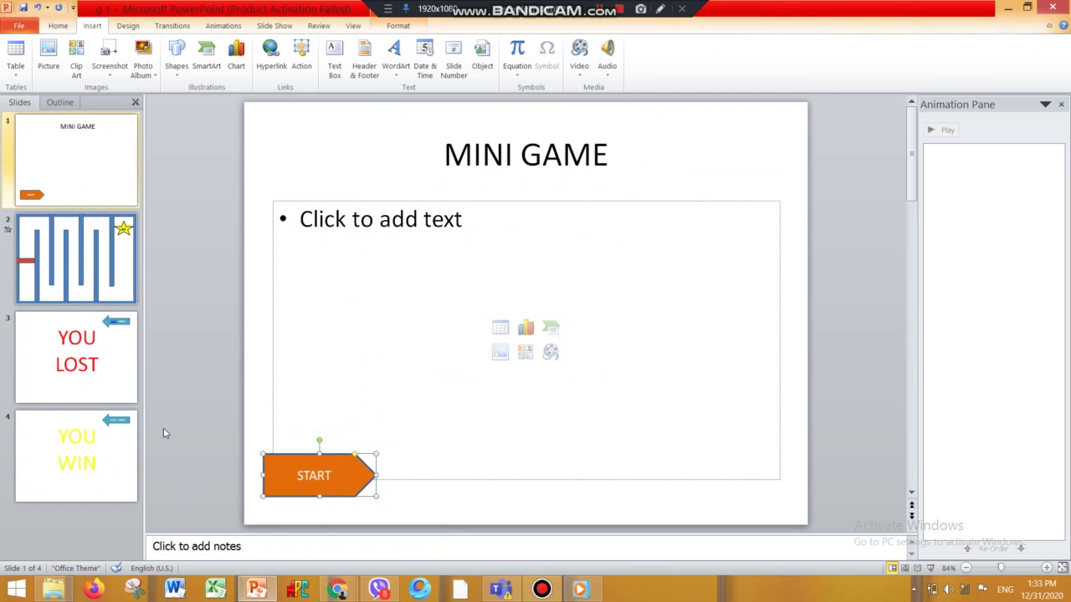
pyautogui.click(45, 490)
pyautogui.rightClick(296, 494)
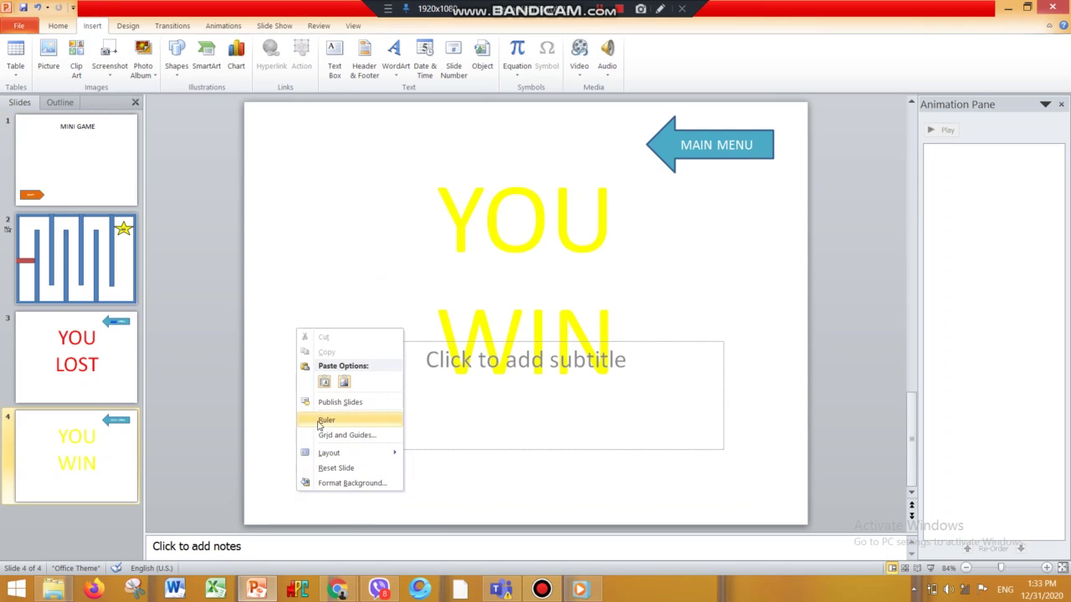
pyautogui.click(324, 381)
# Edit the pasted button's text, deleting 'START' to relabel it RESTART
pyautogui.rightClick(341, 475)
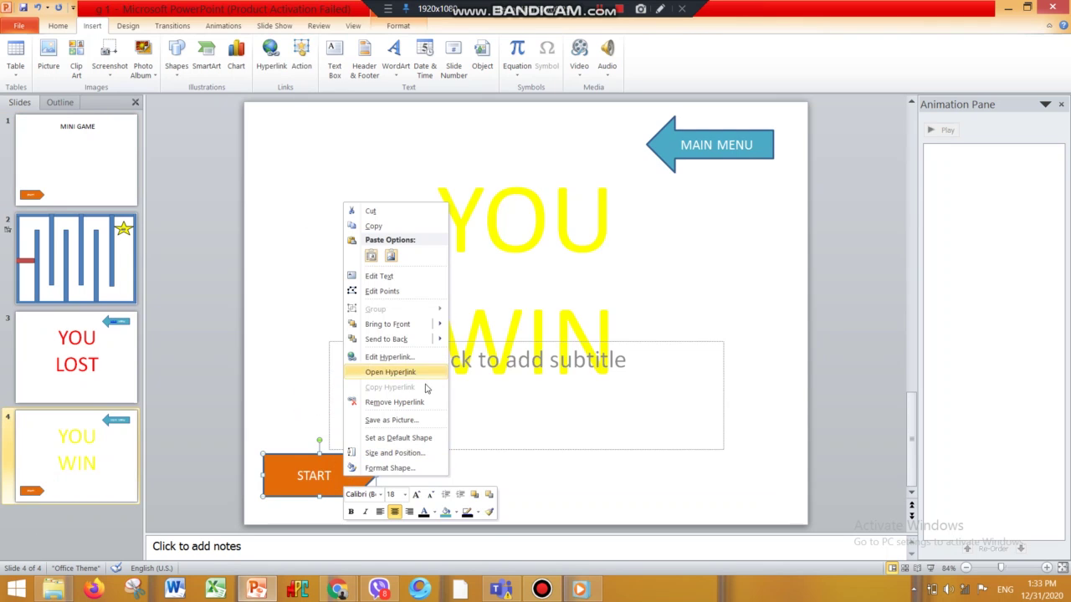
pyautogui.click(412, 275)
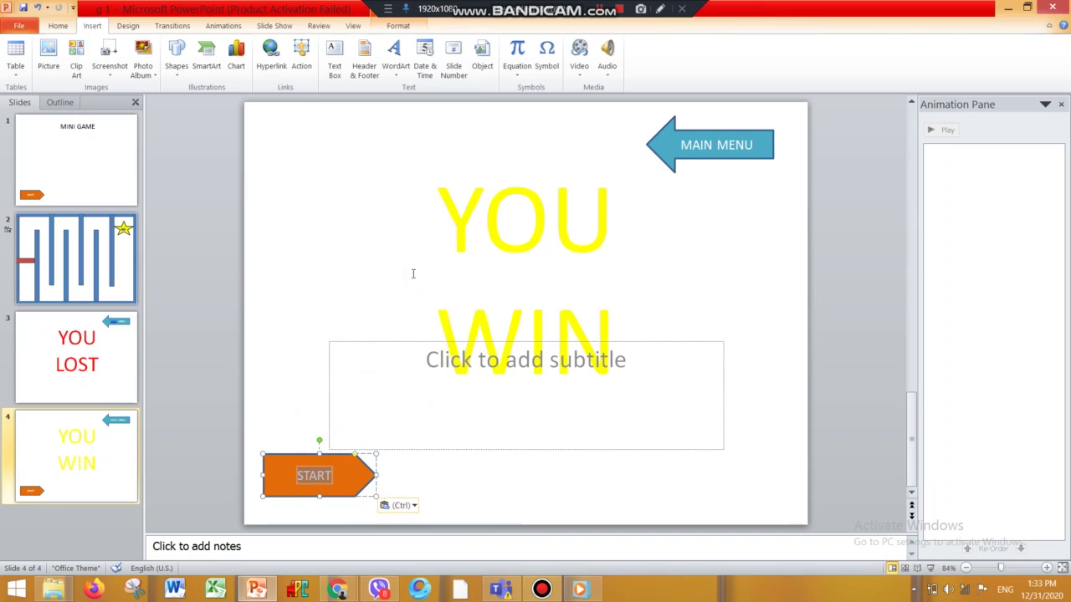
pyautogui.press('BackSpace')
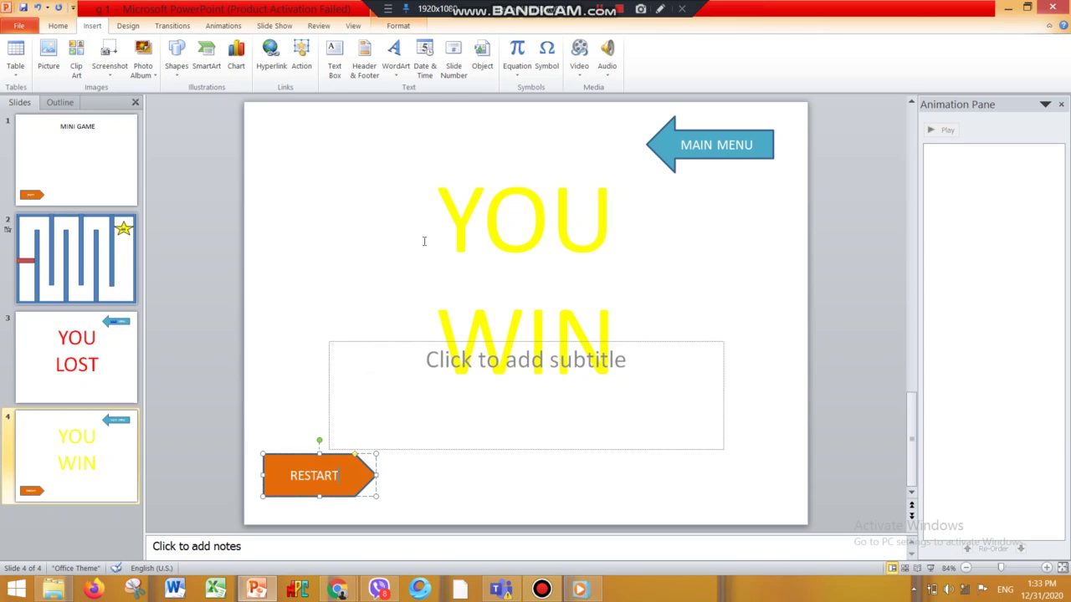
# Hyperlink the RESTART button to slide 1, MINI GAME, and go back to that slide
pyautogui.click(301, 56)
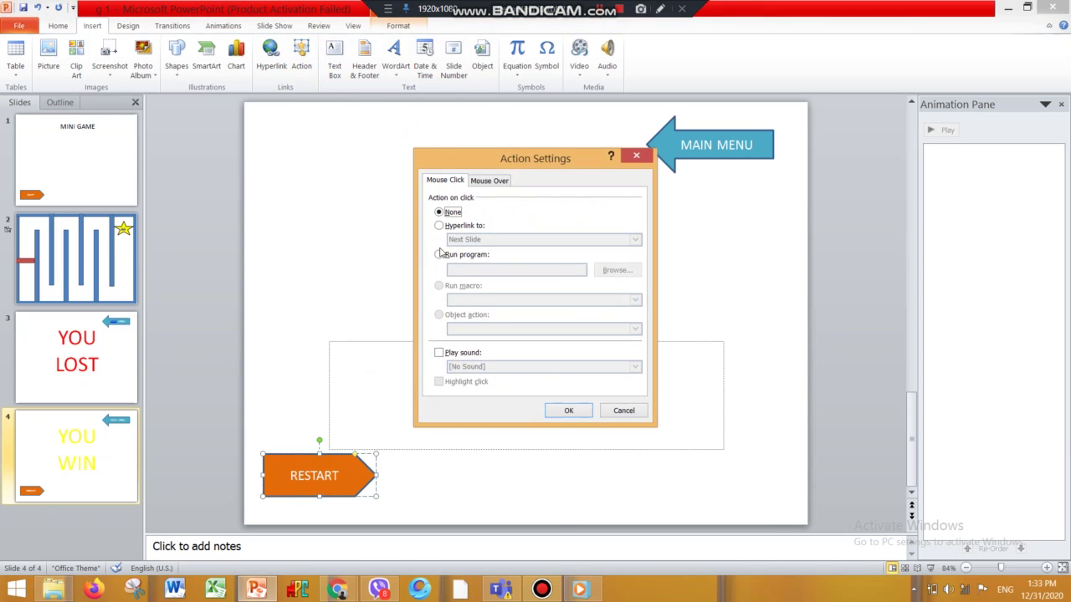
pyautogui.click(456, 225)
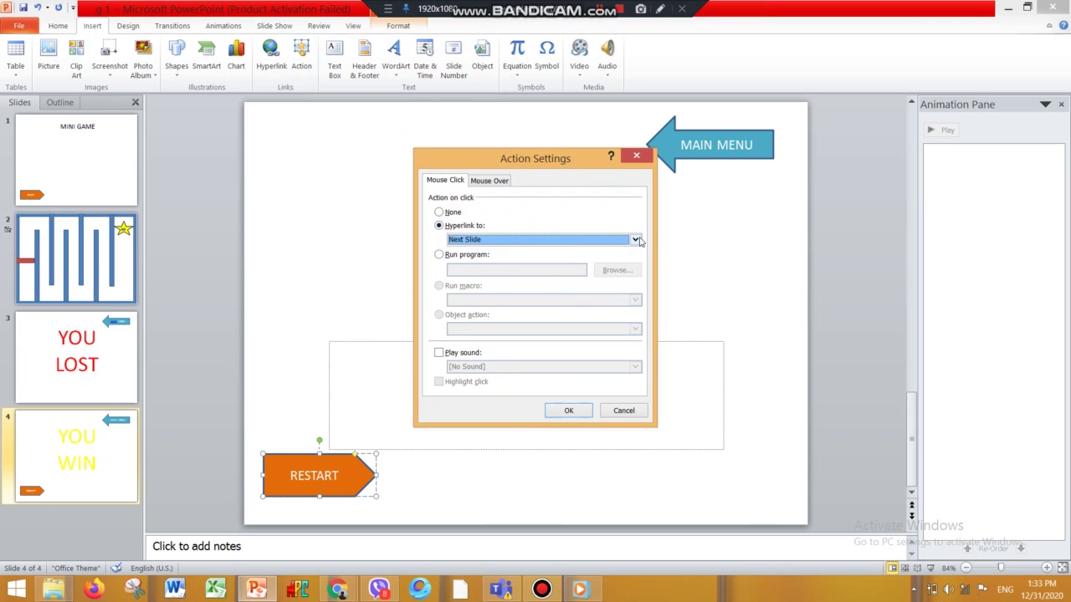
pyautogui.click(636, 240)
pyautogui.click(561, 277)
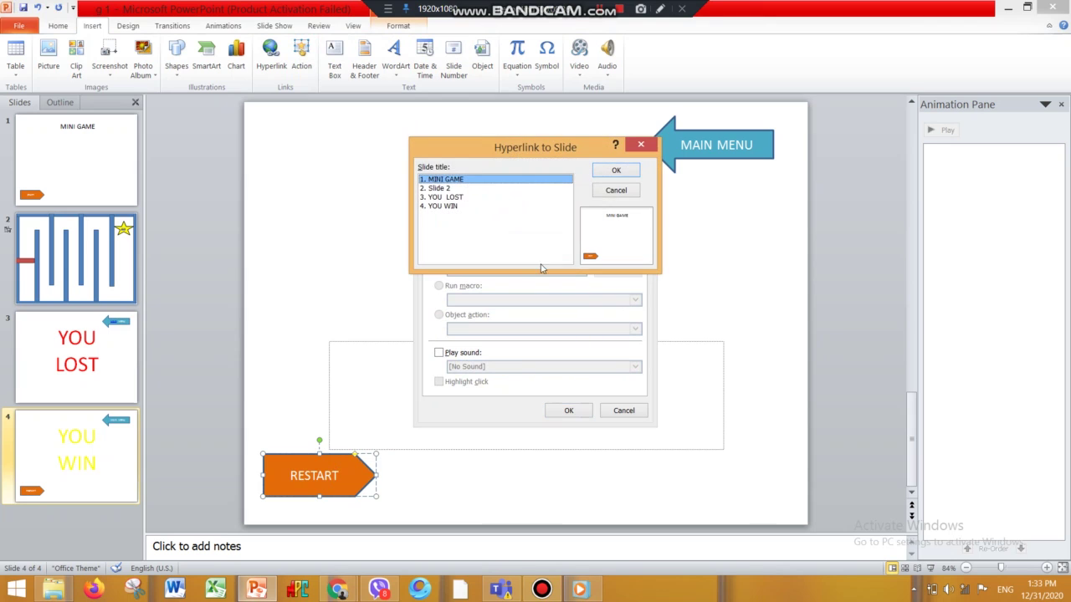
pyautogui.click(617, 170)
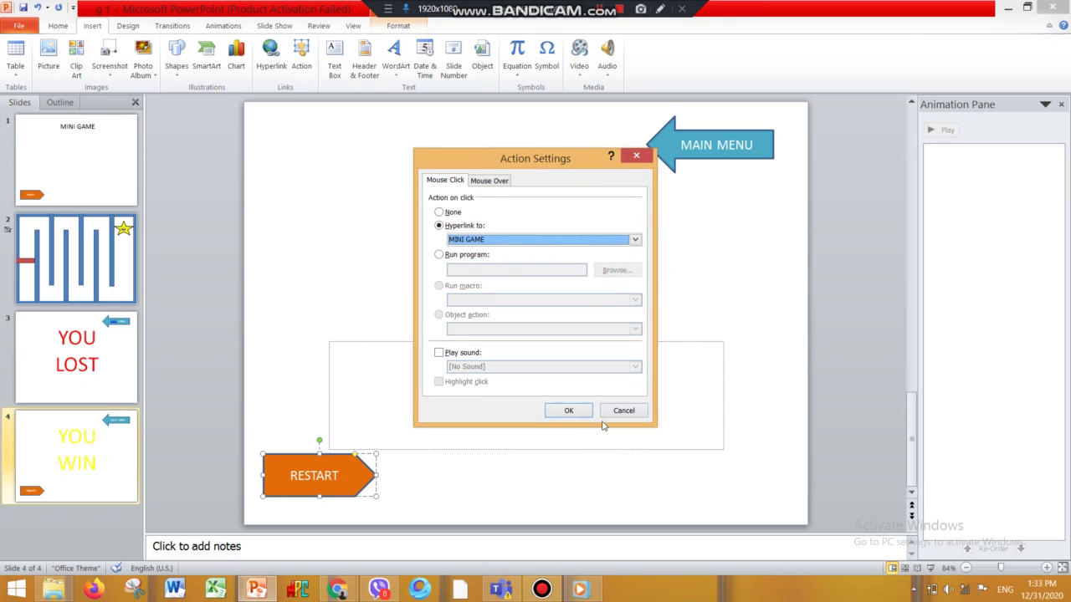
pyautogui.click(569, 411)
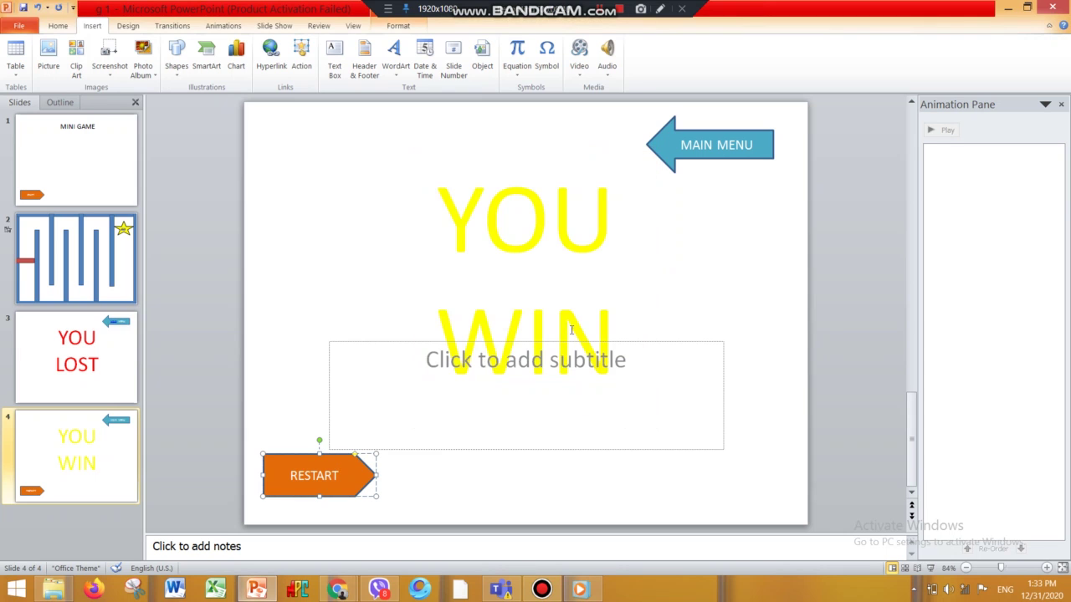
pyautogui.click(75, 159)
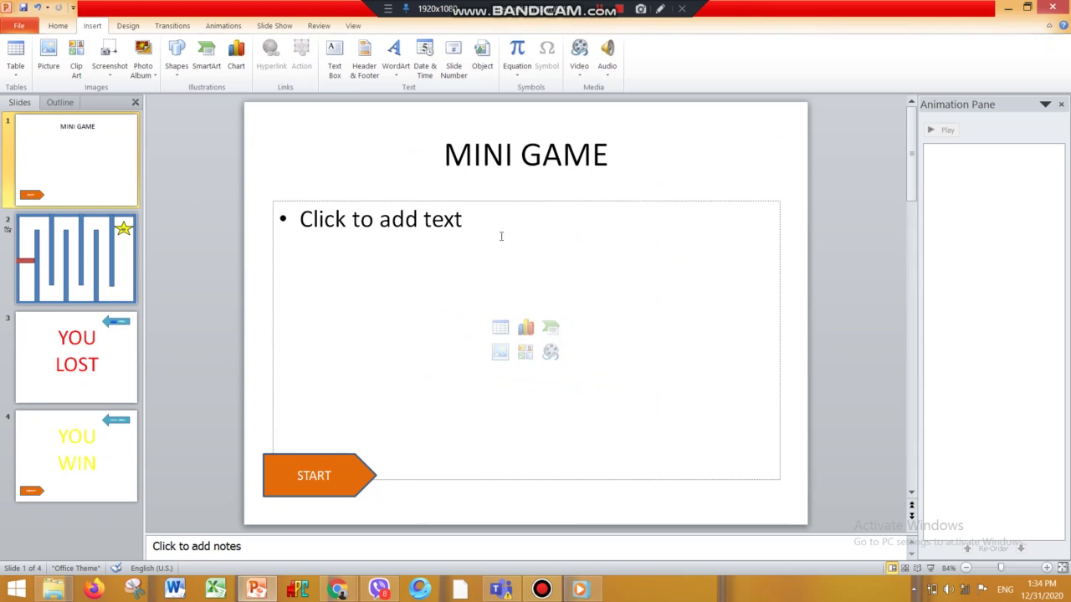
# Run the slide show, press START, hit maze walls, and use MAIN MENU to return
pyautogui.click(930, 568)
pyautogui.click(275, 536)
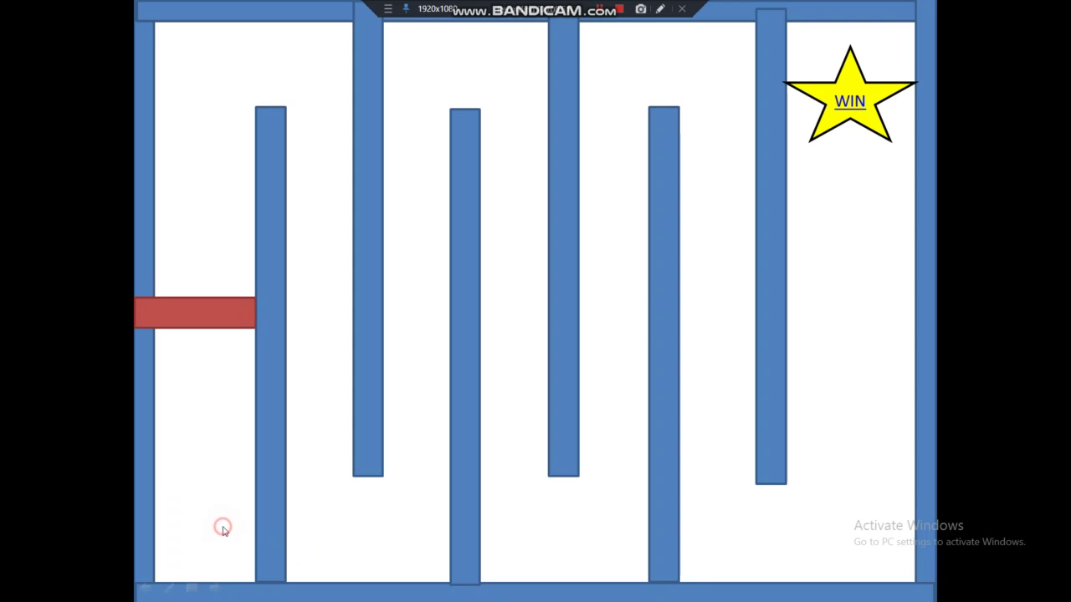
pyautogui.moveTo(153, 300)
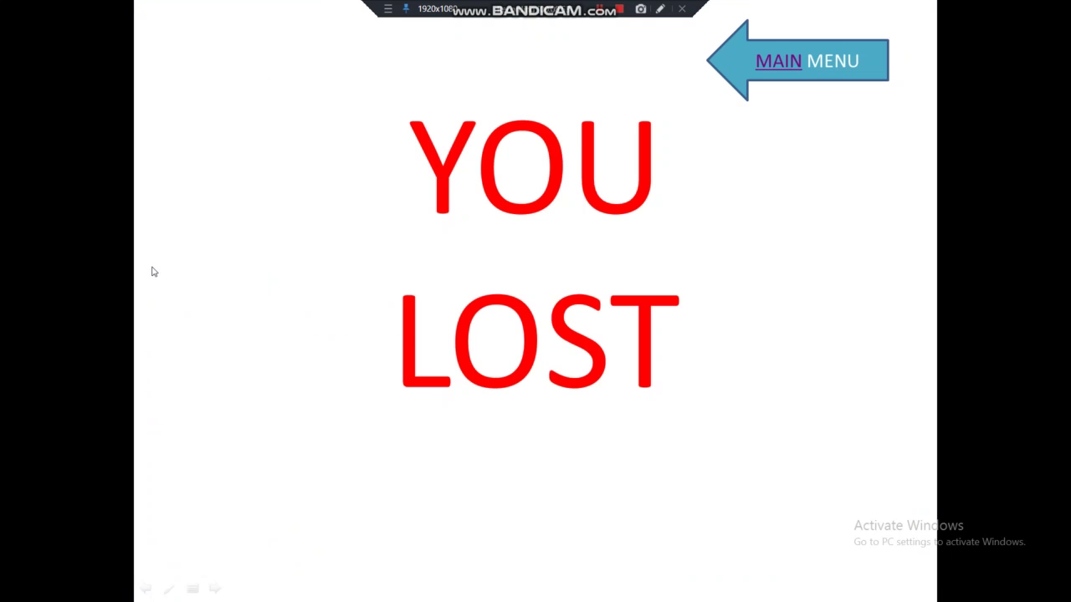
pyautogui.click(777, 46)
pyautogui.click(283, 527)
pyautogui.click(764, 72)
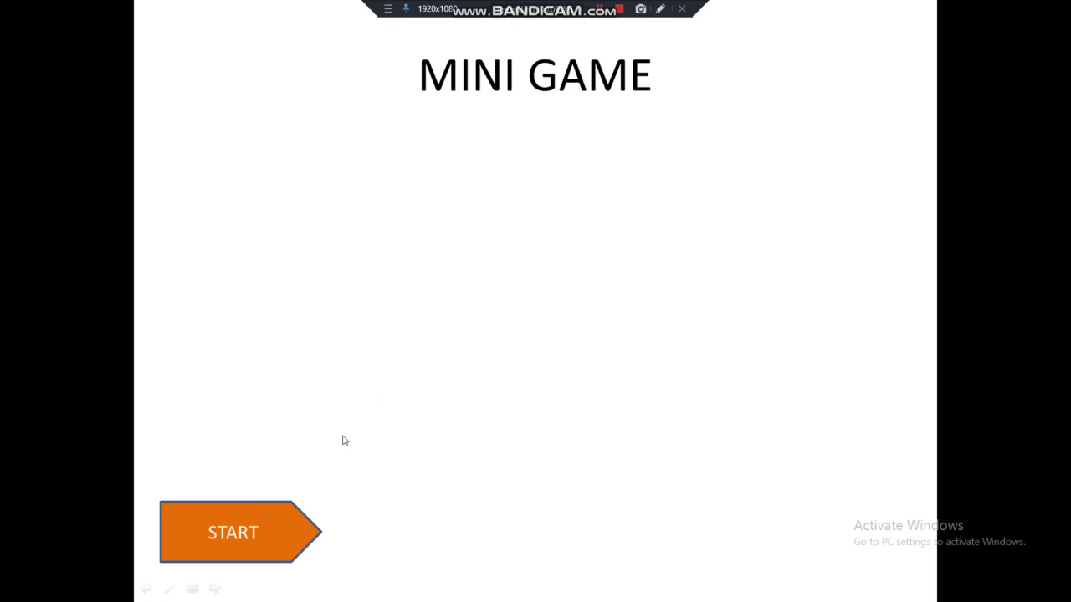
pyautogui.click(285, 540)
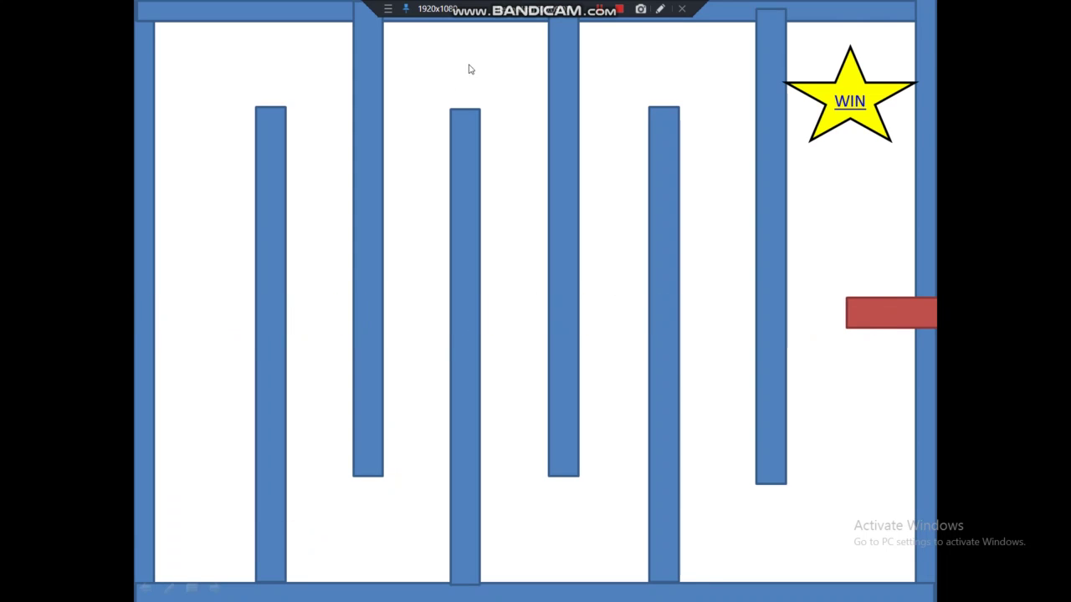
pyautogui.moveTo(470, 463)
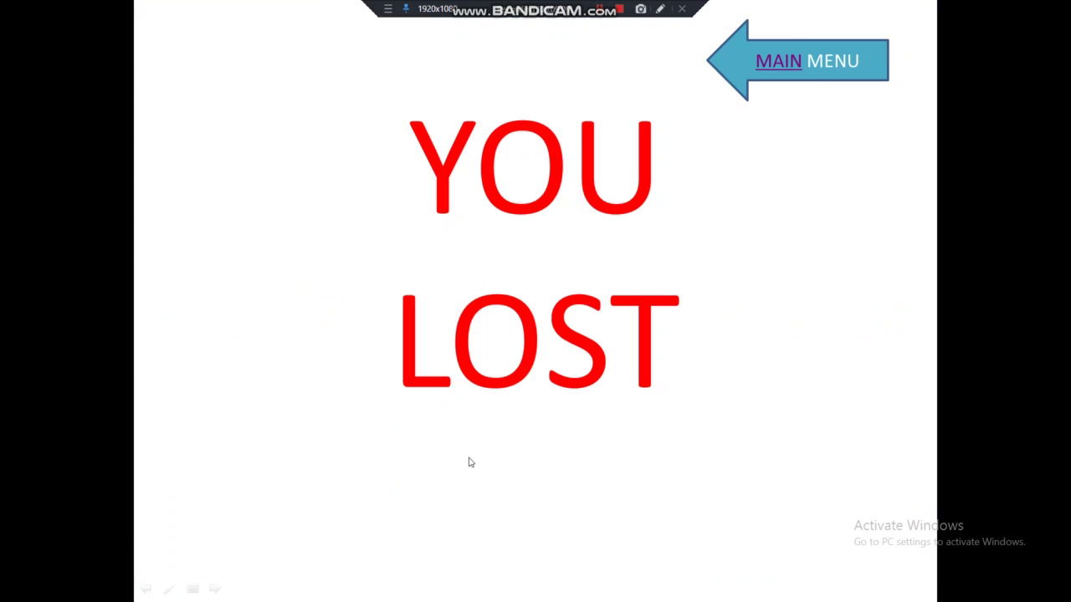
pyautogui.click(811, 73)
pyautogui.click(303, 556)
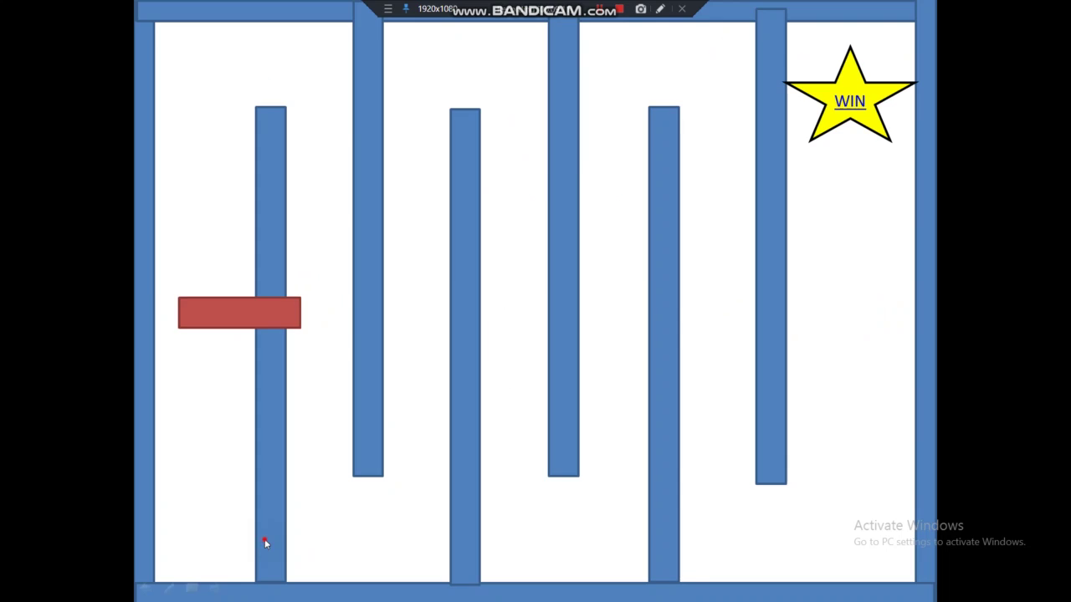
# Play several more losing rounds, returning to the title with MAIN MENU each time
pyautogui.moveTo(268, 540)
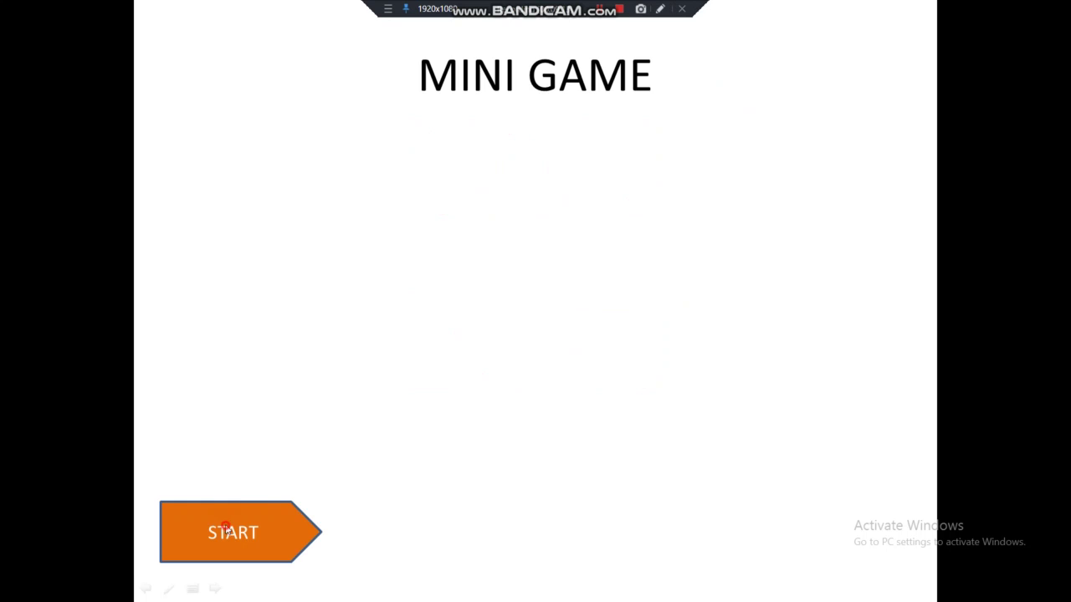
pyautogui.click(226, 528)
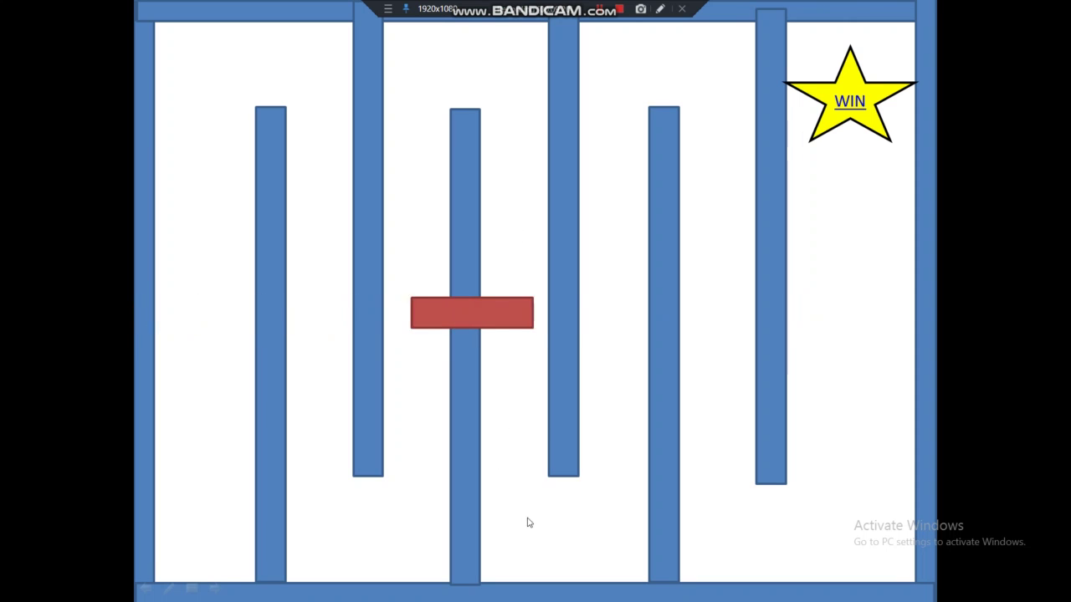
pyautogui.moveTo(664, 117)
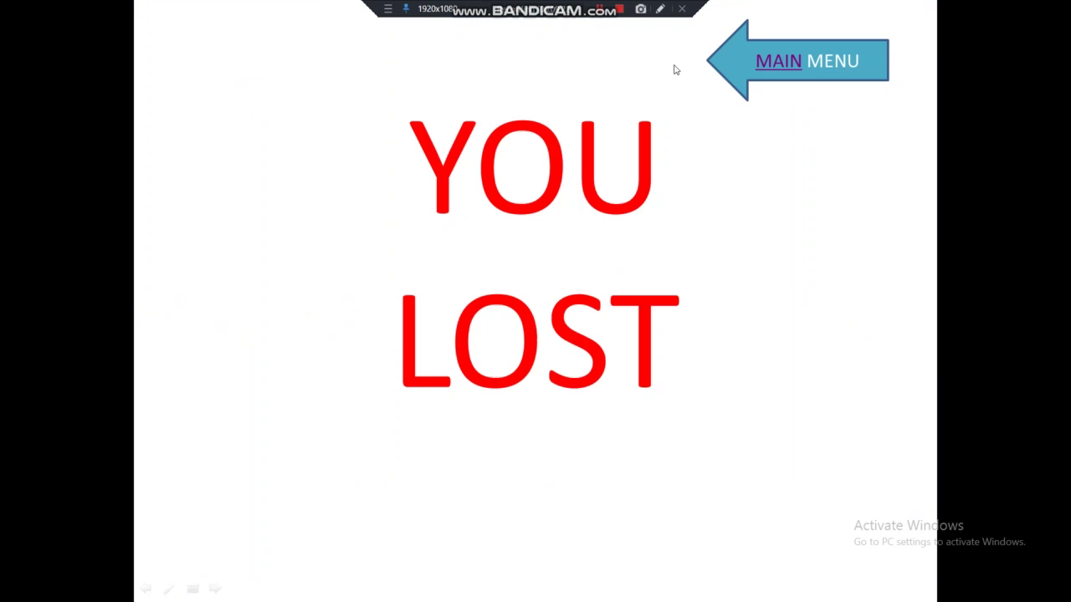
pyautogui.click(724, 61)
pyautogui.click(170, 492)
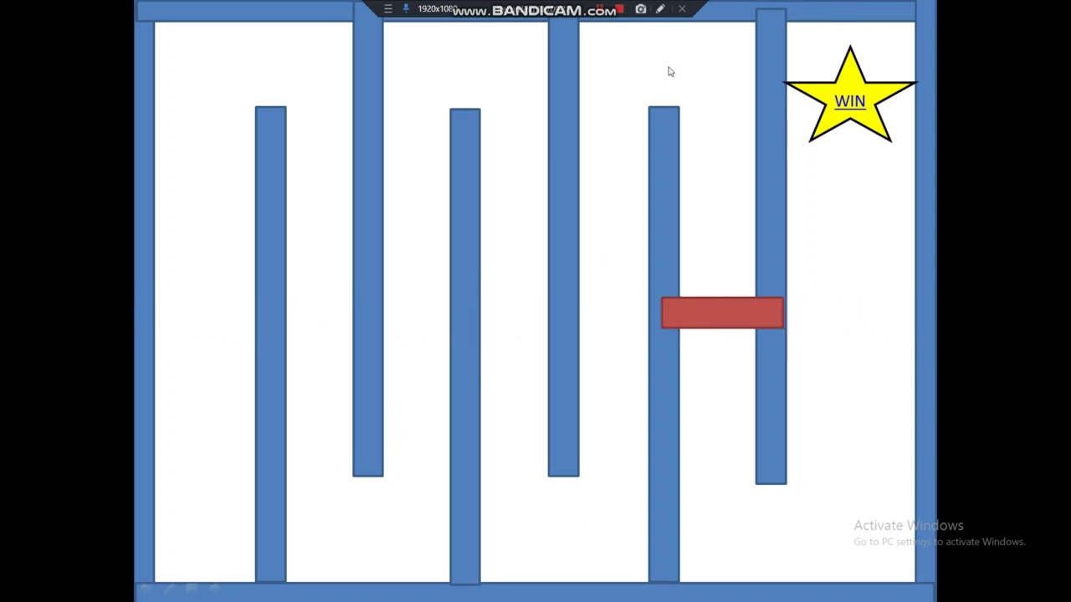
pyautogui.moveTo(757, 484)
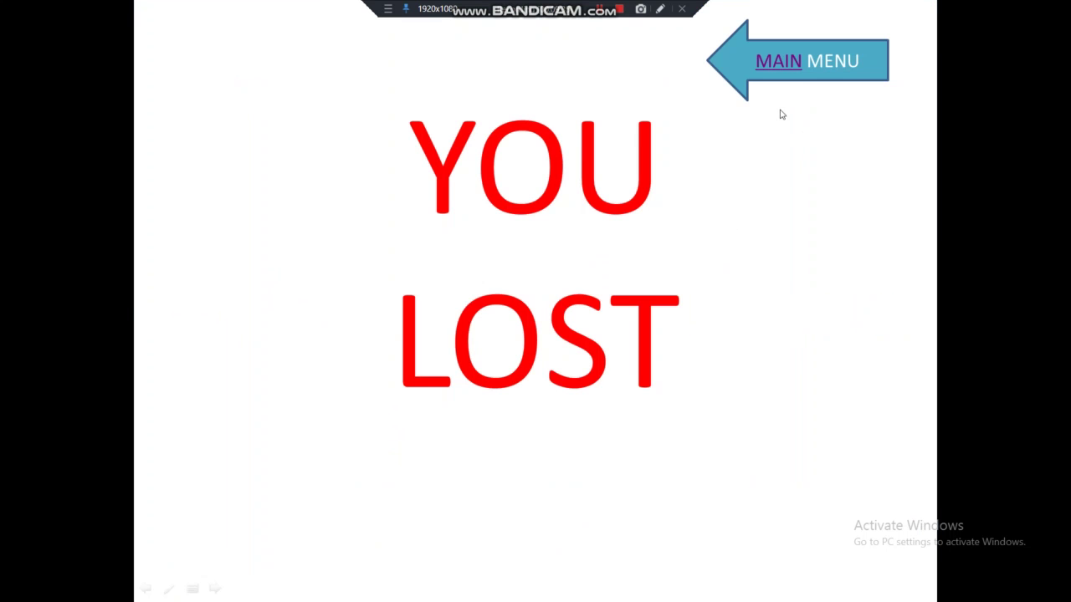
pyautogui.click(782, 82)
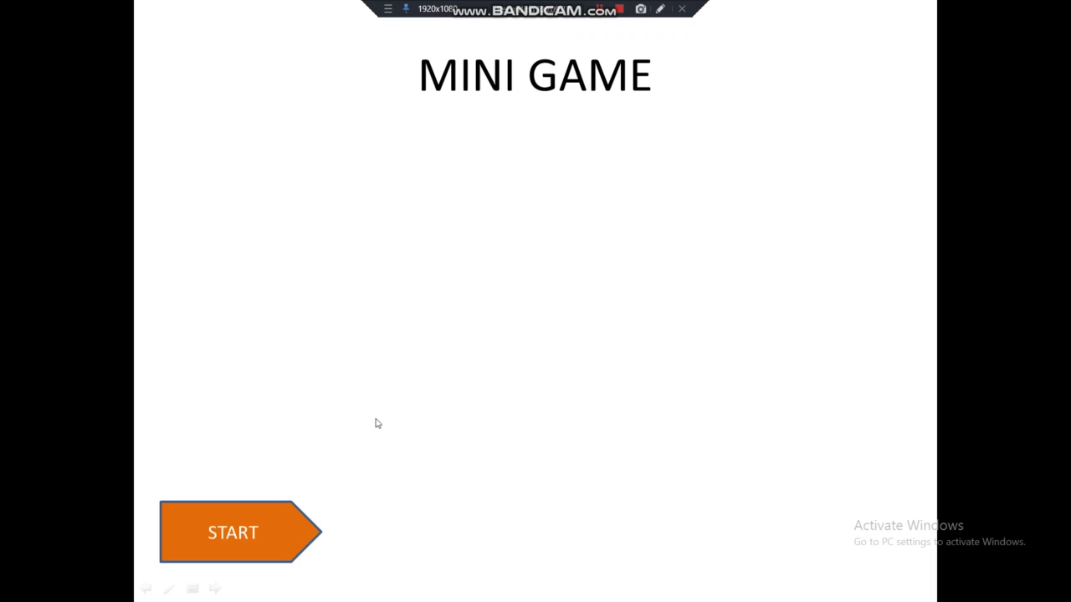
pyautogui.click(213, 547)
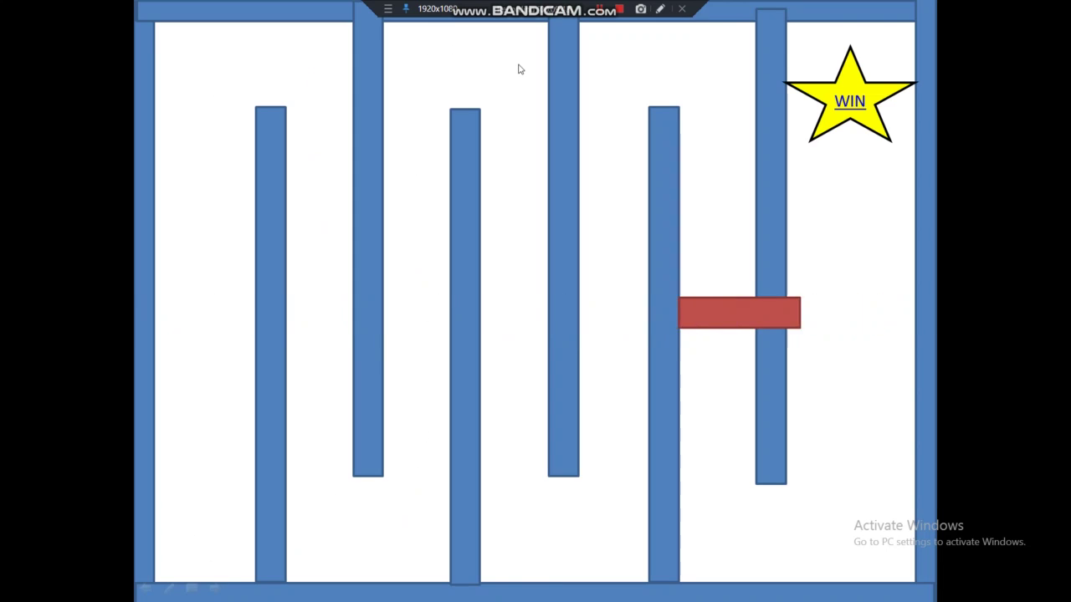
# Play through to YOU WIN and test the RESTART and MAIN MENU buttons
pyautogui.click(519, 422)
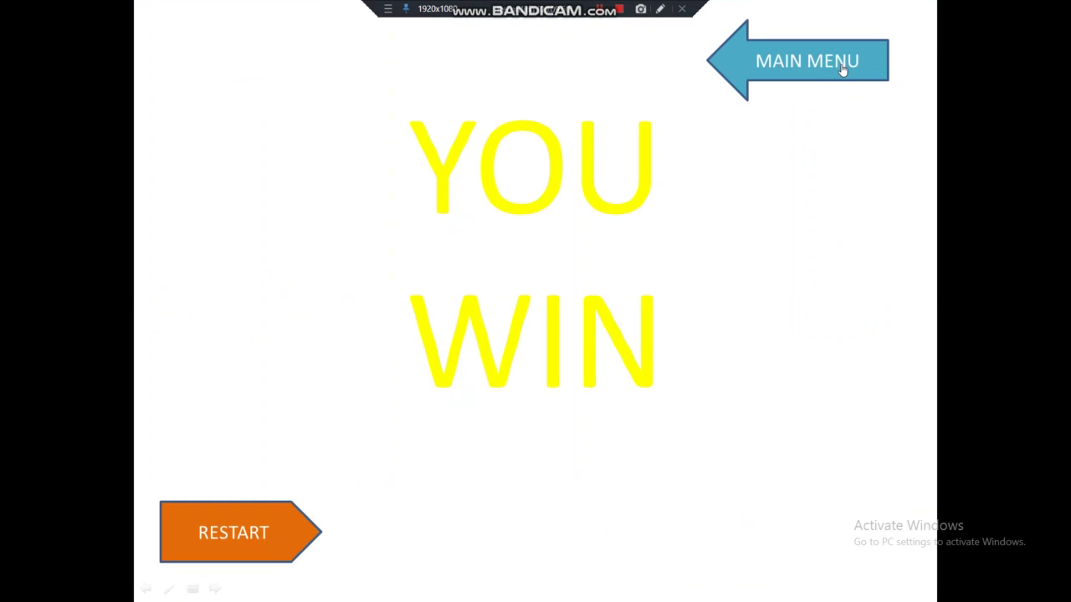
pyautogui.click(256, 538)
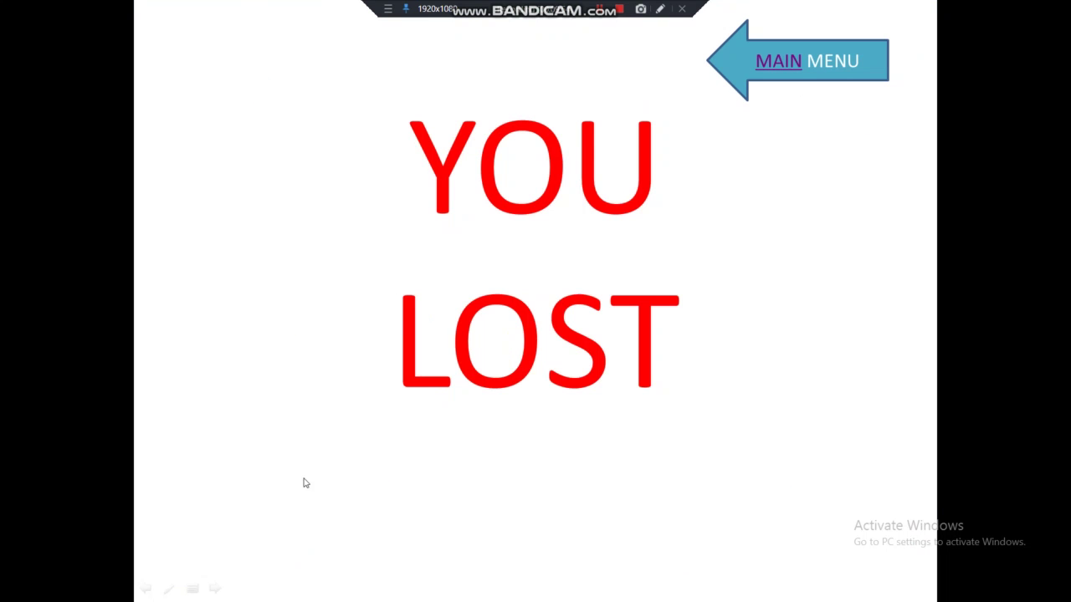
pyautogui.click(741, 73)
pyautogui.click(231, 542)
pyautogui.click(727, 77)
pyautogui.click(728, 76)
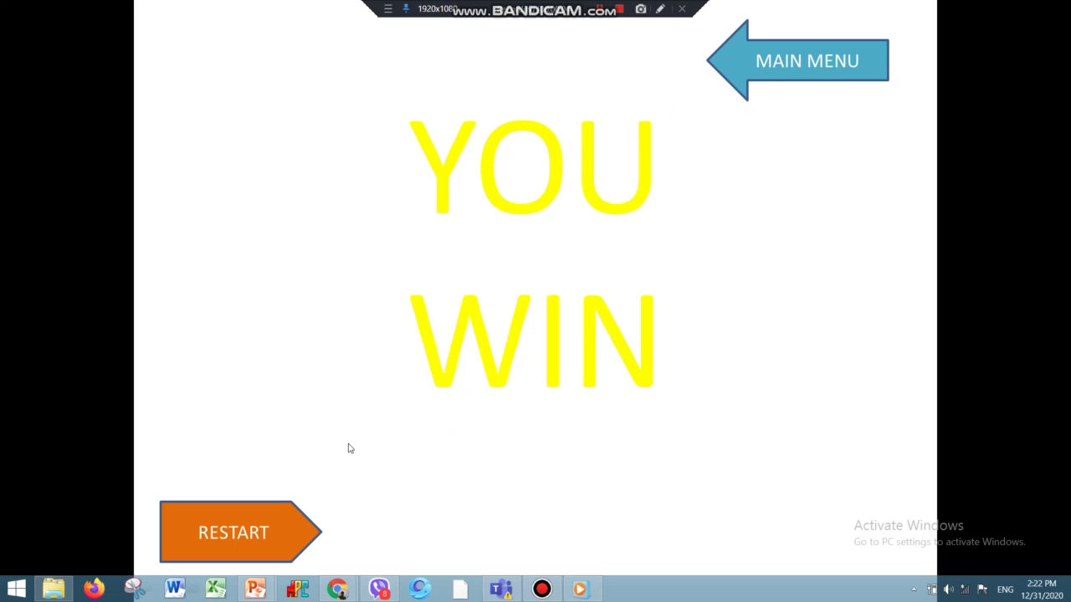
pyautogui.click(276, 523)
pyautogui.click(277, 525)
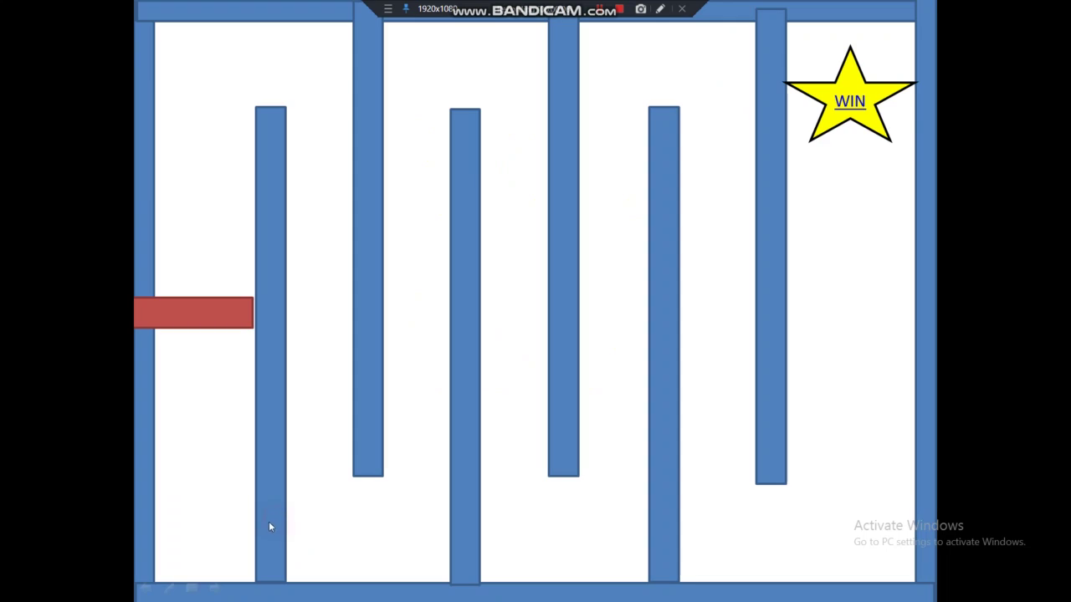
# Play the maze once more, end the show, and restart it with F5
pyautogui.click(233, 521)
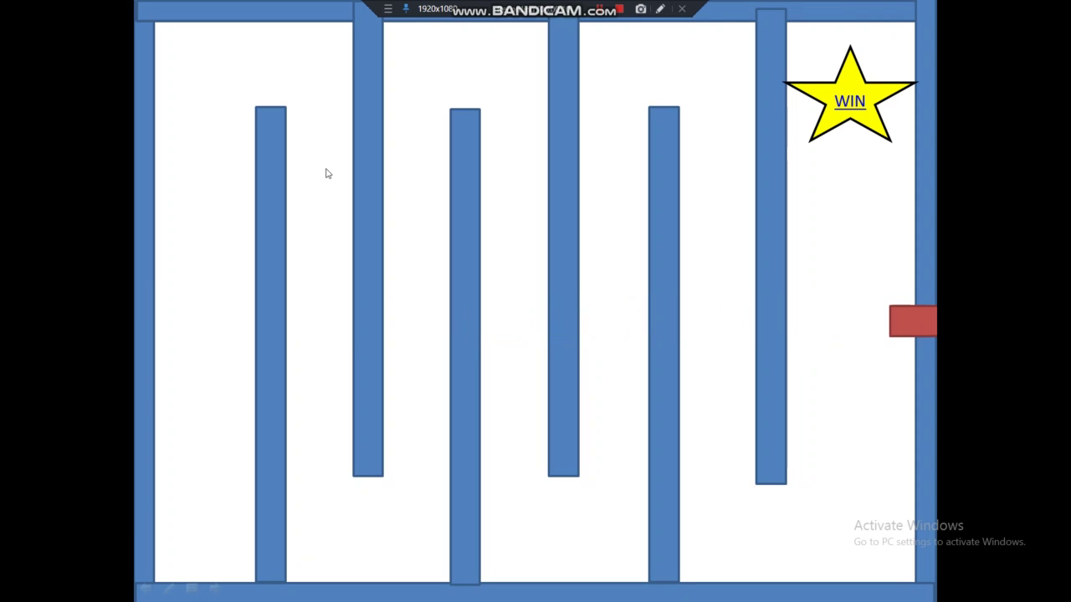
pyautogui.click(377, 533)
pyautogui.press('Right')
pyautogui.press('Right')
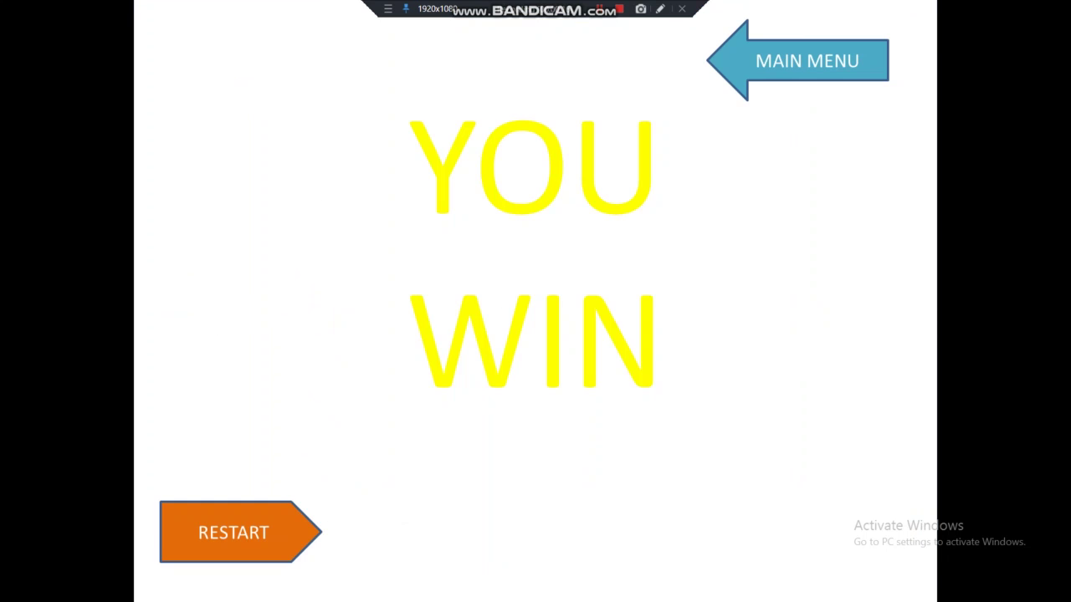
pyautogui.press('Right')
pyautogui.press('Right')
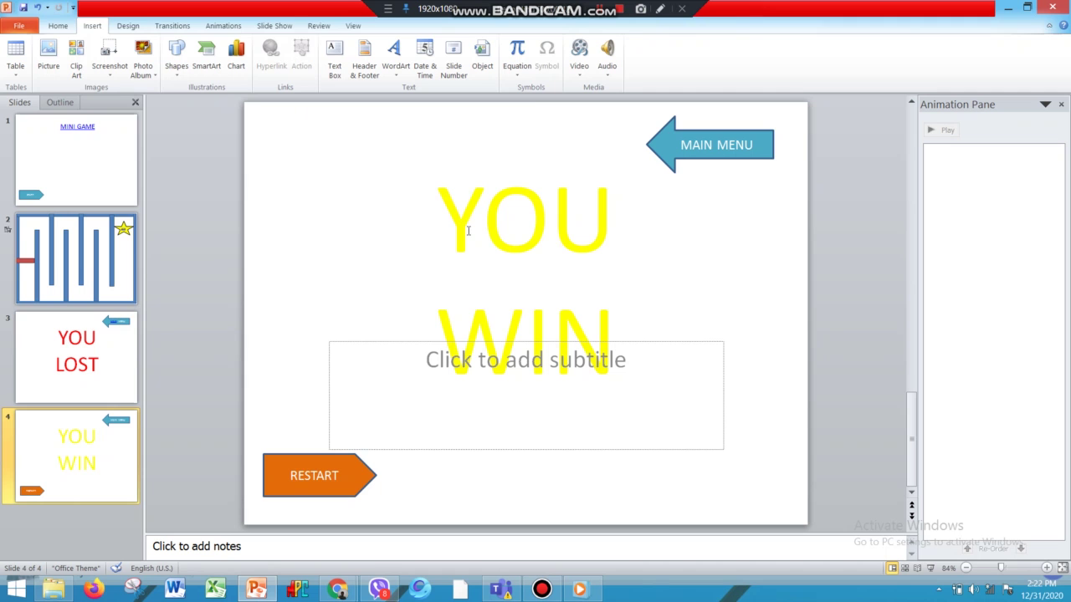
pyautogui.press('F5')
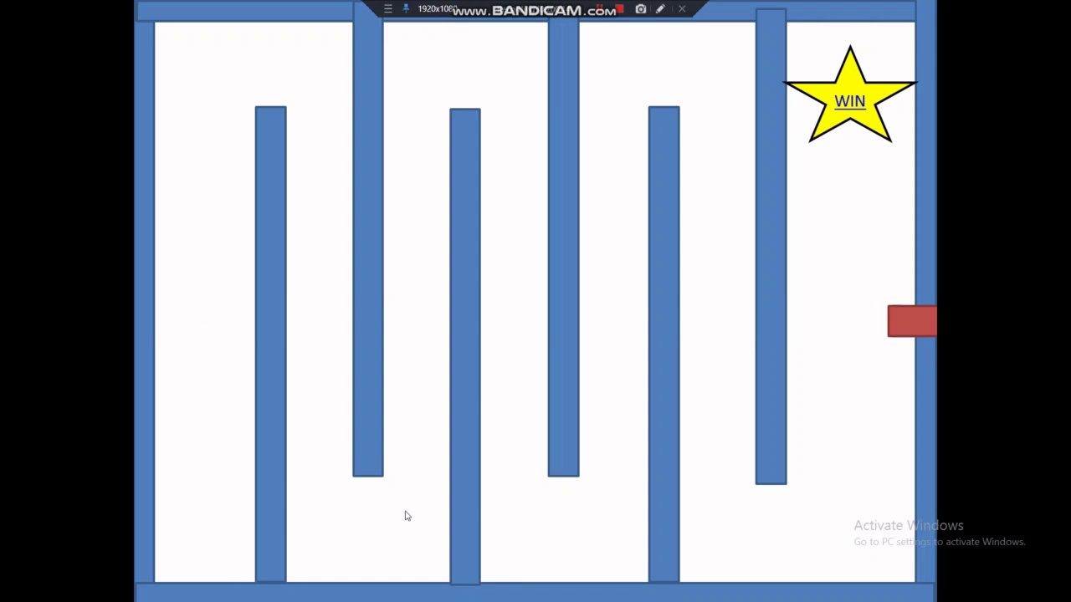